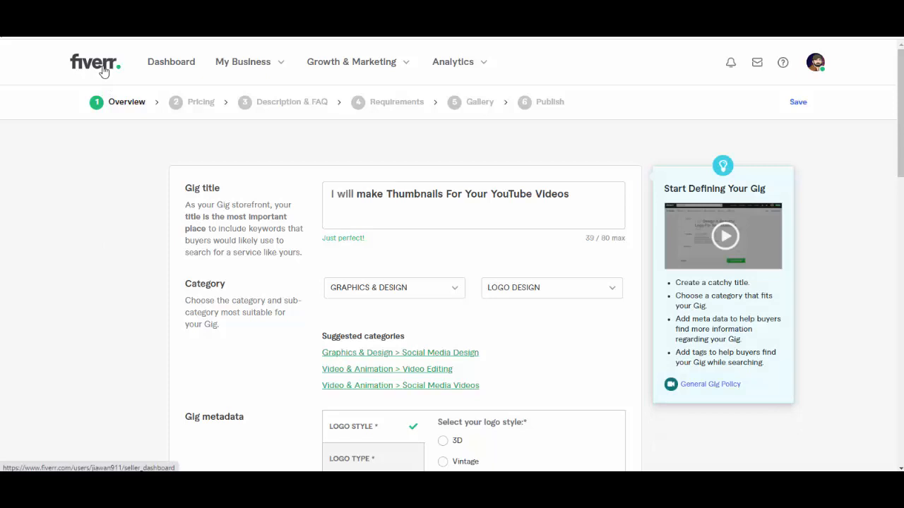
Step: Open the Fiverr dashboard in a separate browser tab and switch the account from selling to buying mode
{"action": "right_click", "coordinate": [103, 67]}
{"action": "left_click", "coordinate": [120, 76]}
{"action": "key", "text": "ctrl+Tab"}
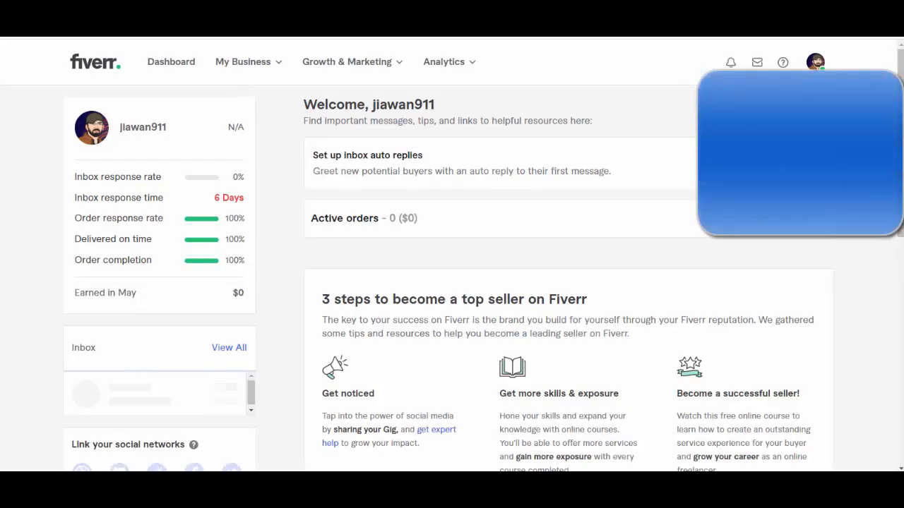
{"action": "left_click", "coordinate": [816, 63]}
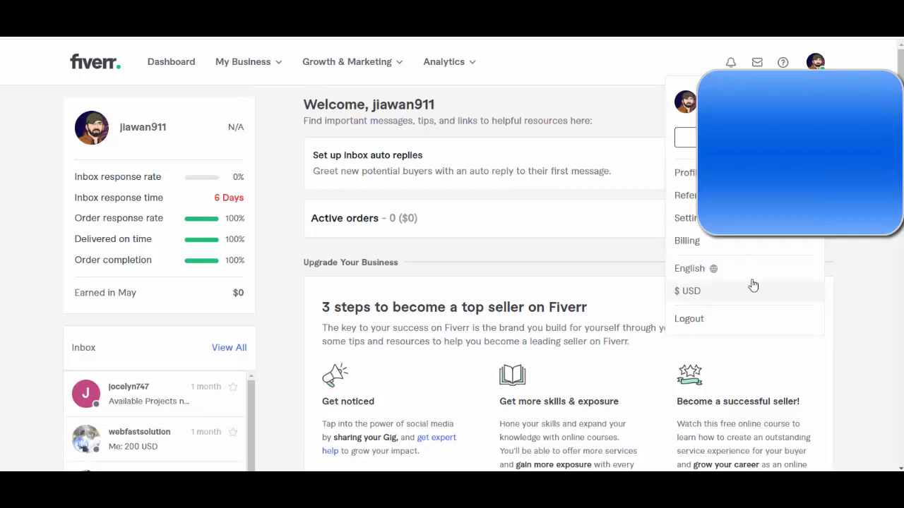
{"action": "left_click", "coordinate": [744, 138]}
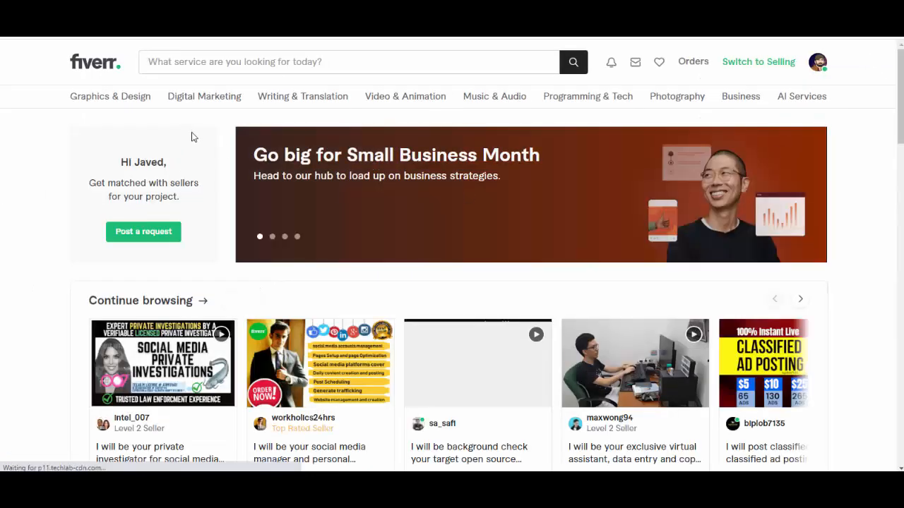
Step: Search the marketplace for the suggested term "thumbnails youtube"
{"action": "left_click", "coordinate": [217, 68]}
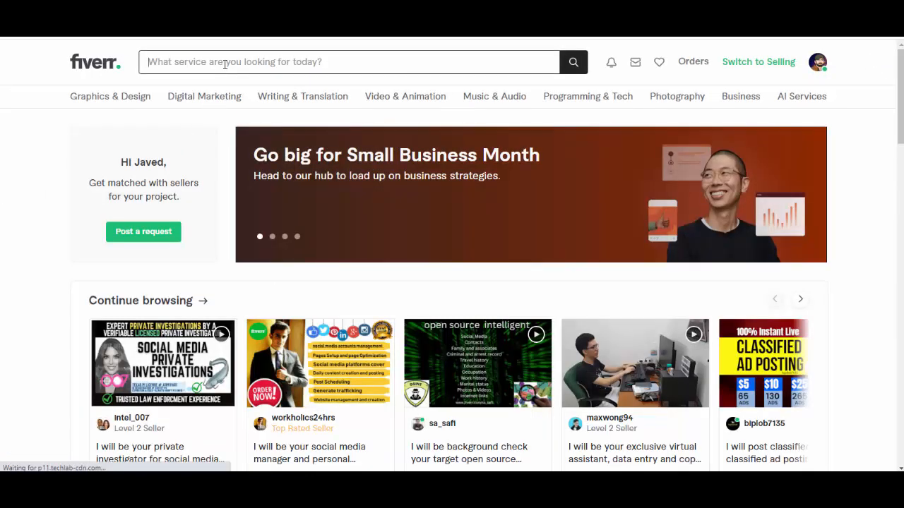
{"action": "right_click", "coordinate": [224, 64]}
{"action": "left_click", "coordinate": [216, 66]}
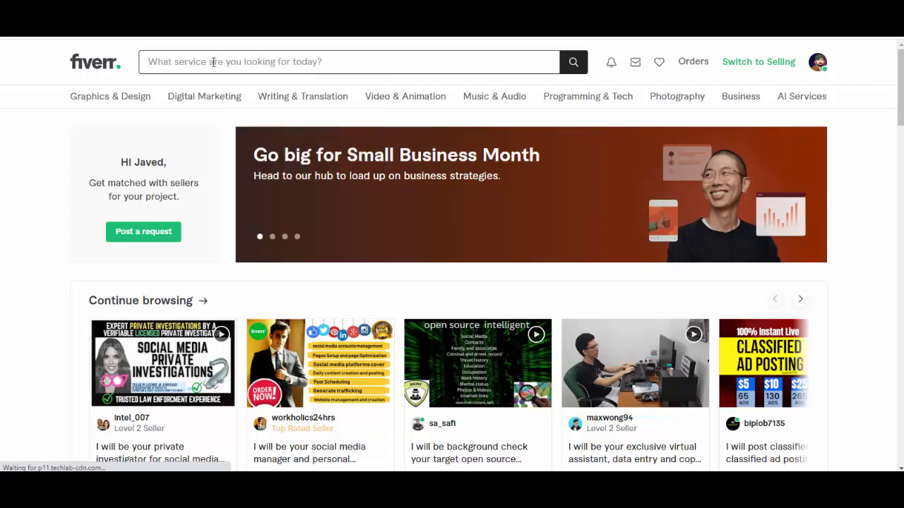
{"action": "left_click", "coordinate": [216, 67]}
{"action": "scroll", "coordinate": [893, 300], "scroll_direction": "down", "scroll_amount": 5}
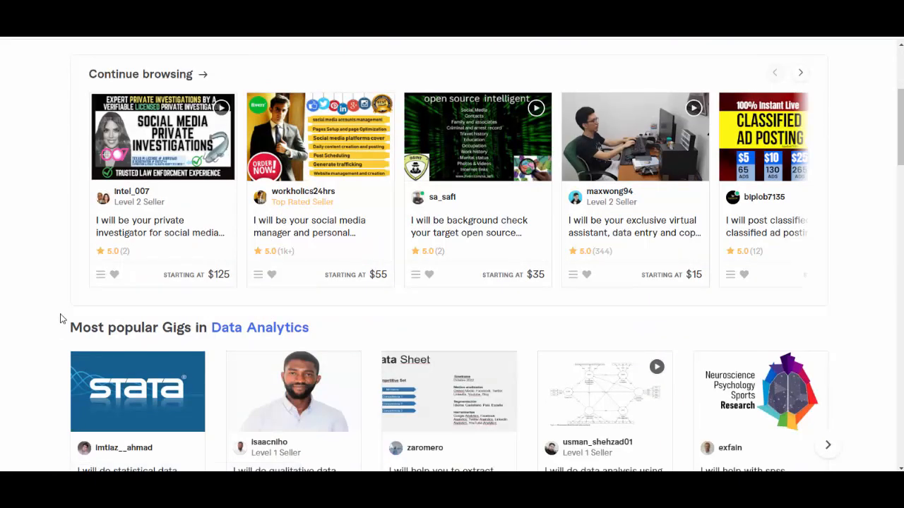
{"action": "scroll", "coordinate": [63, 311], "scroll_direction": "up", "scroll_amount": 5}
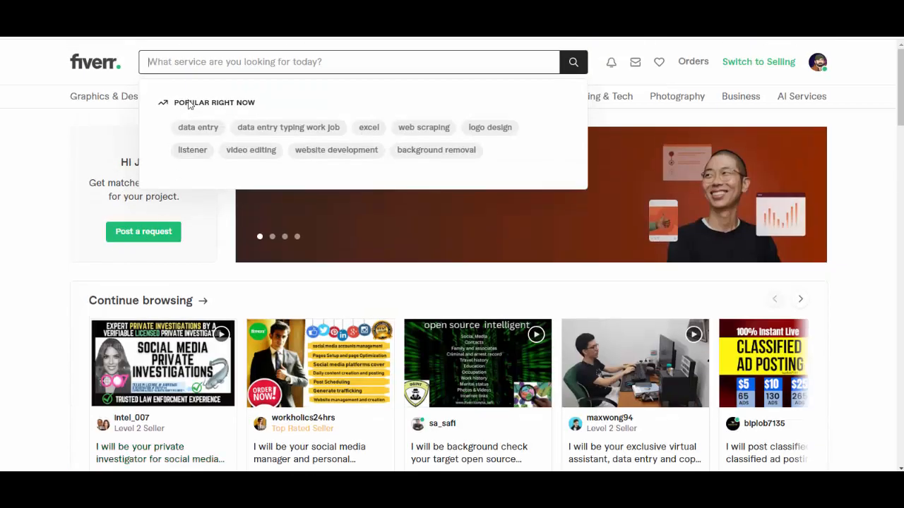
{"action": "type", "text": "Th"}
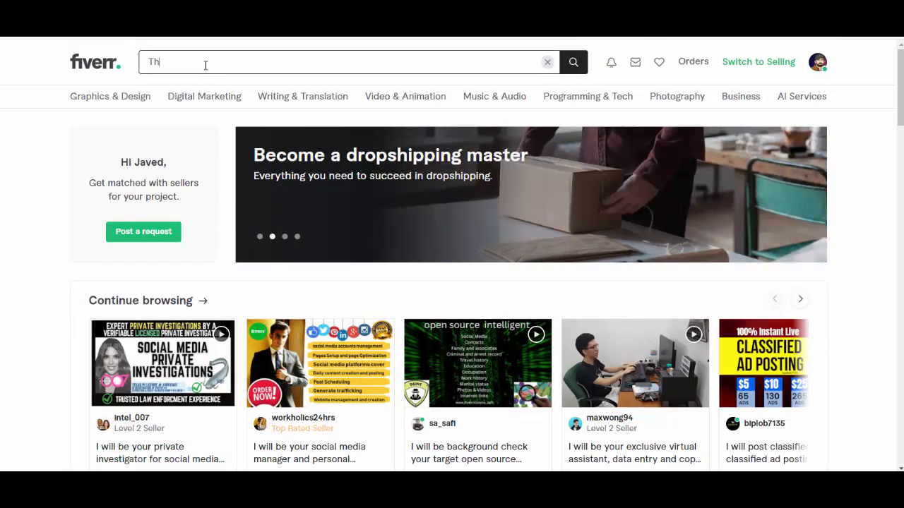
{"action": "type", "text": "umn"}
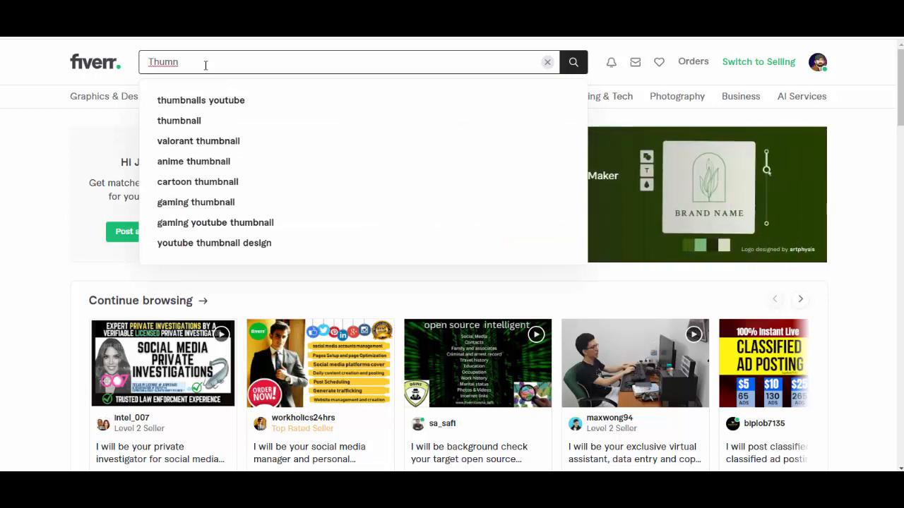
{"action": "left_click", "coordinate": [217, 100]}
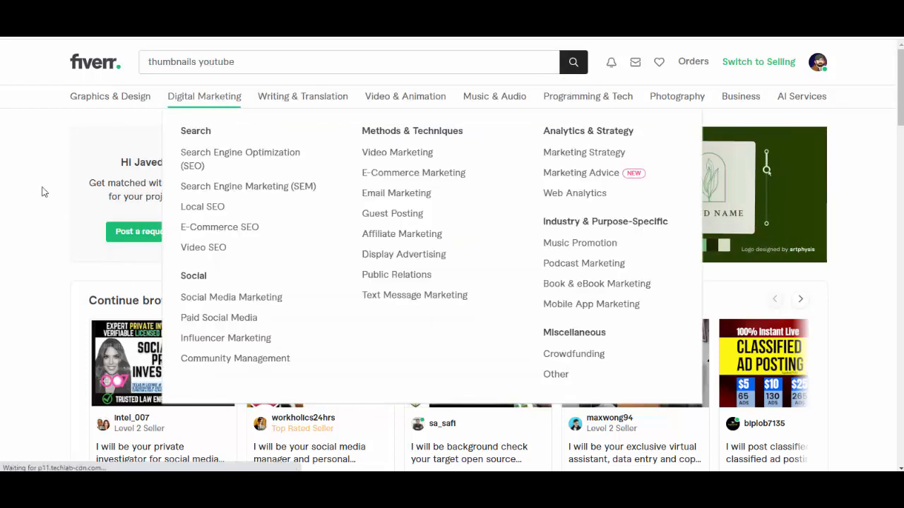
Step: Browse the thumbnail services in the search results and open the gig "I will make you a great youtube thumbnail"
{"action": "scroll", "coordinate": [541, 191], "scroll_direction": "down", "scroll_amount": 2}
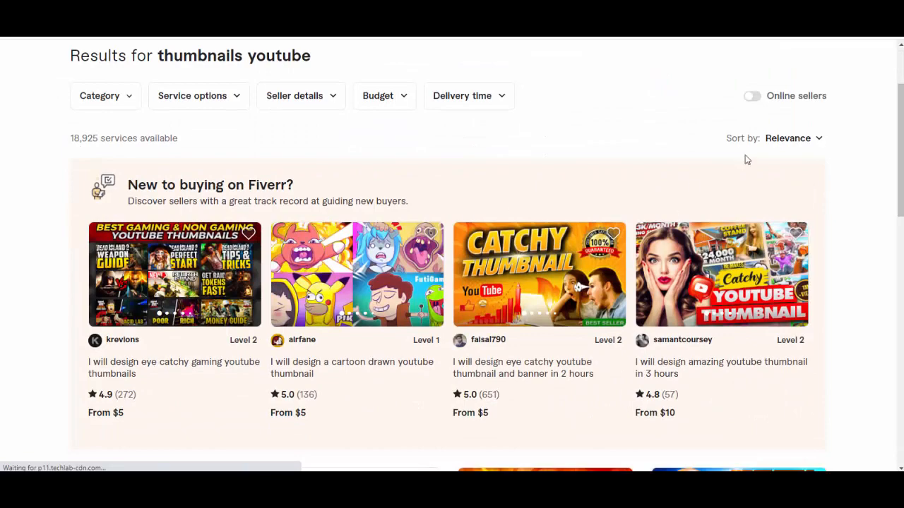
{"action": "scroll", "coordinate": [573, 288], "scroll_direction": "down", "scroll_amount": 2}
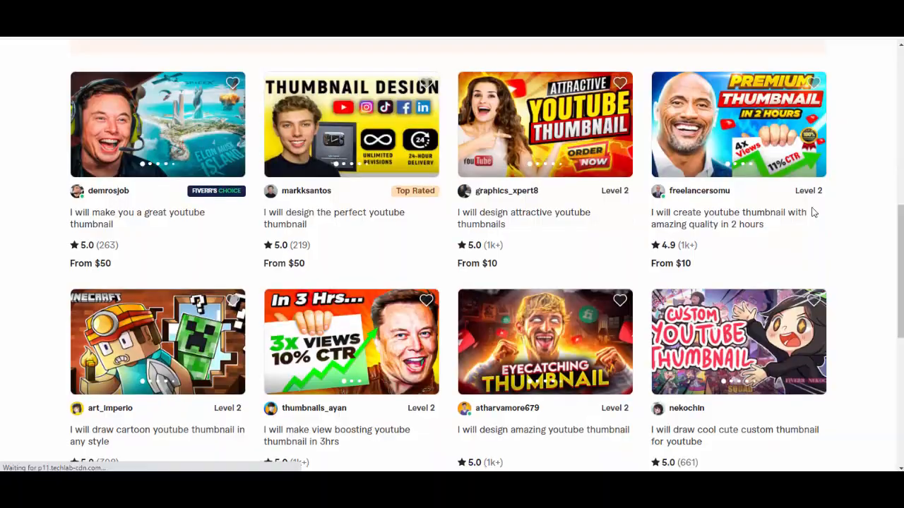
{"action": "scroll", "coordinate": [302, 241], "scroll_direction": "down", "scroll_amount": 5}
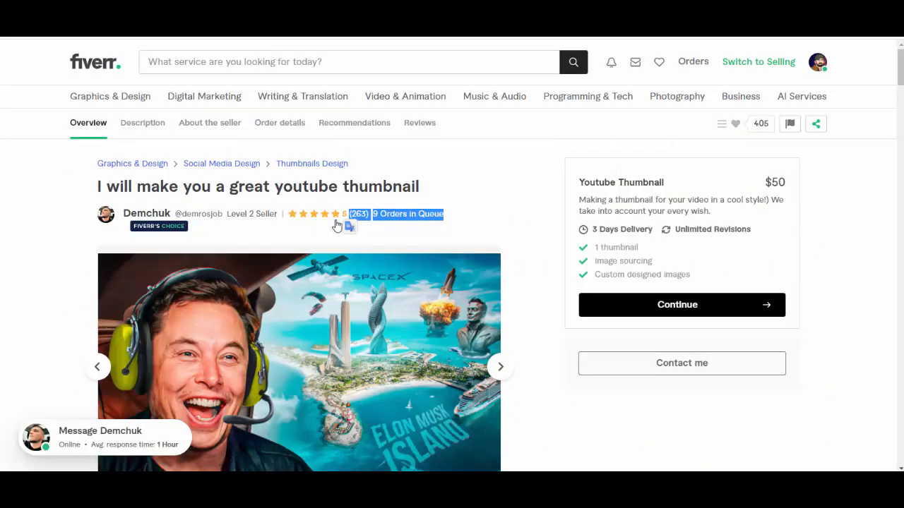
Step: Examine the sample thumbnails in this gig's portfolio gallery, through to the last image
{"action": "scroll", "coordinate": [346, 226], "scroll_direction": "down", "scroll_amount": 5}
{"action": "left_click", "coordinate": [179, 179]}
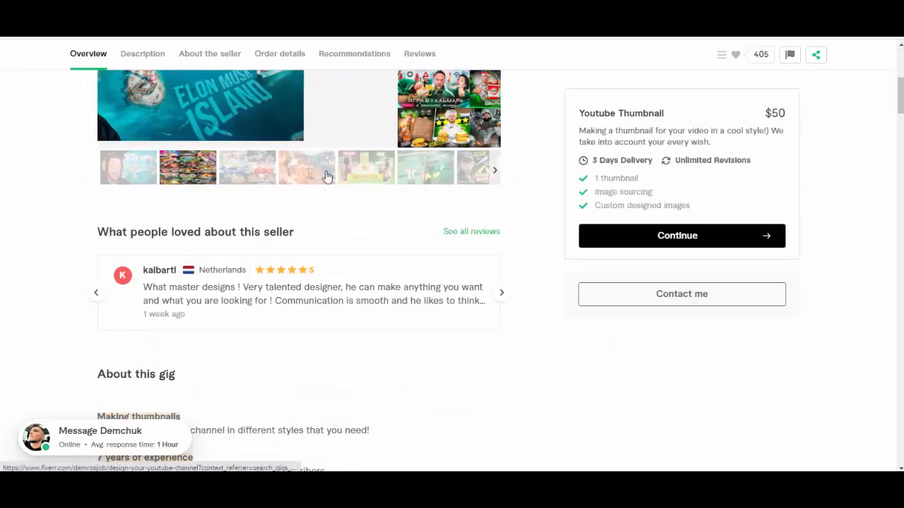
{"action": "scroll", "coordinate": [278, 188], "scroll_direction": "up", "scroll_amount": 2}
{"action": "left_click", "coordinate": [240, 282]}
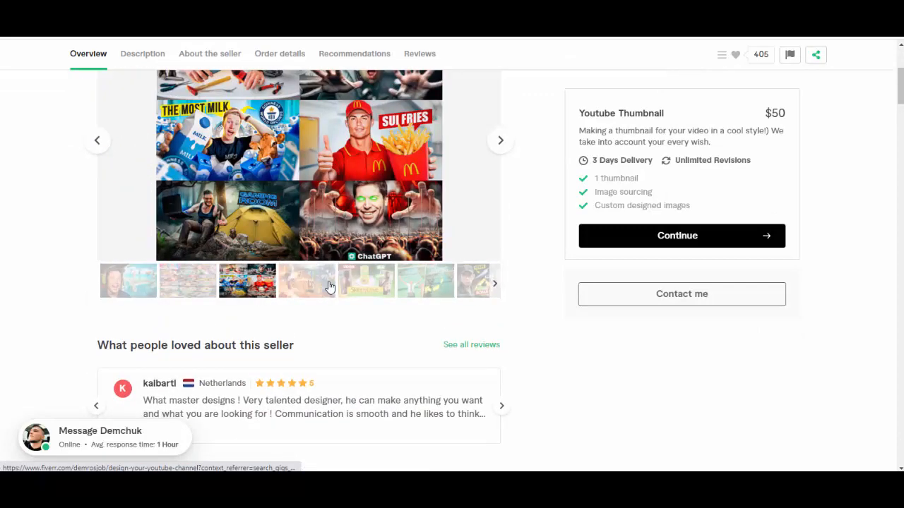
{"action": "left_click", "coordinate": [354, 287]}
{"action": "scroll", "coordinate": [354, 289], "scroll_direction": "up", "scroll_amount": 2}
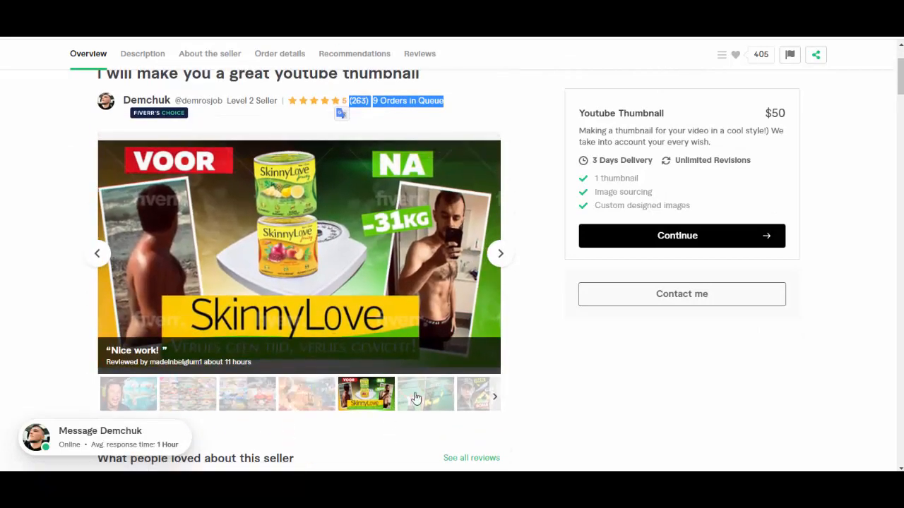
{"action": "left_click", "coordinate": [416, 399]}
{"action": "left_click", "coordinate": [469, 403]}
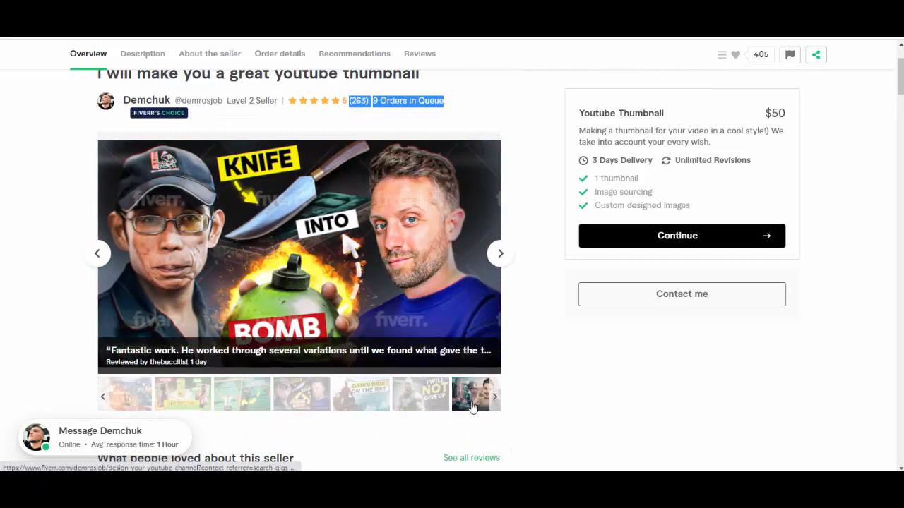
{"action": "left_click", "coordinate": [472, 408]}
{"action": "left_click", "coordinate": [223, 404]}
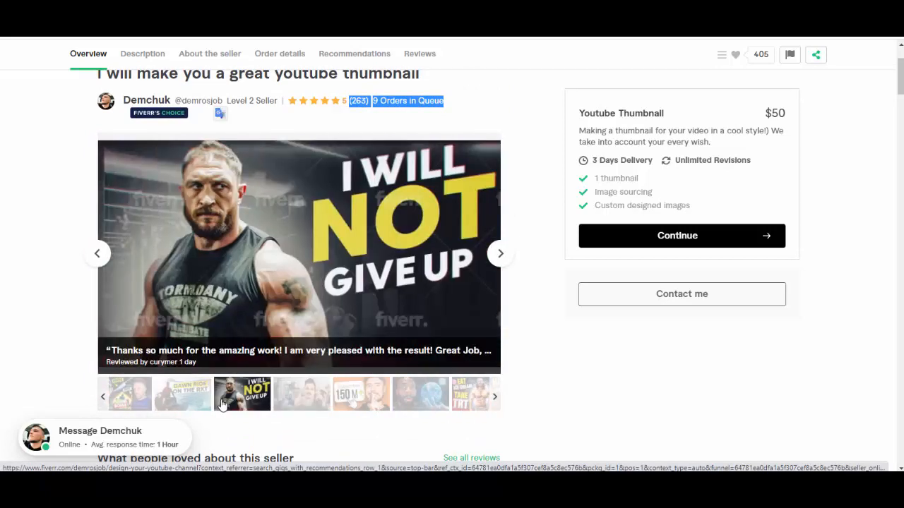
{"action": "right_click", "coordinate": [299, 403]}
{"action": "left_click", "coordinate": [304, 403]}
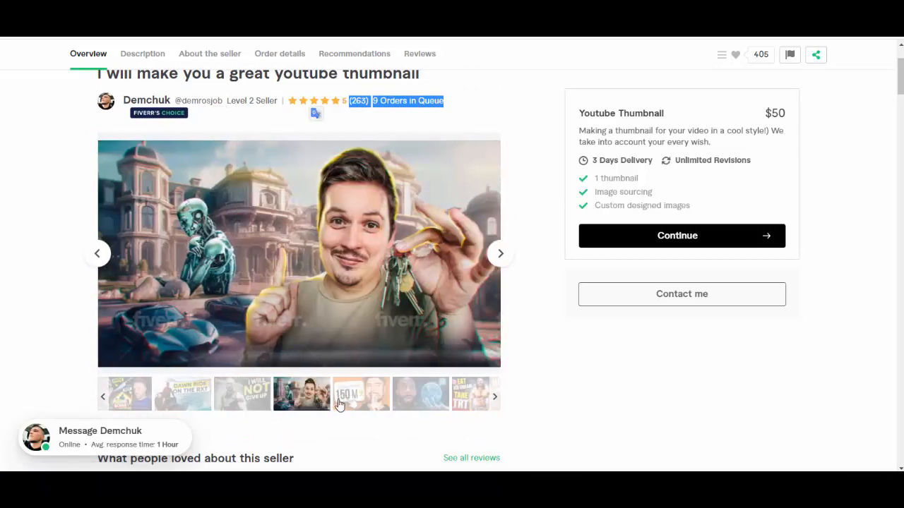
{"action": "left_click", "coordinate": [339, 404]}
{"action": "left_click", "coordinate": [424, 407]}
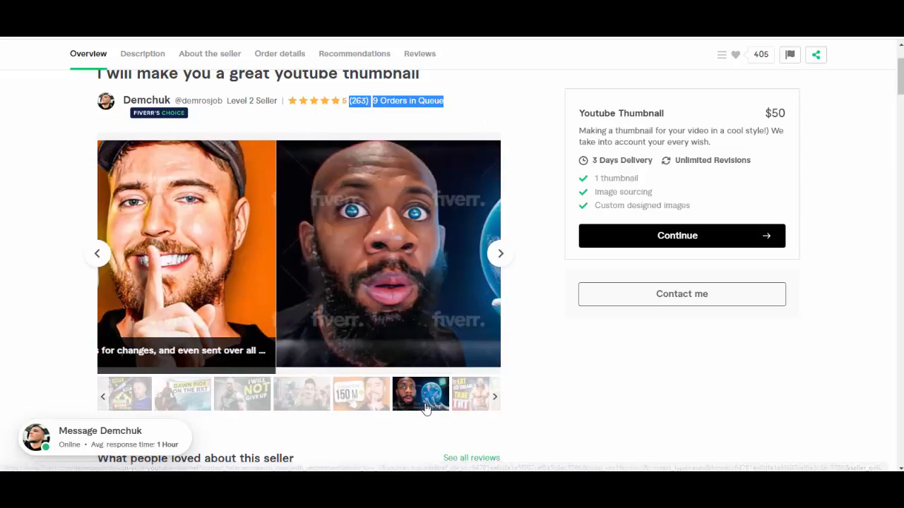
{"action": "left_click", "coordinate": [420, 110]}
{"action": "left_click", "coordinate": [463, 399]}
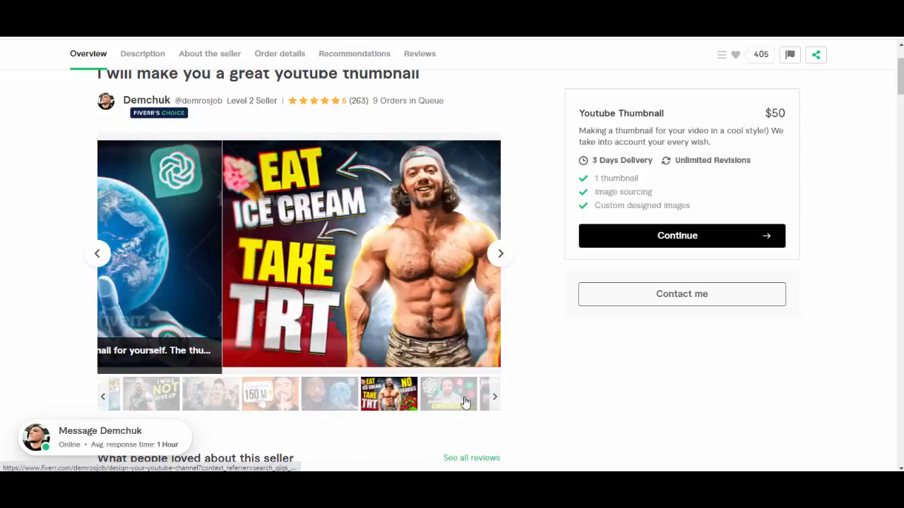
{"action": "left_click", "coordinate": [493, 398]}
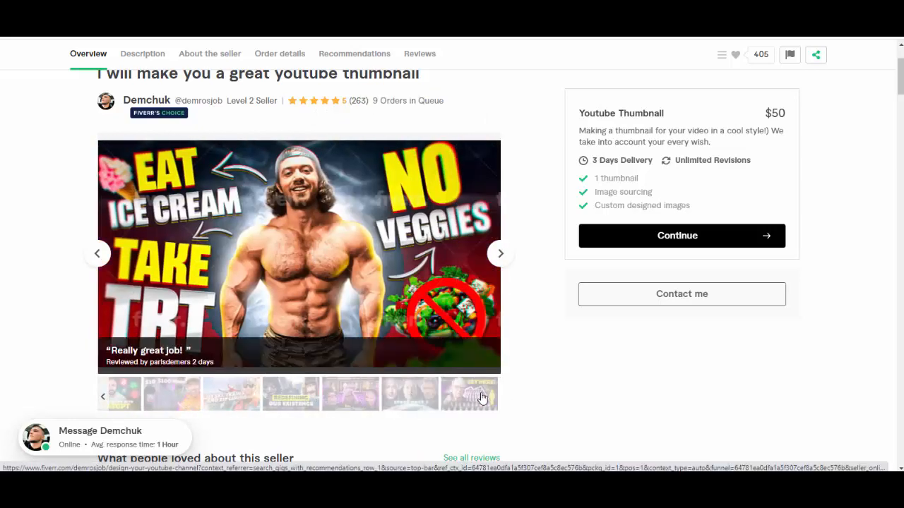
{"action": "left_click", "coordinate": [412, 399]}
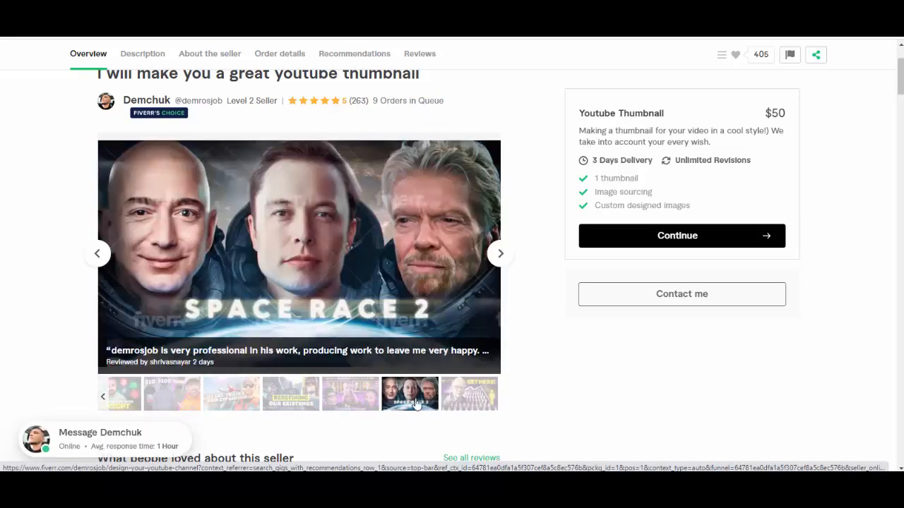
{"action": "left_click", "coordinate": [441, 399]}
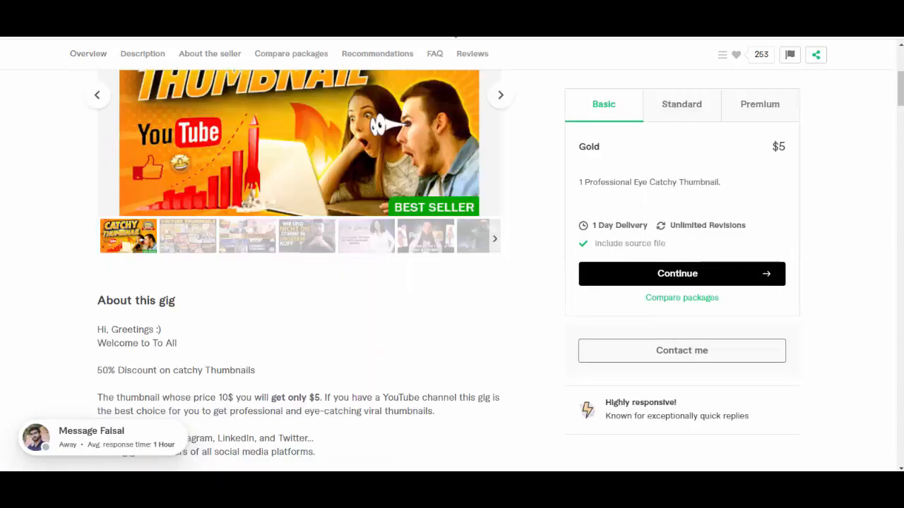
Step: View the gig "I will design eye catchy youtube thumbnail and banner in 2 hours" and read its description and offered services
{"action": "scroll", "coordinate": [176, 359], "scroll_direction": "up", "scroll_amount": 4}
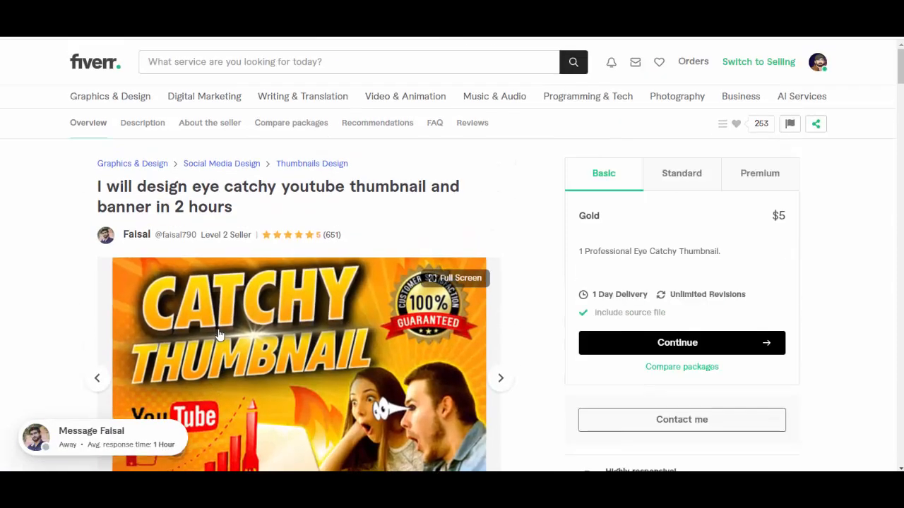
{"action": "scroll", "coordinate": [299, 205], "scroll_direction": "down", "scroll_amount": 10}
{"action": "scroll", "coordinate": [295, 208], "scroll_direction": "up", "scroll_amount": 3}
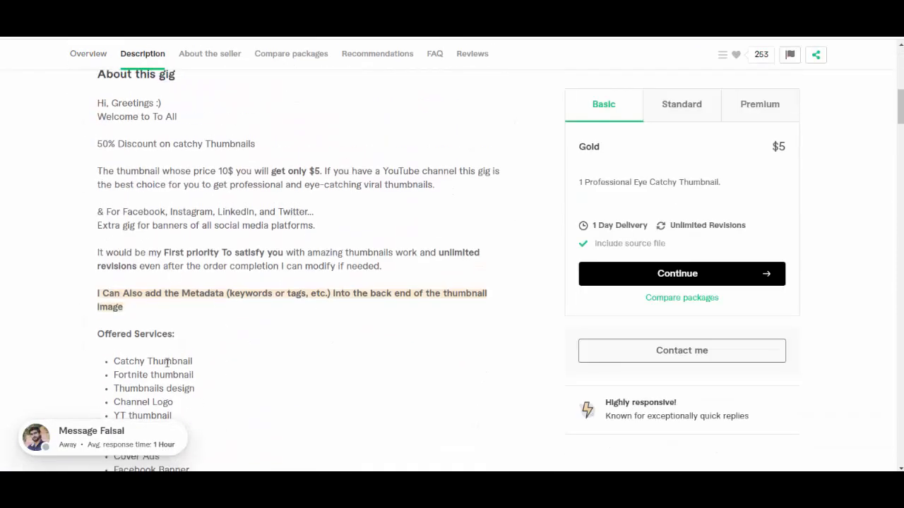
{"action": "scroll", "coordinate": [219, 258], "scroll_direction": "down", "scroll_amount": 3}
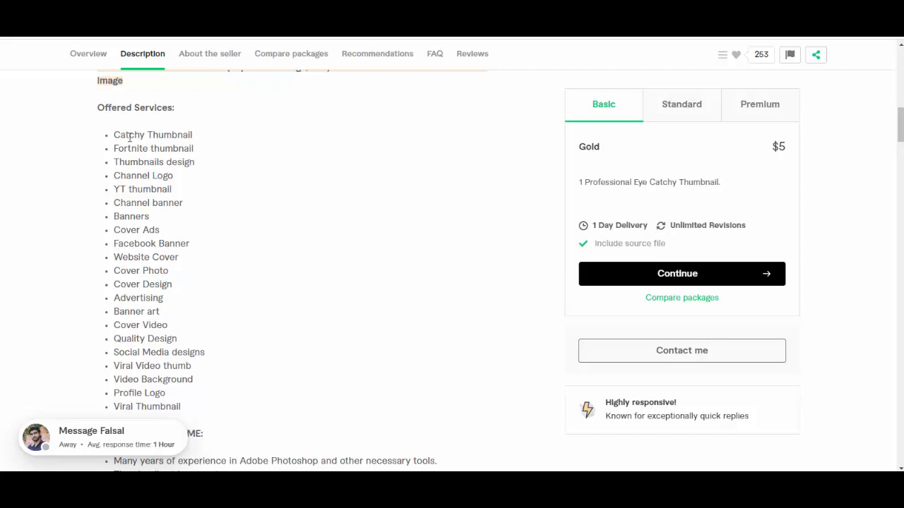
{"action": "scroll", "coordinate": [129, 137], "scroll_direction": "up", "scroll_amount": 4}
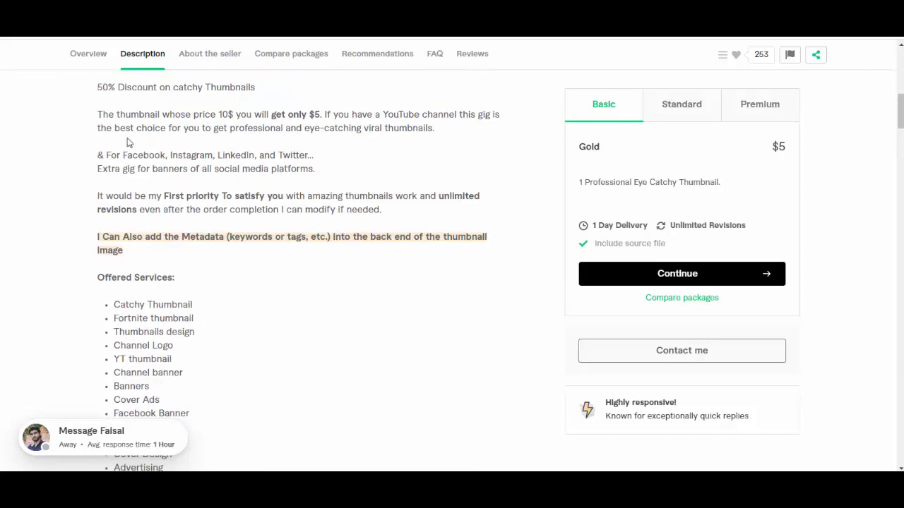
Step: Select the gig's full description text, from the "About this gig" heading through the closing signature
{"action": "left_click_drag", "start_coordinate": [97, 129], "coordinate": [244, 102]}
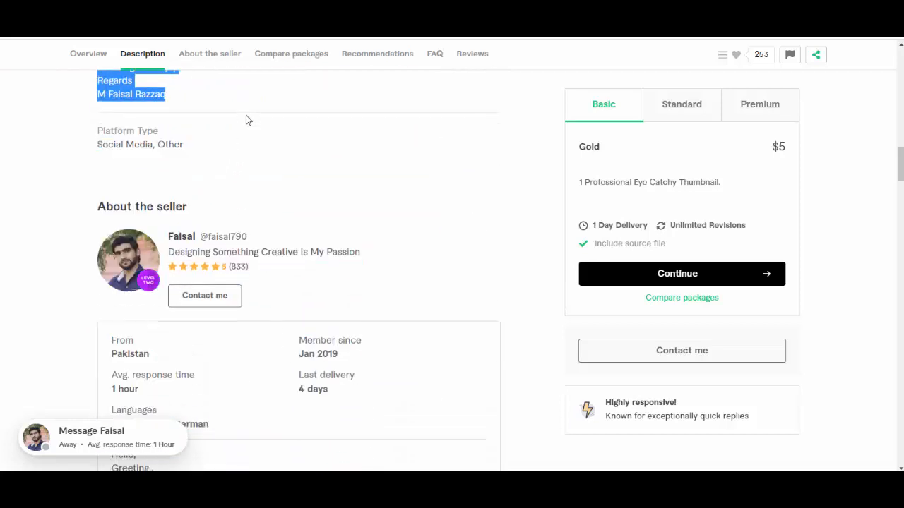
{"action": "scroll", "coordinate": [247, 127], "scroll_direction": "up", "scroll_amount": 4}
{"action": "left_click", "coordinate": [156, 373]}
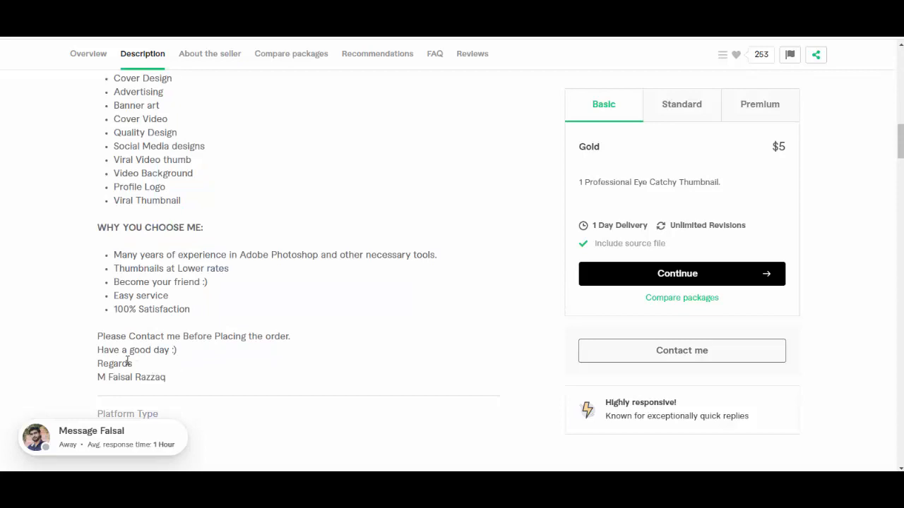
{"action": "left_click_drag", "start_coordinate": [187, 354], "coordinate": [96, 204]}
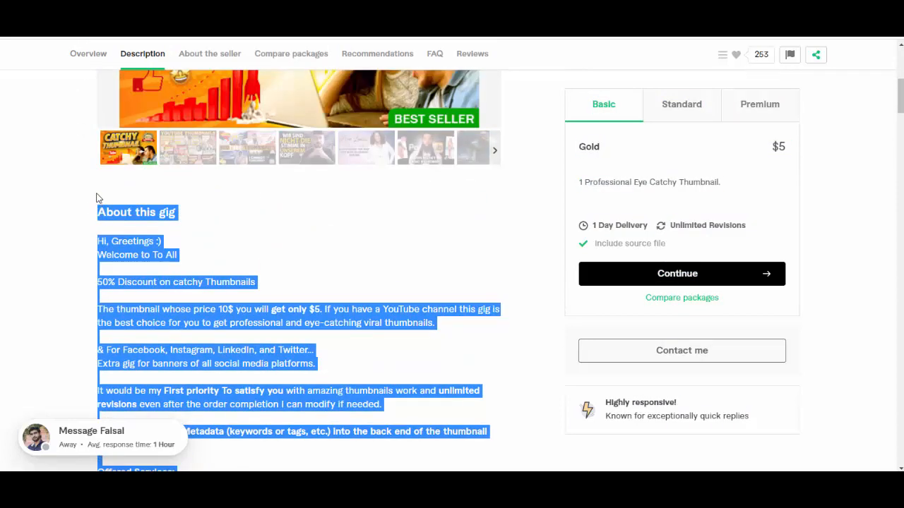
Step: Open ChatGPT in a new browser tab
{"action": "key", "text": "ctrl+t"}
{"action": "type", "text": "c"}
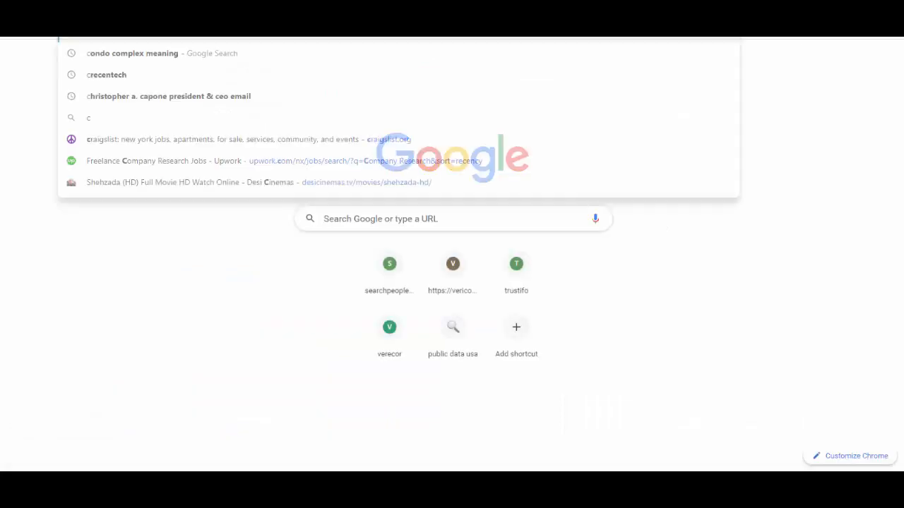
{"action": "key", "text": "Return"}
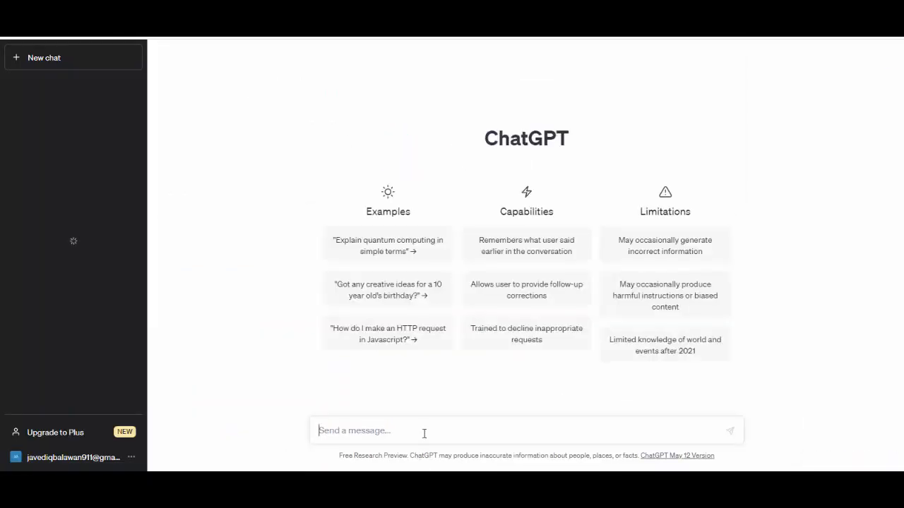
Step: Ask ChatGPT "Please Rewrite me this gig :" followed by the copied gig description
{"action": "type", "text": "Please Rew"}
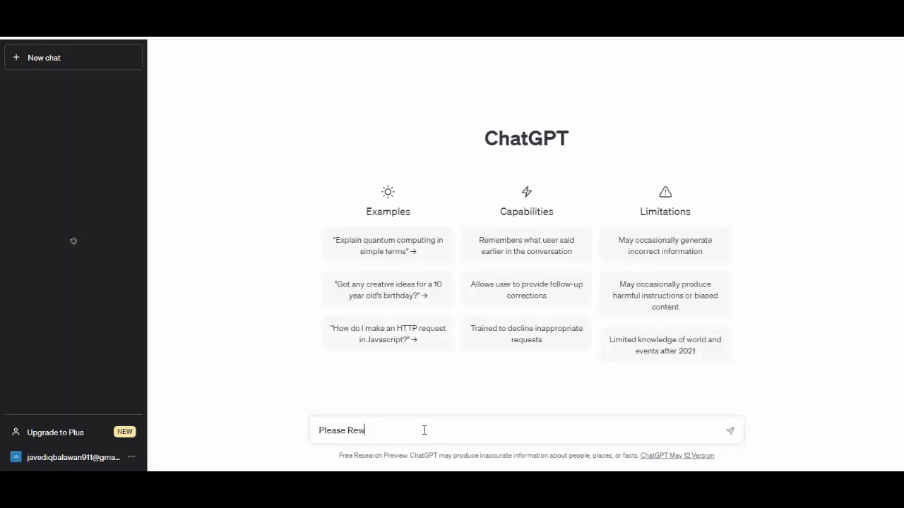
{"action": "type", "text": "rite me this gig"}
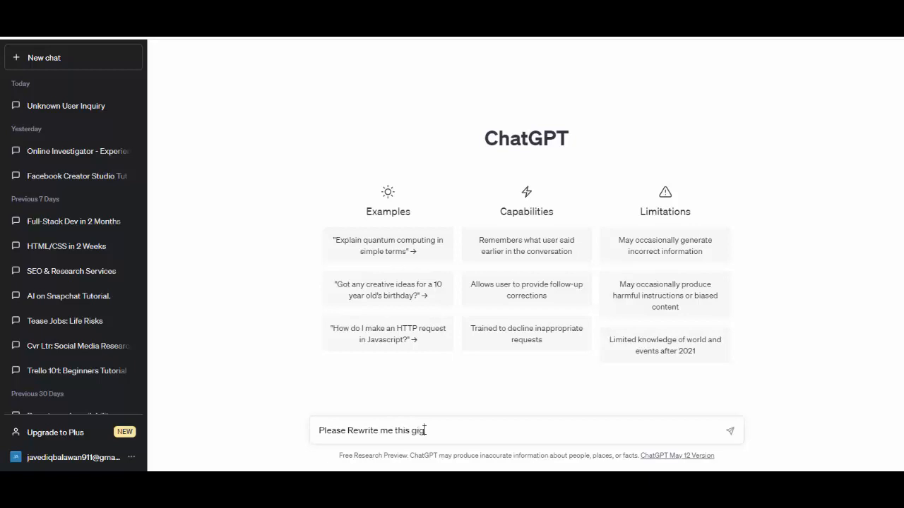
{"action": "key", "text": "ctrl+v"}
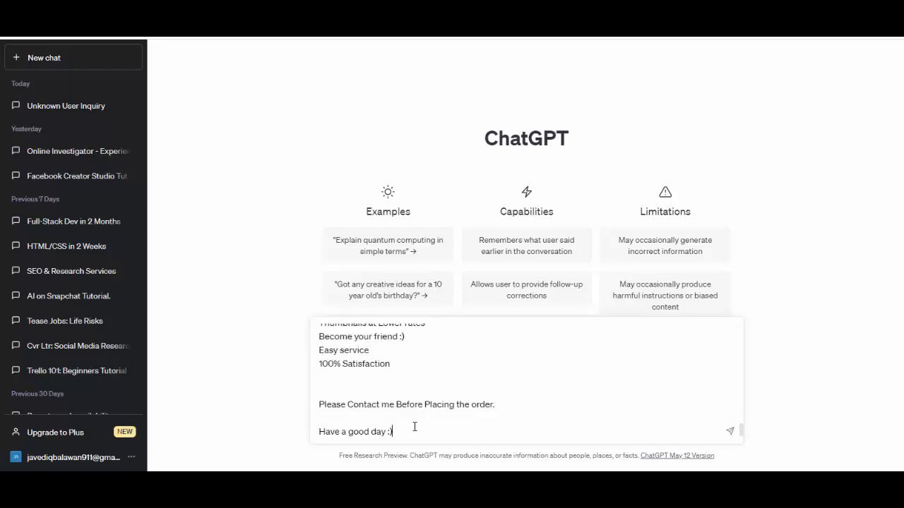
{"action": "scroll", "coordinate": [414, 426], "scroll_direction": "up", "scroll_amount": 10}
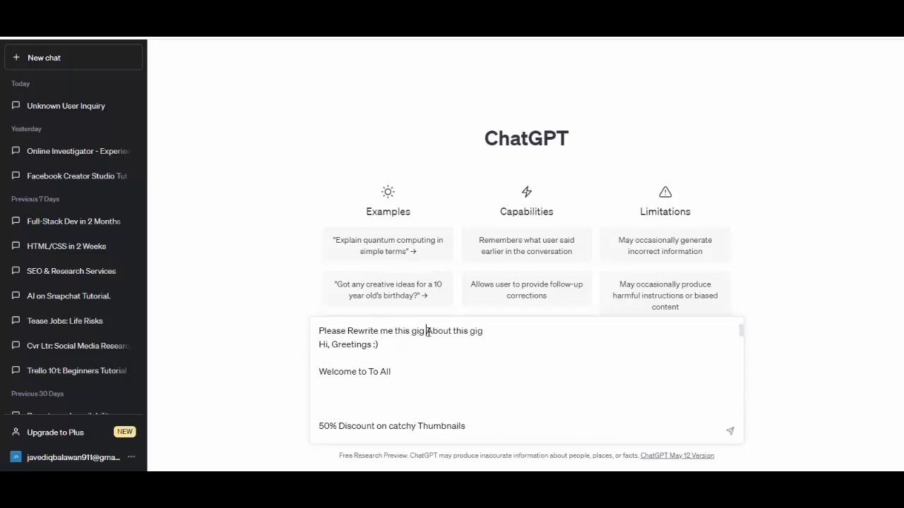
{"action": "type", "text": ":"}
{"action": "key", "text": "Return"}
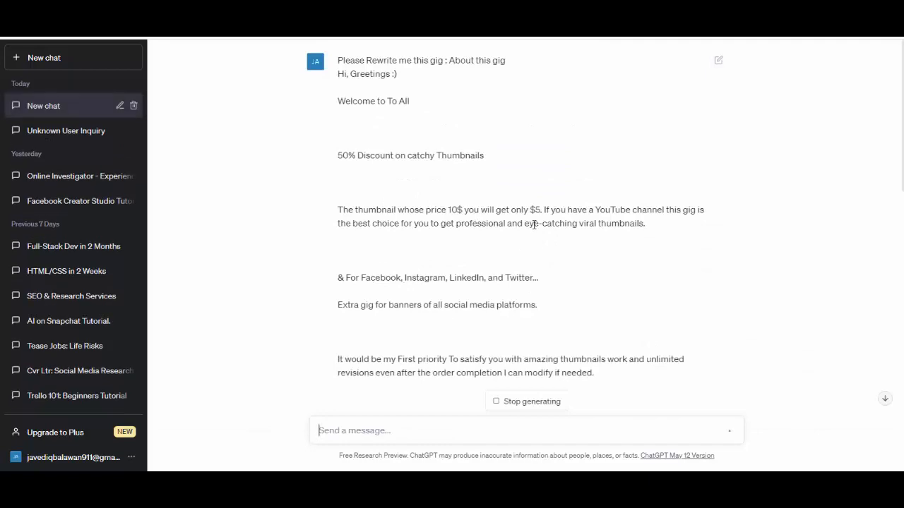
Step: Read the rewritten gig description and compare its services and "Why choose me?" sections with the original text
{"action": "scroll", "coordinate": [531, 185], "scroll_direction": "down", "scroll_amount": 13}
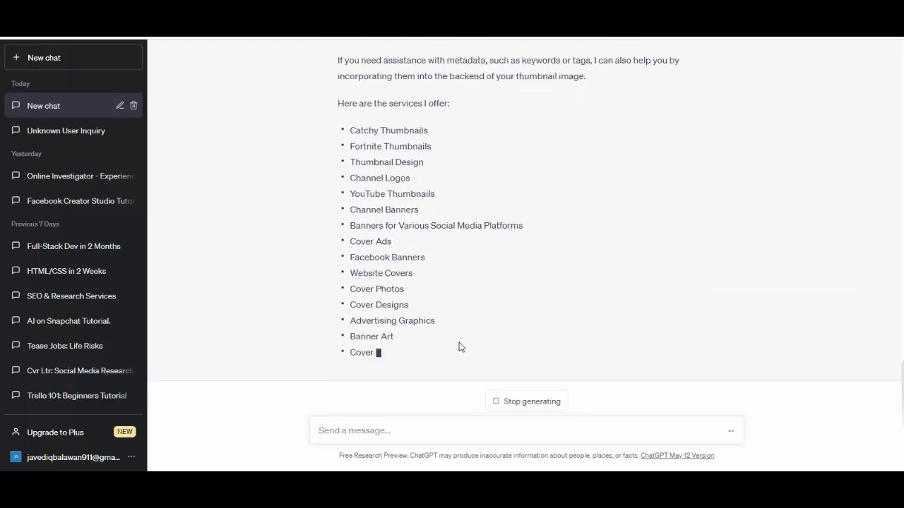
{"action": "scroll", "coordinate": [514, 264], "scroll_direction": "up", "scroll_amount": 10}
{"action": "scroll", "coordinate": [514, 265], "scroll_direction": "up", "scroll_amount": 5}
{"action": "scroll", "coordinate": [515, 267], "scroll_direction": "down", "scroll_amount": 10}
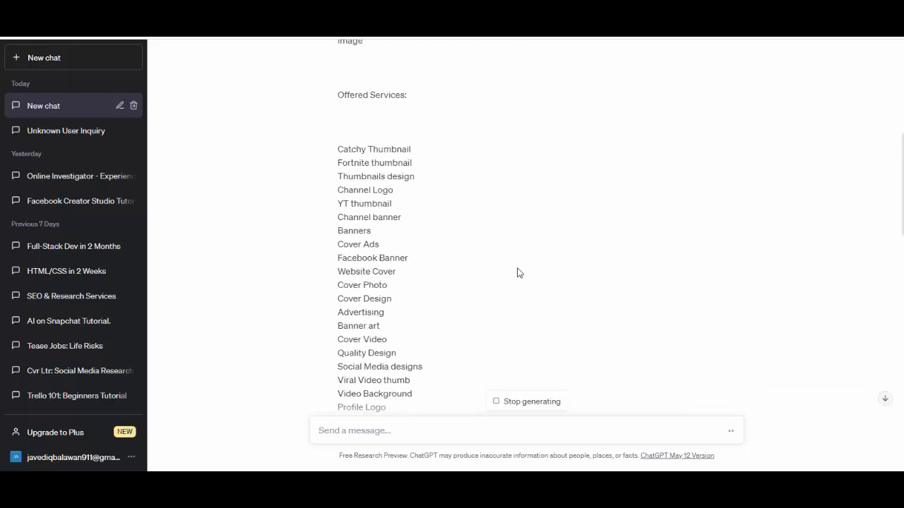
{"action": "scroll", "coordinate": [517, 270], "scroll_direction": "down", "scroll_amount": 3}
{"action": "scroll", "coordinate": [519, 274], "scroll_direction": "up", "scroll_amount": 2}
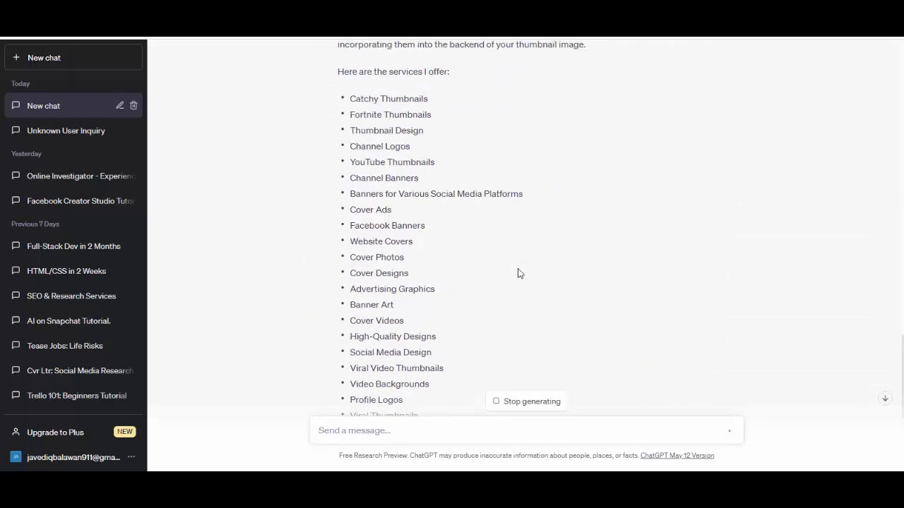
{"action": "scroll", "coordinate": [519, 273], "scroll_direction": "down", "scroll_amount": 3}
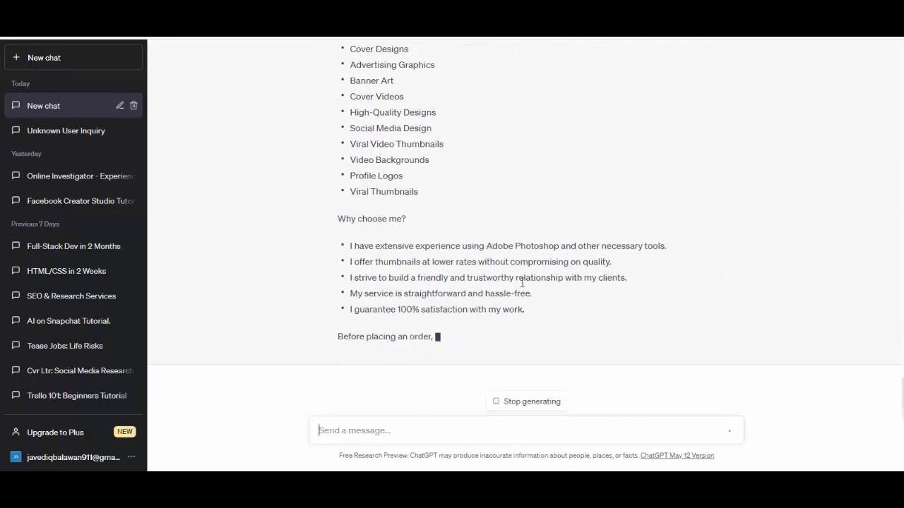
{"action": "scroll", "coordinate": [532, 268], "scroll_direction": "up", "scroll_amount": 5}
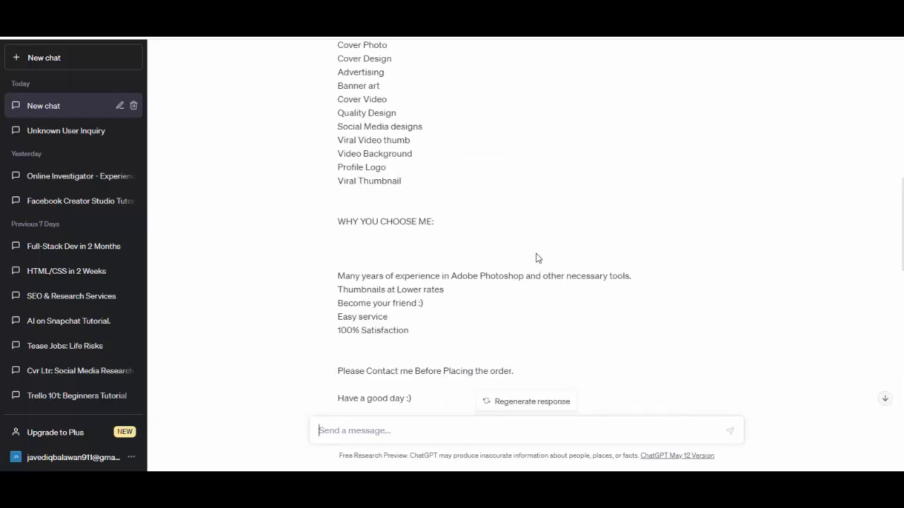
{"action": "scroll", "coordinate": [536, 257], "scroll_direction": "down", "scroll_amount": 5}
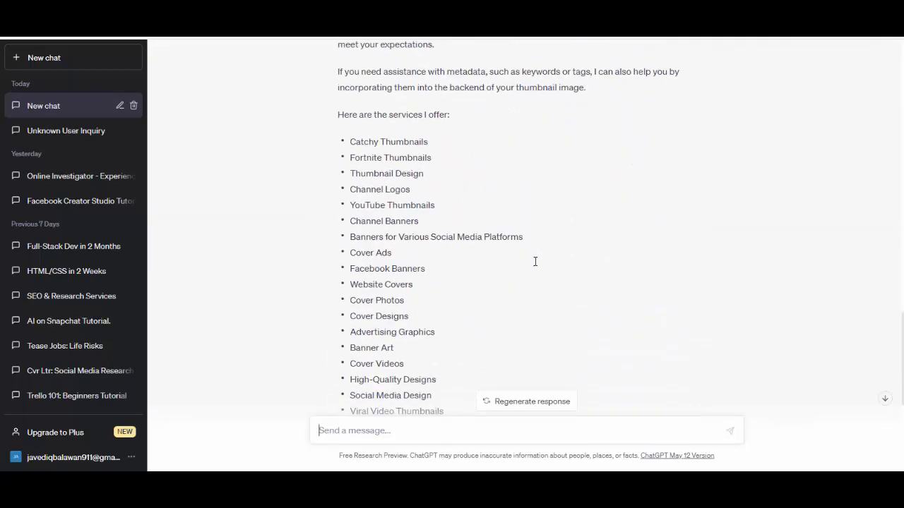
{"action": "scroll", "coordinate": [535, 265], "scroll_direction": "up", "scroll_amount": 9}
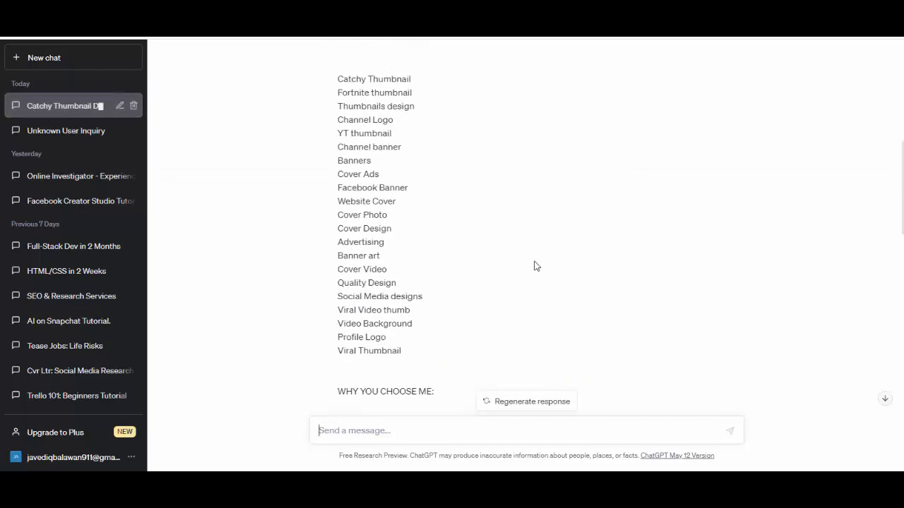
{"action": "scroll", "coordinate": [535, 263], "scroll_direction": "down", "scroll_amount": 6}
{"action": "scroll", "coordinate": [535, 264], "scroll_direction": "down", "scroll_amount": 5}
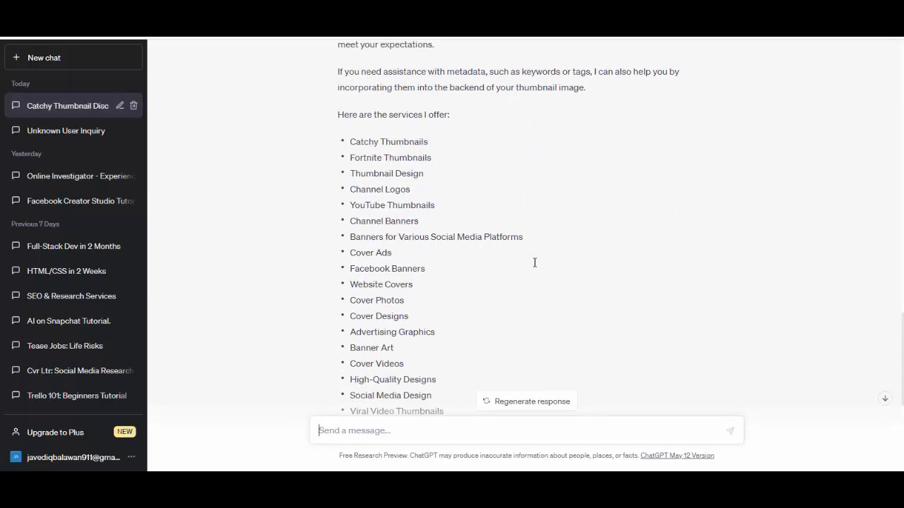
{"action": "scroll", "coordinate": [533, 268], "scroll_direction": "down", "scroll_amount": 4}
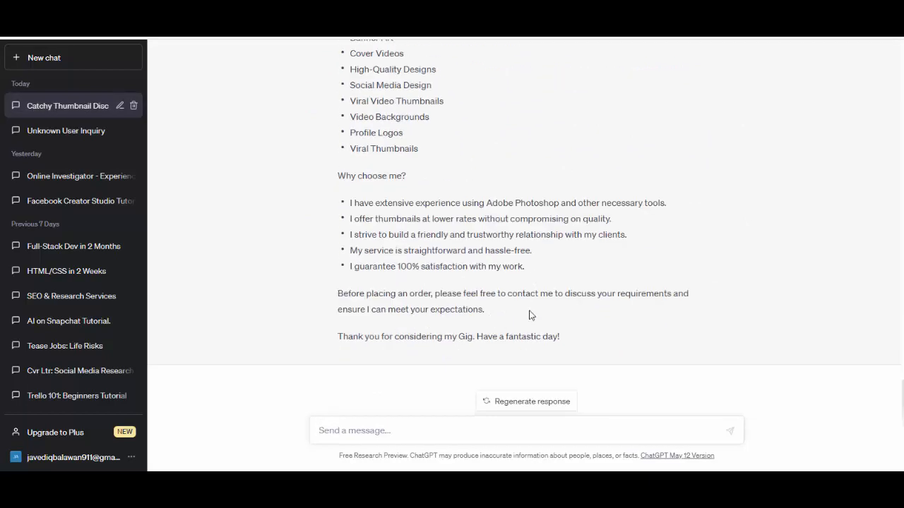
{"action": "scroll", "coordinate": [584, 344], "scroll_direction": "up", "scroll_amount": 15}
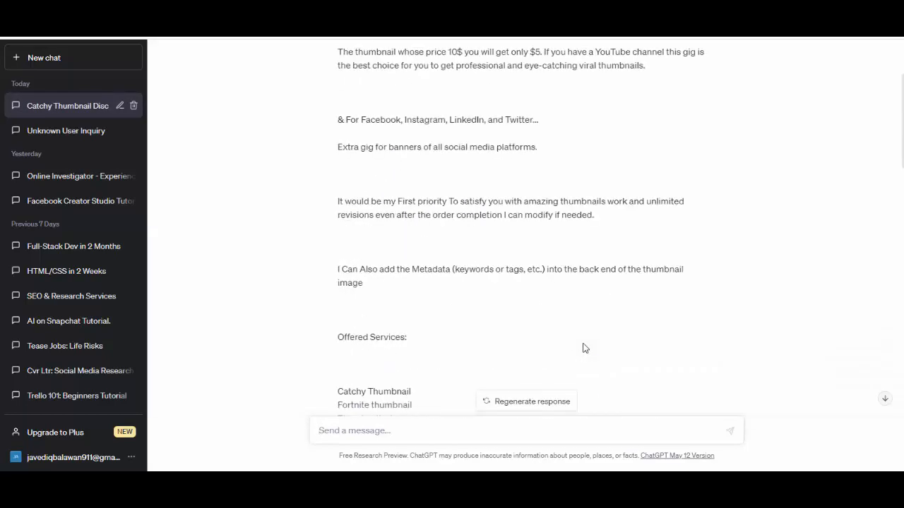
{"action": "scroll", "coordinate": [499, 182], "scroll_direction": "down", "scroll_amount": 12}
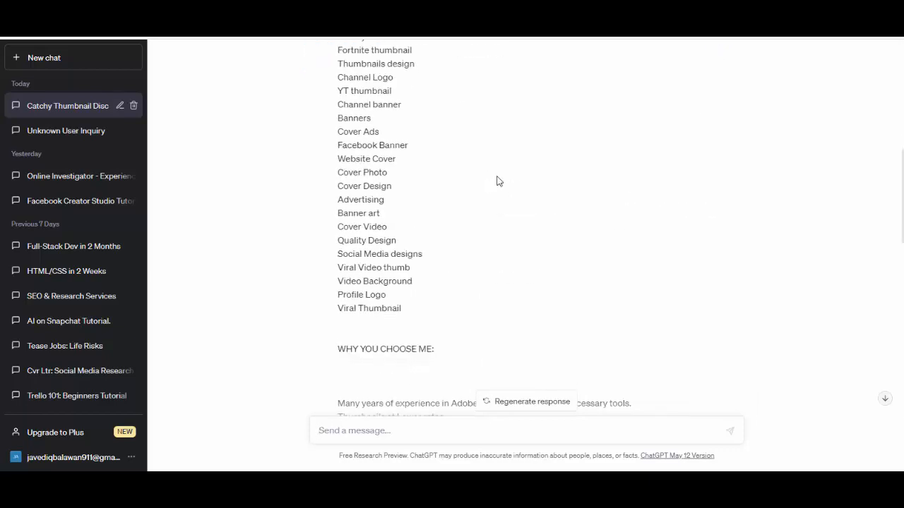
{"action": "scroll", "coordinate": [499, 182], "scroll_direction": "down", "scroll_amount": 5}
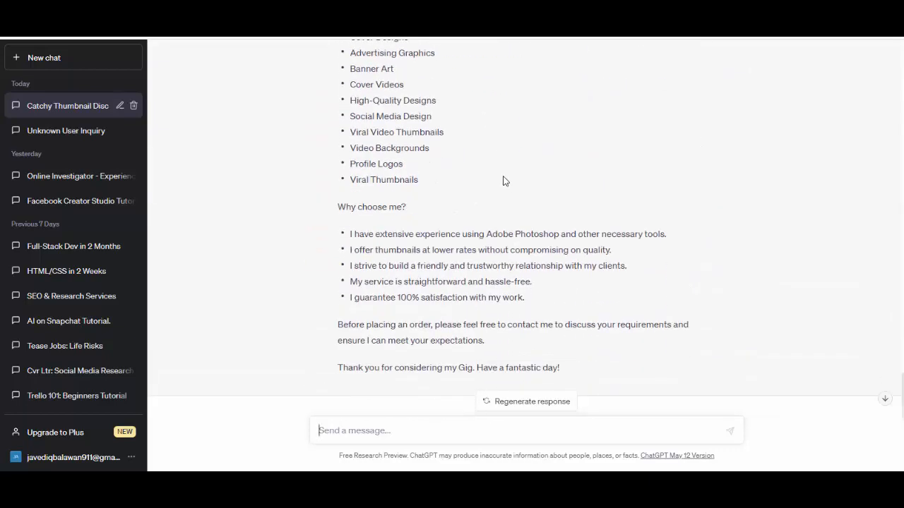
{"action": "scroll", "coordinate": [439, 204], "scroll_direction": "up", "scroll_amount": 7}
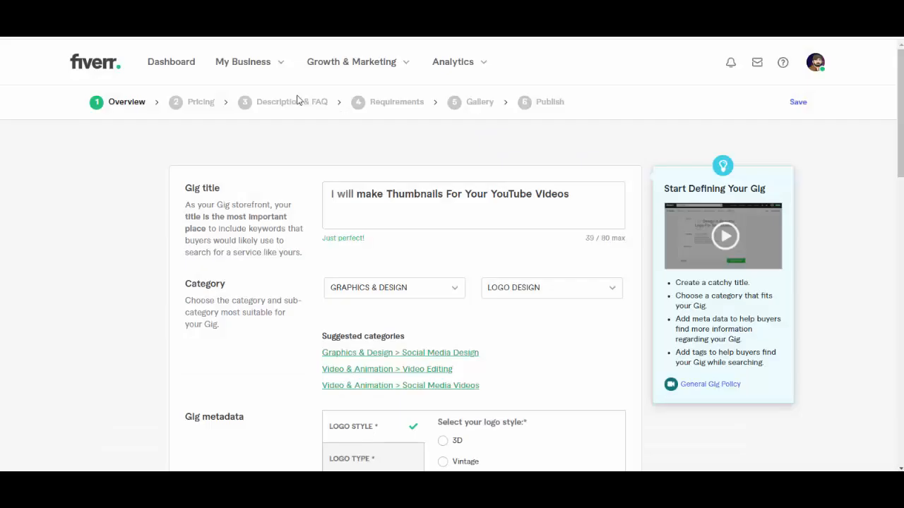
Step: Switch to the Fiverr gig form and add the positive keywords "Thumnails", "Youtube" and "Youtube thumnails" as search tags
{"action": "left_click", "coordinate": [533, 226]}
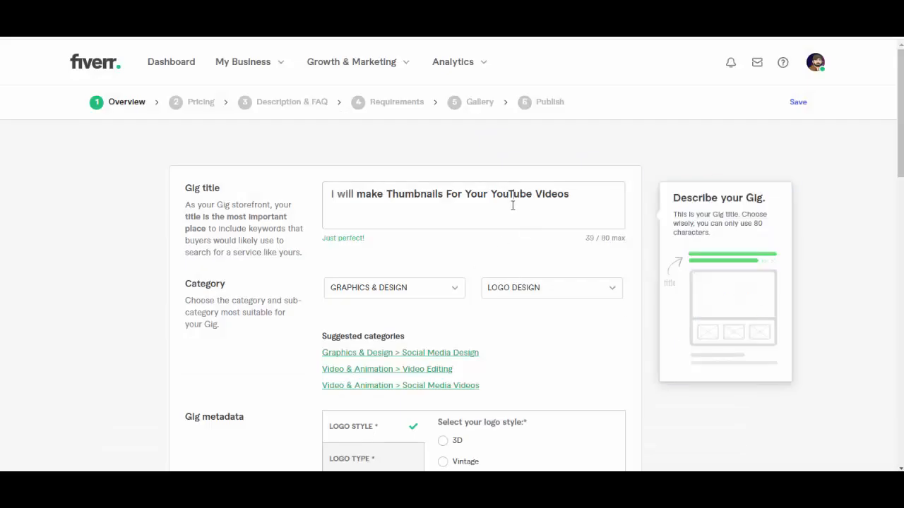
{"action": "scroll", "coordinate": [505, 208], "scroll_direction": "down", "scroll_amount": 4}
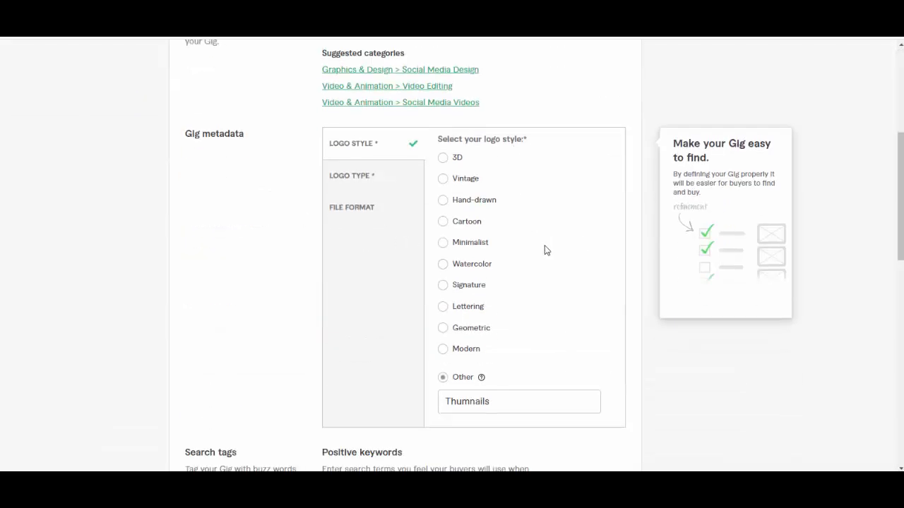
{"action": "scroll", "coordinate": [386, 308], "scroll_direction": "down", "scroll_amount": 3}
{"action": "left_click", "coordinate": [384, 282]}
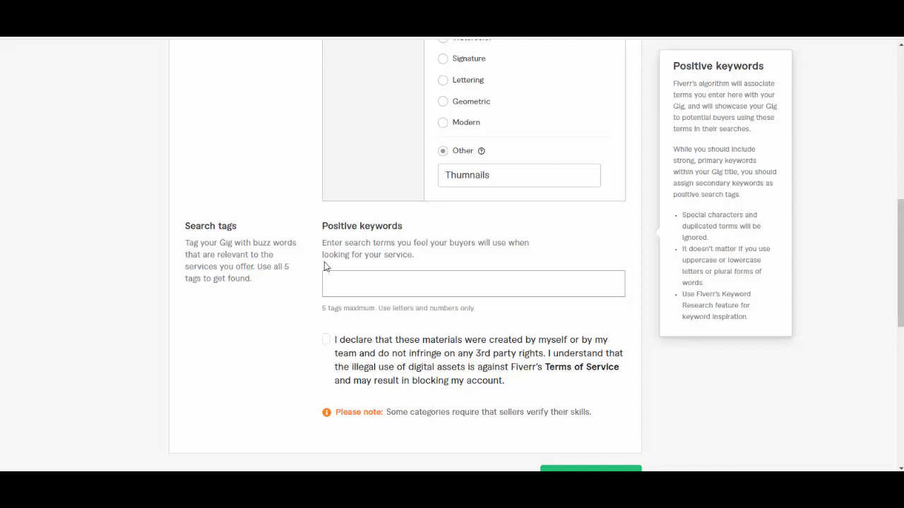
{"action": "left_click_drag", "start_coordinate": [439, 177], "coordinate": [496, 177]}
{"action": "key", "text": "ctrl+c"}
{"action": "left_click", "coordinate": [404, 283]}
{"action": "key", "text": "ctrl+v"}
{"action": "key", "text": "Return"}
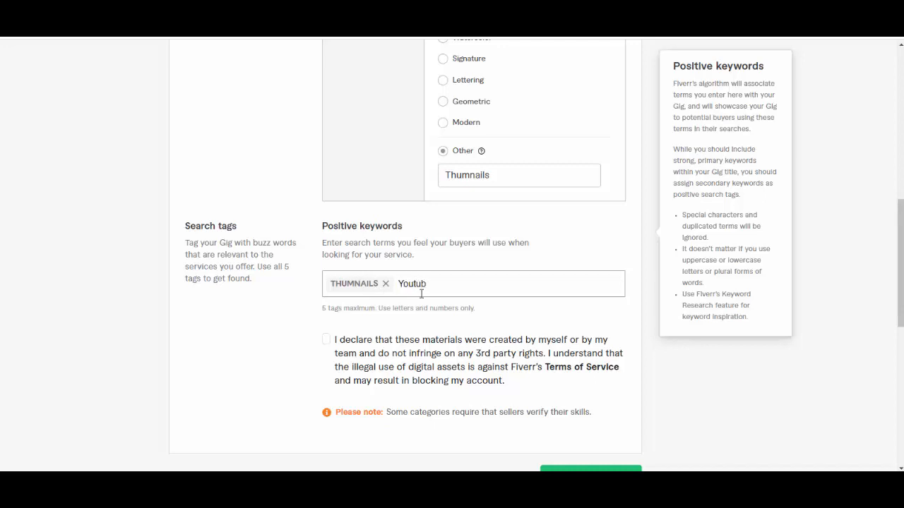
{"action": "type", "text": "Youtube"}
{"action": "key", "text": "Return"}
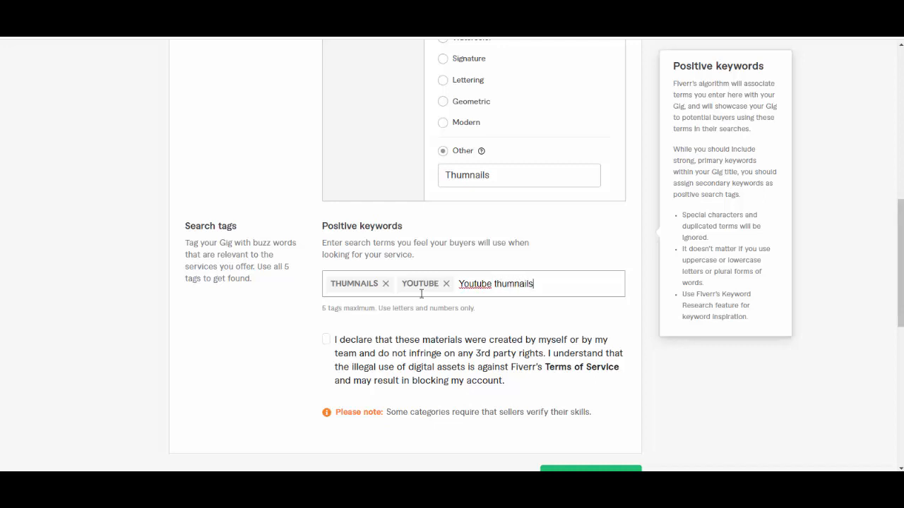
{"action": "key", "text": "Return"}
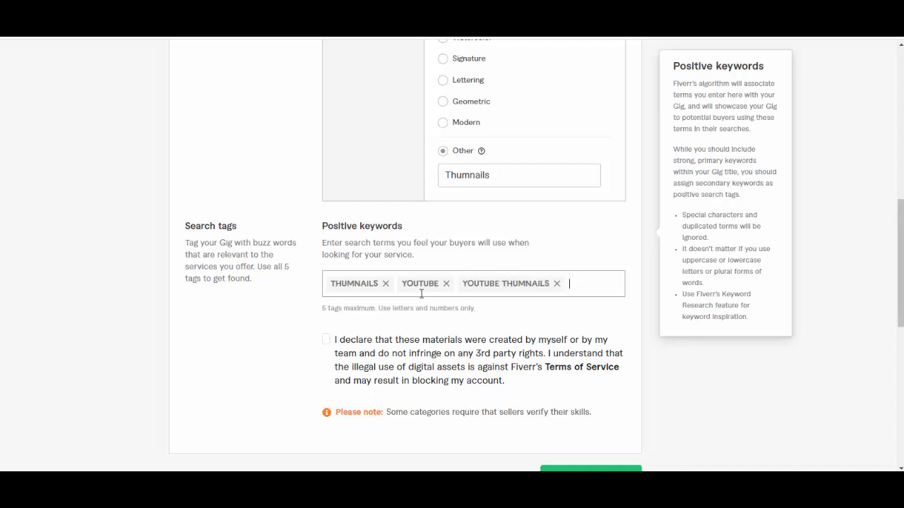
Step: Accept the declaration that the materials are original and try to save the gig overview
{"action": "left_click", "coordinate": [327, 344]}
{"action": "scroll", "coordinate": [472, 355], "scroll_direction": "down", "scroll_amount": 3}
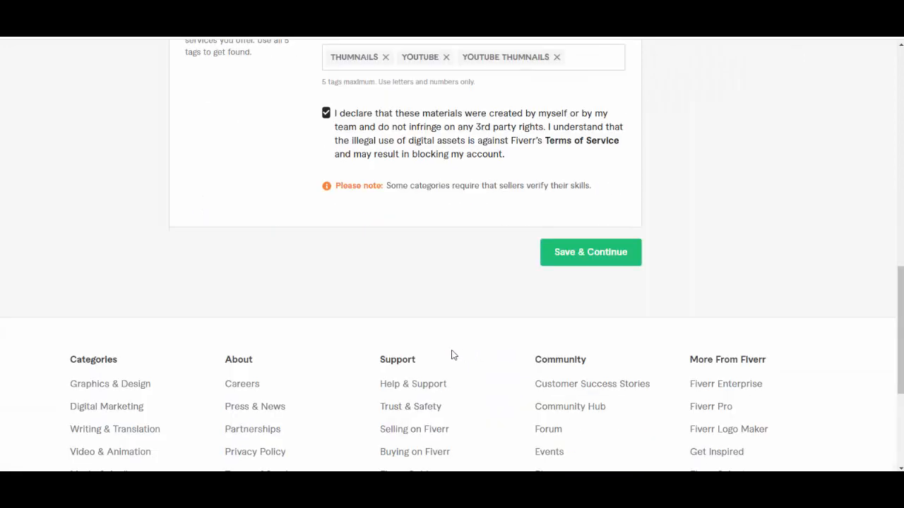
{"action": "left_click", "coordinate": [325, 113]}
{"action": "scroll", "coordinate": [569, 144], "scroll_direction": "up", "scroll_amount": 1}
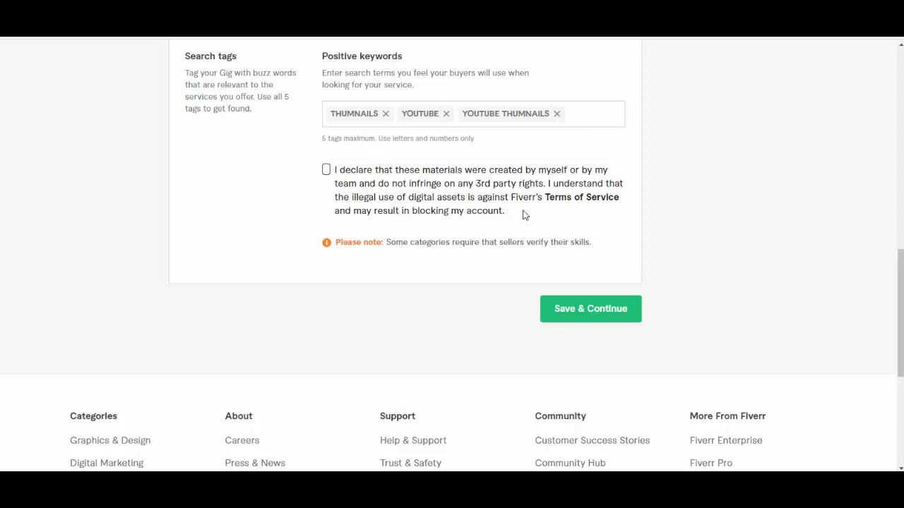
{"action": "left_click", "coordinate": [327, 170]}
{"action": "scroll", "coordinate": [353, 179], "scroll_direction": "up", "scroll_amount": 10}
{"action": "scroll", "coordinate": [638, 313], "scroll_direction": "down", "scroll_amount": 15}
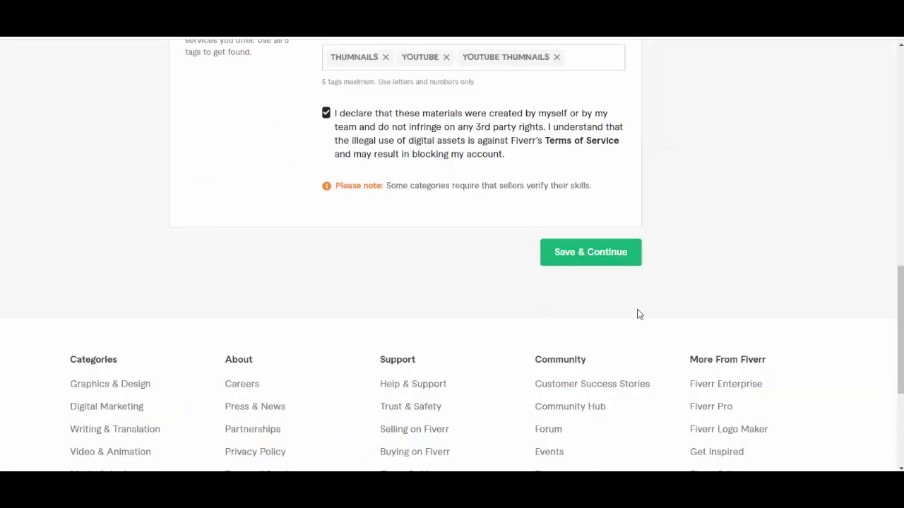
{"action": "left_click", "coordinate": [585, 262]}
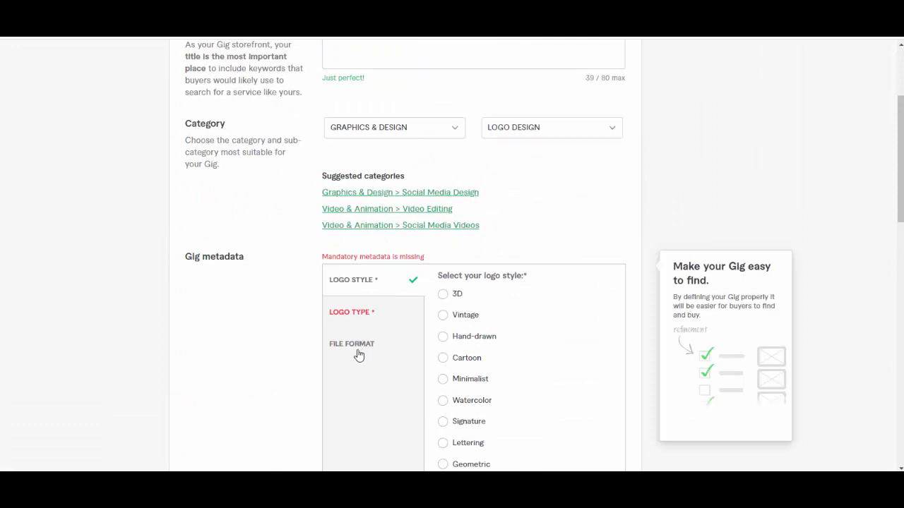
Step: Change the gig's subcategory under Graphics & Design to Other, then save the overview and continue to pricing
{"action": "scroll", "coordinate": [462, 295], "scroll_direction": "down", "scroll_amount": 1}
{"action": "scroll", "coordinate": [467, 295], "scroll_direction": "up", "scroll_amount": 3}
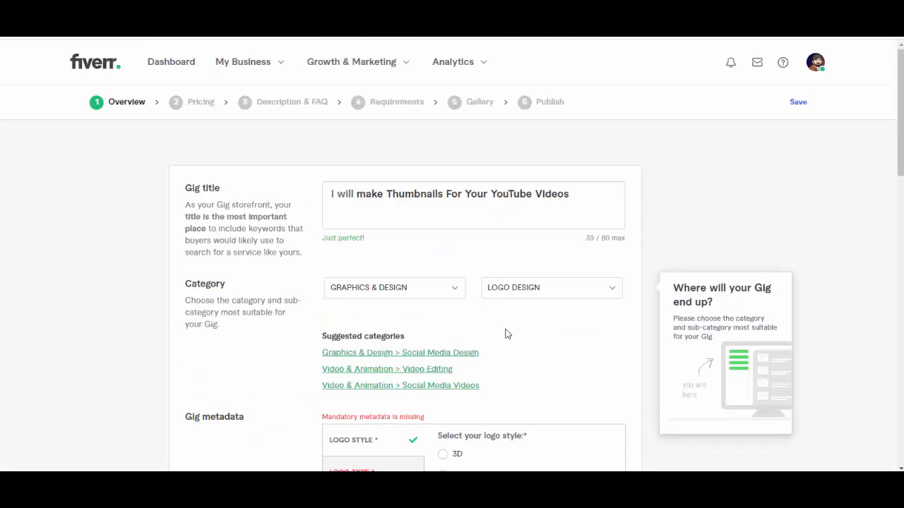
{"action": "left_click", "coordinate": [558, 289]}
{"action": "scroll", "coordinate": [558, 361], "scroll_direction": "down", "scroll_amount": 3}
{"action": "scroll", "coordinate": [565, 373], "scroll_direction": "down", "scroll_amount": 5}
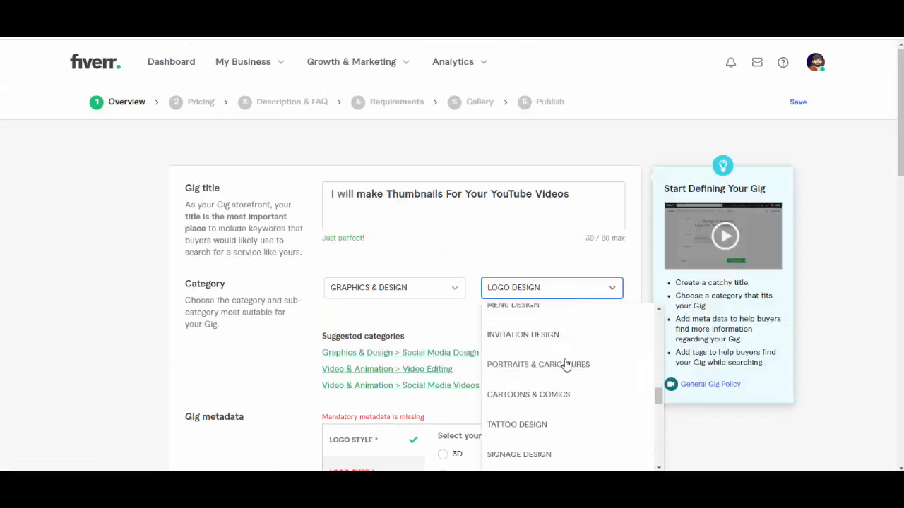
{"action": "scroll", "coordinate": [565, 365], "scroll_direction": "up", "scroll_amount": 2}
{"action": "scroll", "coordinate": [565, 365], "scroll_direction": "down", "scroll_amount": 2}
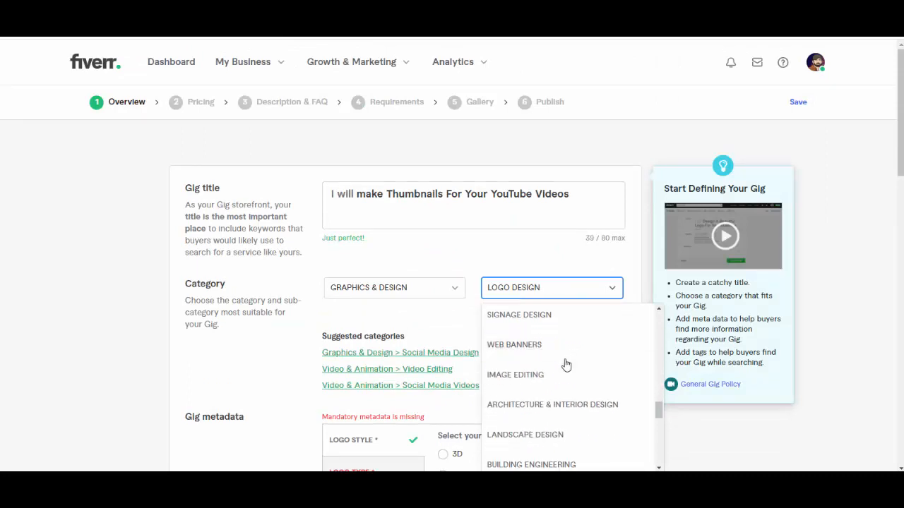
{"action": "scroll", "coordinate": [457, 225], "scroll_direction": "down", "scroll_amount": 3}
{"action": "scroll", "coordinate": [580, 265], "scroll_direction": "down", "scroll_amount": 8}
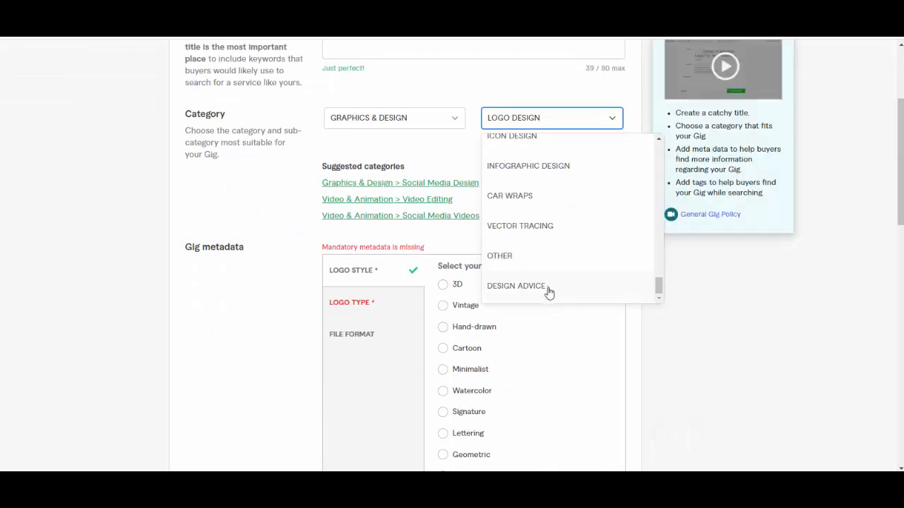
{"action": "left_click", "coordinate": [529, 258]}
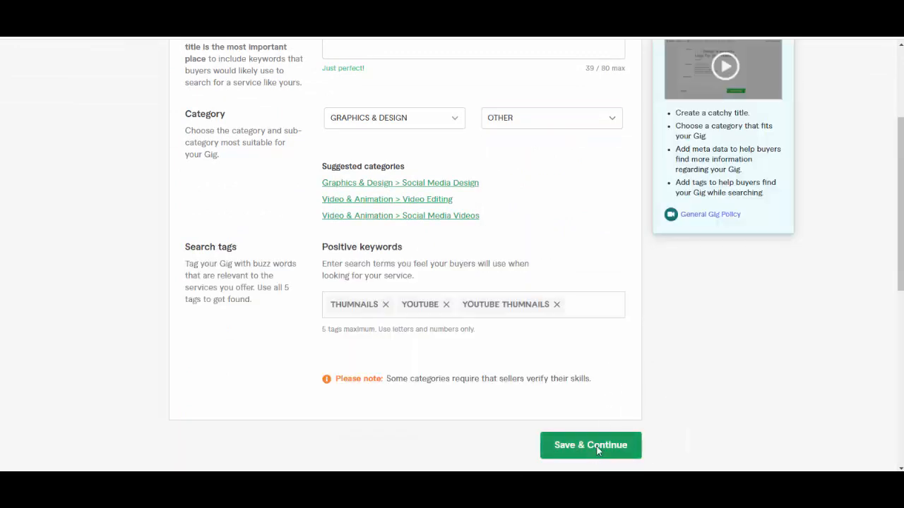
{"action": "left_click", "coordinate": [596, 445]}
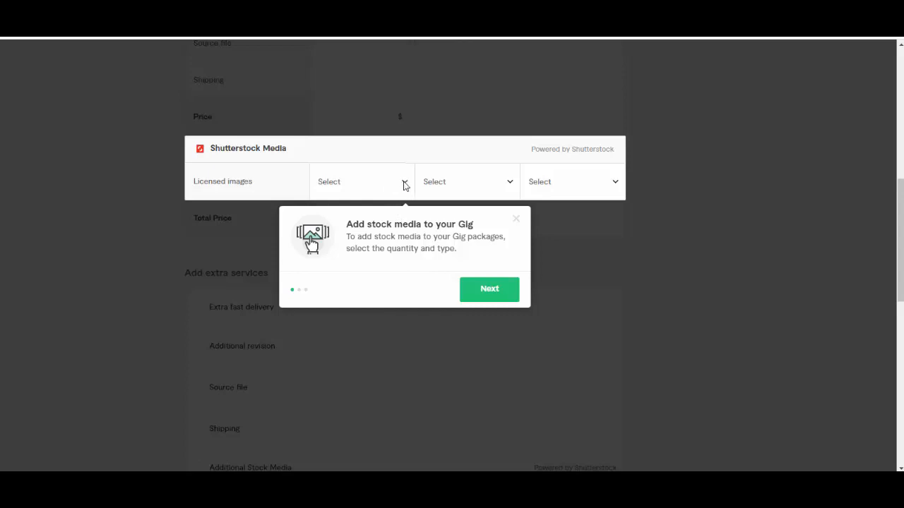
Step: Go through the introductory tips about adding stock media to the gig and dismiss them
{"action": "left_click", "coordinate": [506, 297]}
{"action": "left_click", "coordinate": [481, 298]}
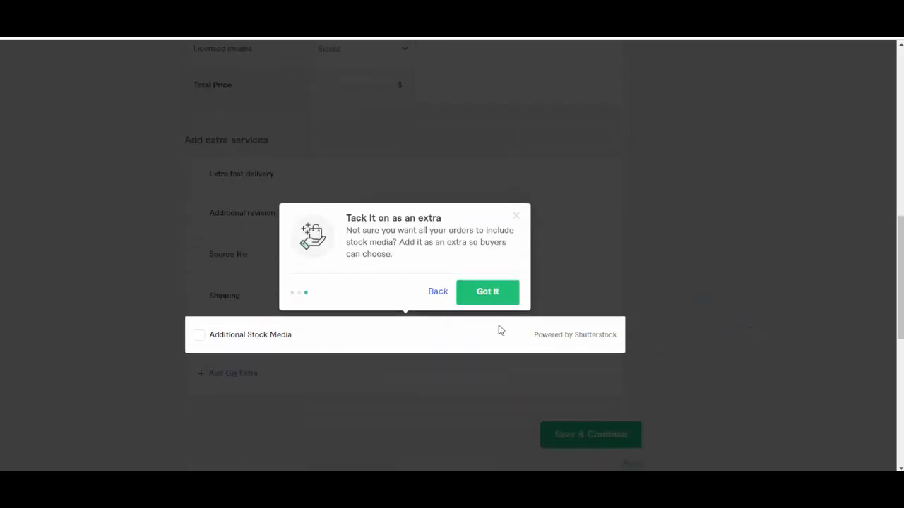
{"action": "left_click", "coordinate": [486, 300]}
Step: Name the Basic package "1 thumbnail", correcting the misspelled word with the spell-check suggestion
{"action": "scroll", "coordinate": [490, 282], "scroll_direction": "up", "scroll_amount": 6}
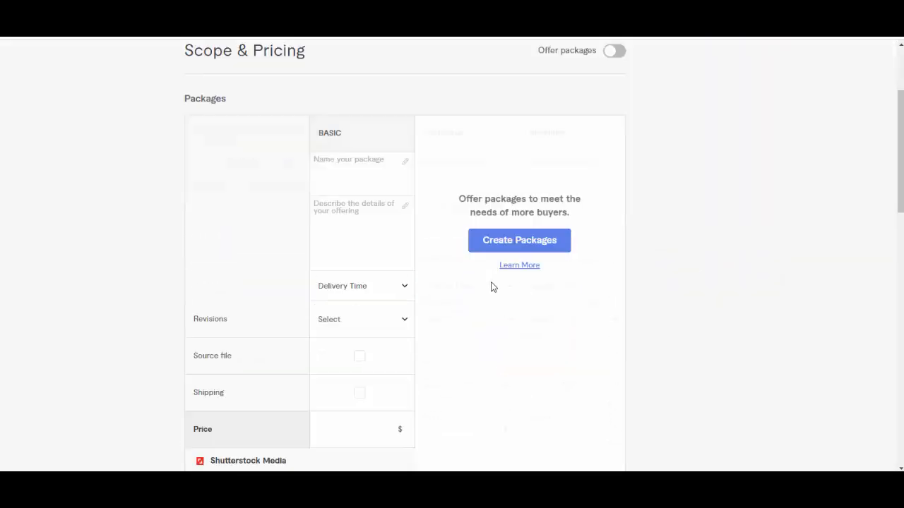
{"action": "scroll", "coordinate": [452, 282], "scroll_direction": "down", "scroll_amount": 3}
{"action": "mouse_move", "coordinate": [285, 252]}
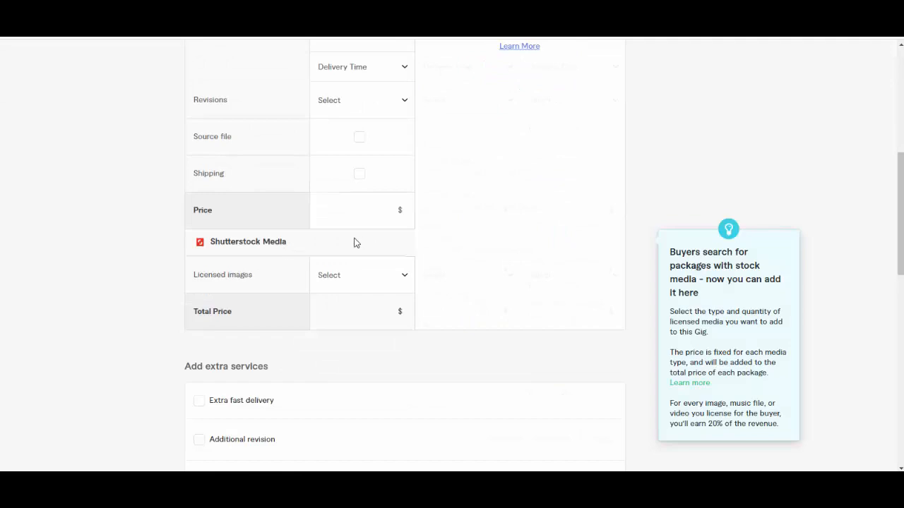
{"action": "scroll", "coordinate": [375, 230], "scroll_direction": "up", "scroll_amount": 5}
{"action": "left_click", "coordinate": [356, 302]}
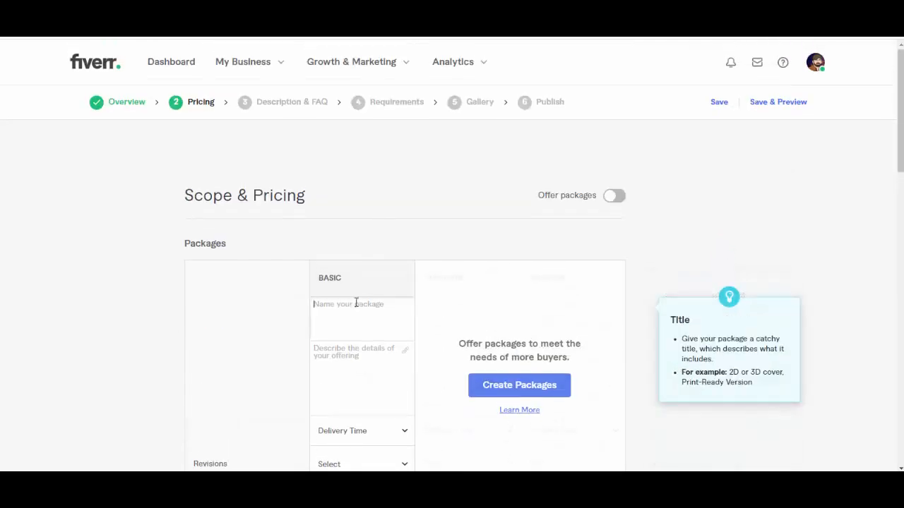
{"action": "scroll", "coordinate": [365, 286], "scroll_direction": "down", "scroll_amount": 3}
{"action": "scroll", "coordinate": [368, 287], "scroll_direction": "up", "scroll_amount": 1}
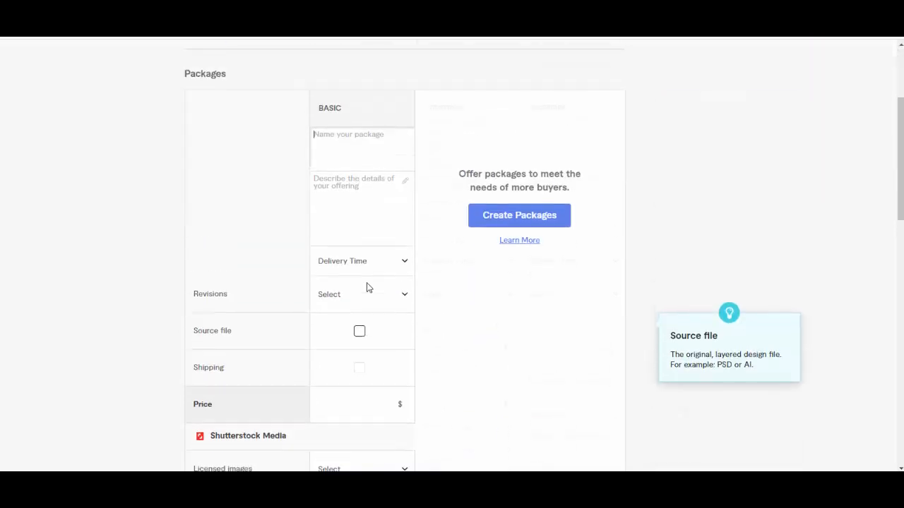
{"action": "mouse_move", "coordinate": [345, 138]}
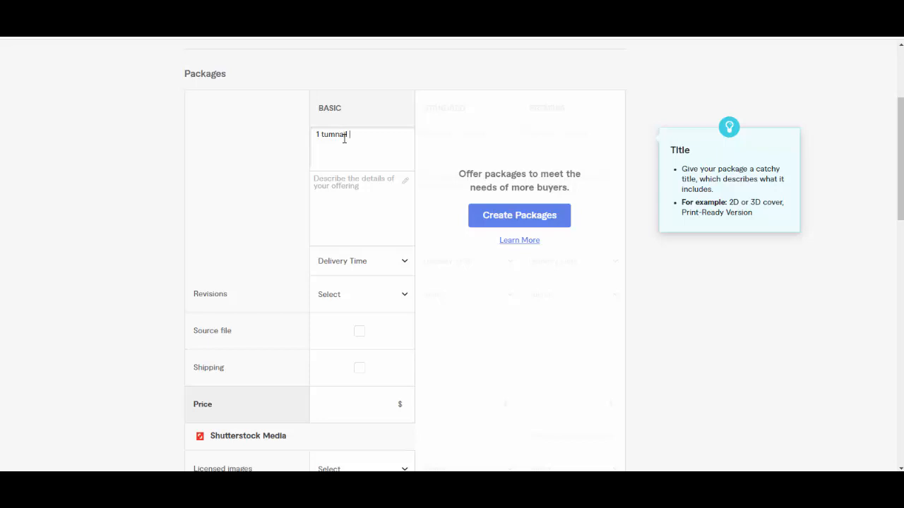
{"action": "right_click", "coordinate": [344, 139]}
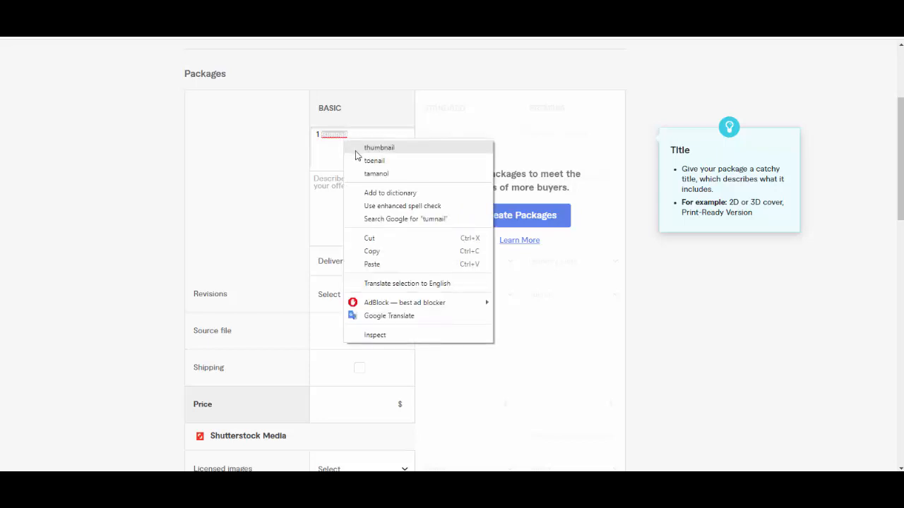
{"action": "left_click", "coordinate": [359, 149]}
Step: Copy the Basic package's name into its description and complete the text as "1 thumbnail in 24 hrs."
{"action": "left_click", "coordinate": [394, 197]}
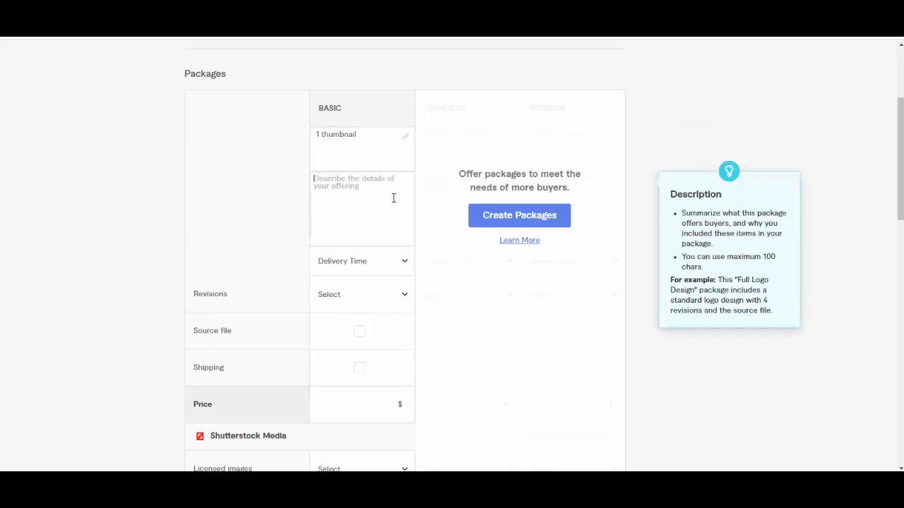
{"action": "left_click", "coordinate": [372, 133]}
{"action": "key", "text": "ctrl+a"}
{"action": "key", "text": "ctrl+c"}
{"action": "left_click", "coordinate": [331, 210]}
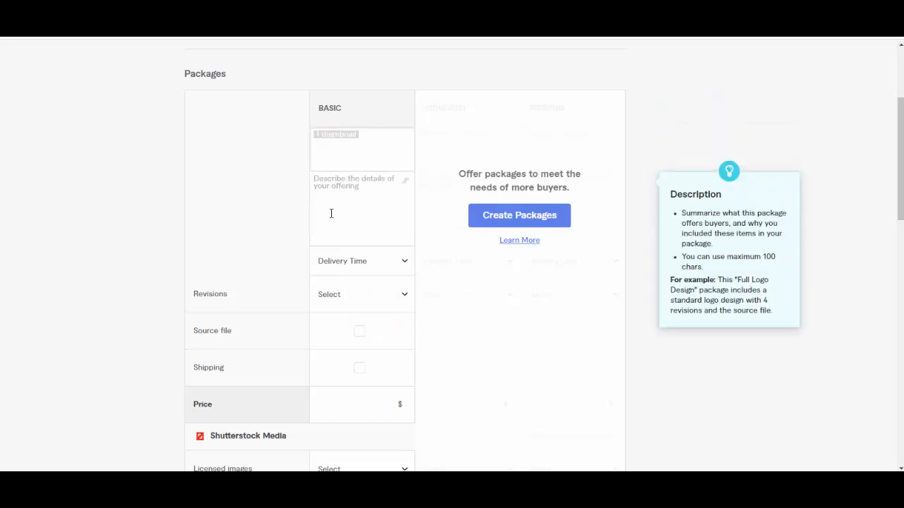
{"action": "key", "text": "ctrl+v"}
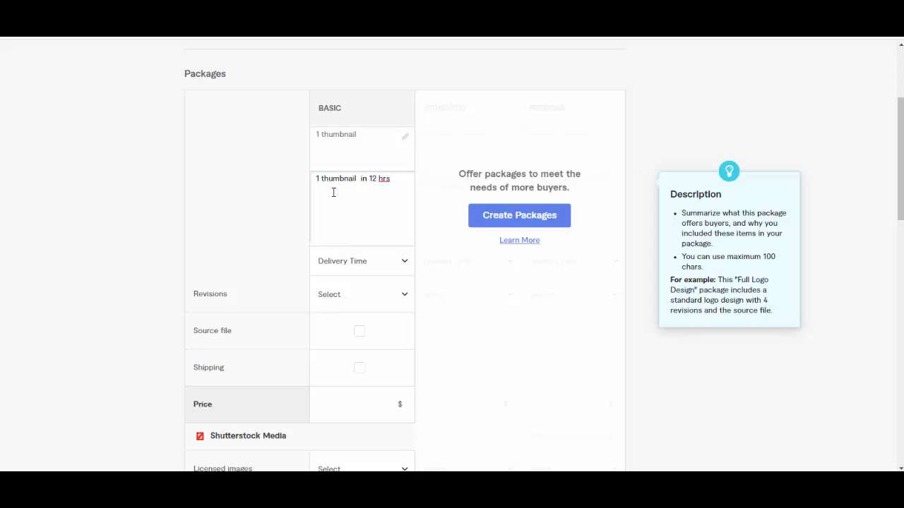
{"action": "key", "text": "BackSpace"}
{"action": "left_click", "coordinate": [375, 179]}
{"action": "type", "text": "4"}
{"action": "right_click", "coordinate": [383, 178]}
{"action": "left_click", "coordinate": [392, 185]}
Step: Set the Basic package's delivery time to 1 day and its number of revisions to 2
{"action": "left_click", "coordinate": [404, 261]}
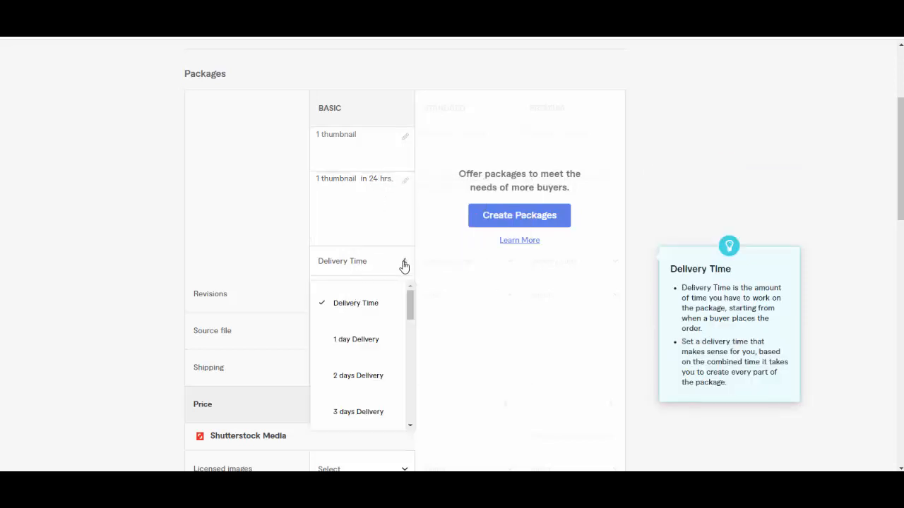
{"action": "left_click", "coordinate": [363, 199]}
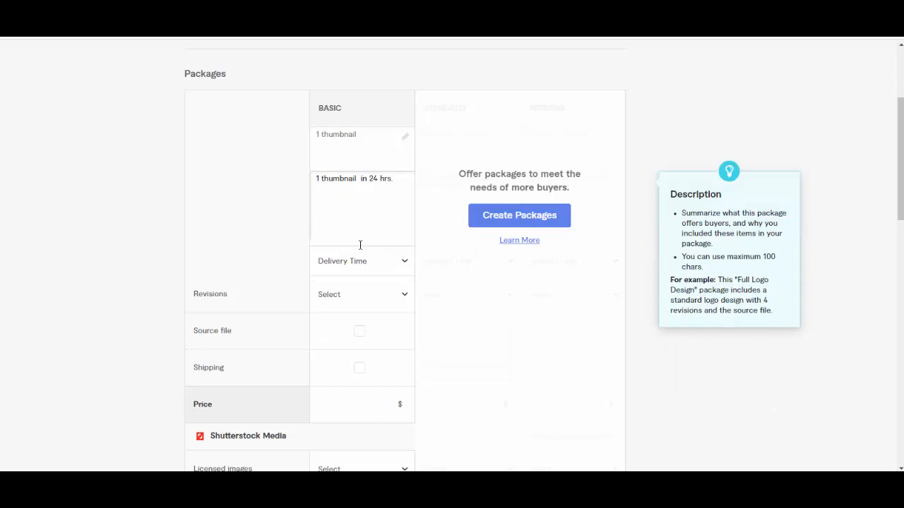
{"action": "left_click", "coordinate": [394, 267]}
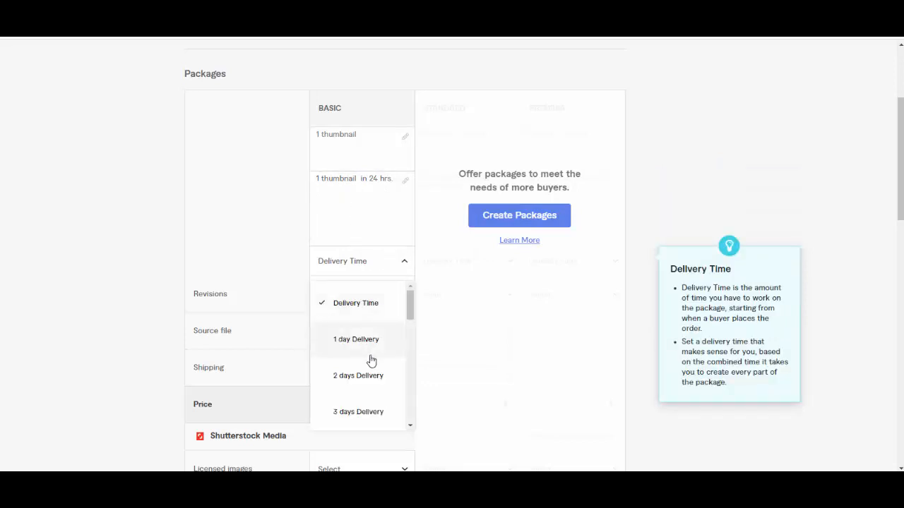
{"action": "left_click", "coordinate": [385, 339]}
{"action": "left_click", "coordinate": [381, 297]}
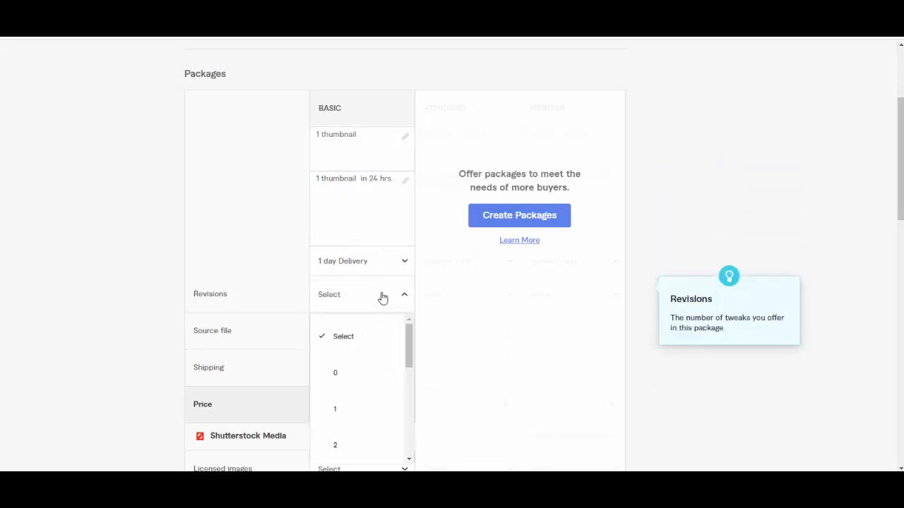
{"action": "scroll", "coordinate": [361, 268], "scroll_direction": "down", "scroll_amount": 5}
{"action": "scroll", "coordinate": [360, 226], "scroll_direction": "up", "scroll_amount": 2}
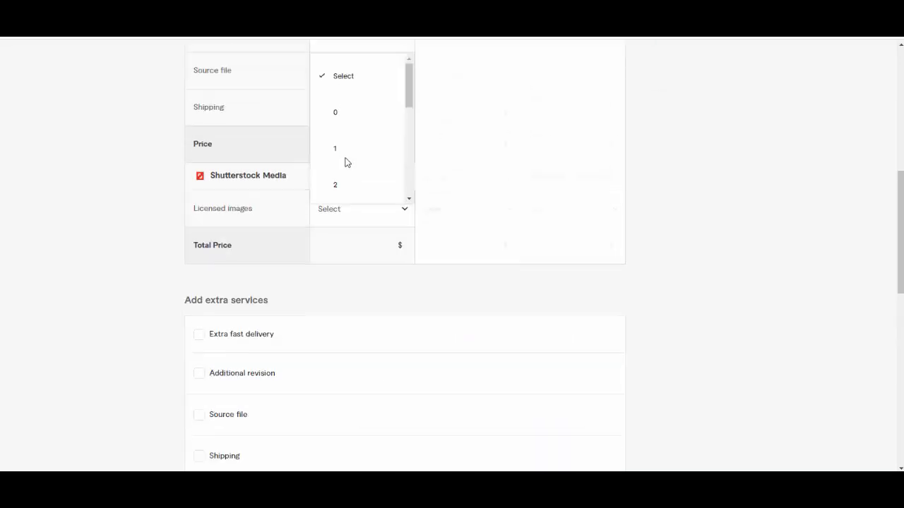
{"action": "left_click", "coordinate": [339, 184]}
{"action": "scroll", "coordinate": [266, 168], "scroll_direction": "up", "scroll_amount": 1}
{"action": "left_click", "coordinate": [369, 125]}
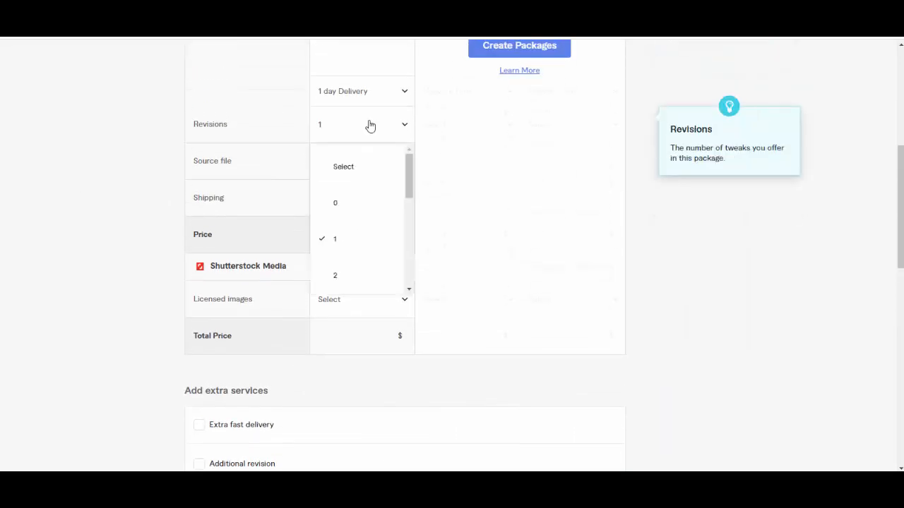
{"action": "left_click", "coordinate": [347, 275]}
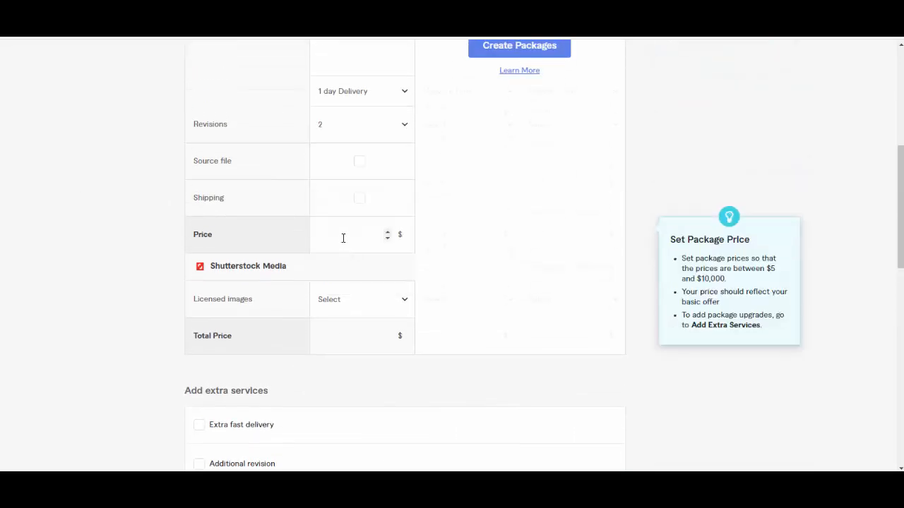
Step: Include the source file in the Basic package and set its price to $5
{"action": "left_click", "coordinate": [359, 162]}
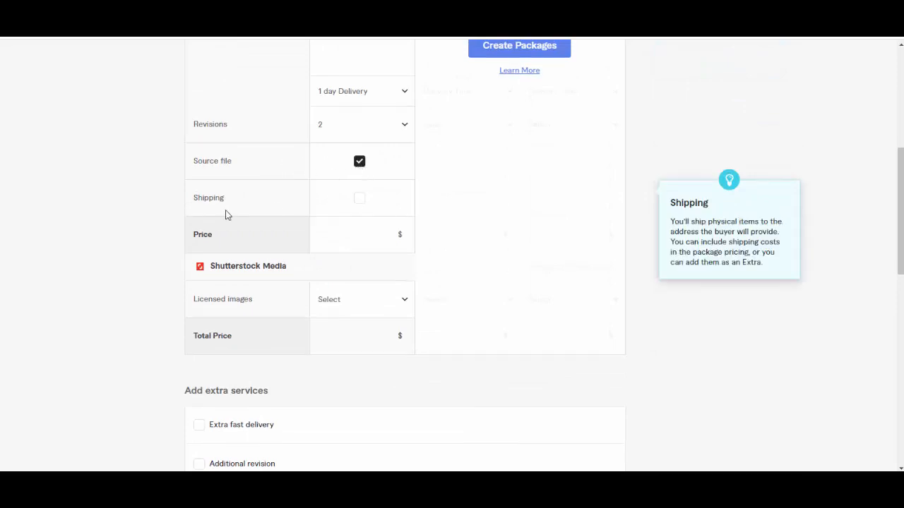
{"action": "scroll", "coordinate": [380, 306], "scroll_direction": "down", "scroll_amount": 1}
{"action": "left_click", "coordinate": [374, 180]}
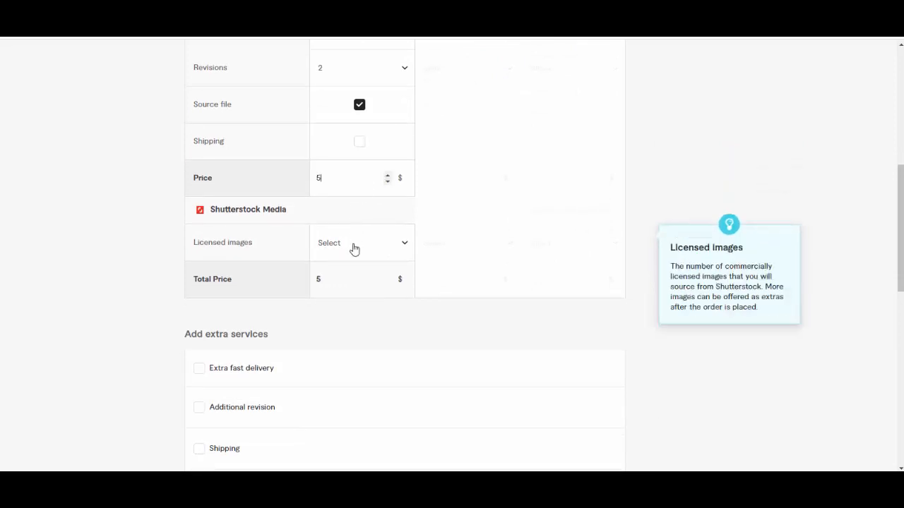
{"action": "scroll", "coordinate": [256, 374], "scroll_direction": "down", "scroll_amount": 1}
{"action": "scroll", "coordinate": [297, 325], "scroll_direction": "down", "scroll_amount": 2}
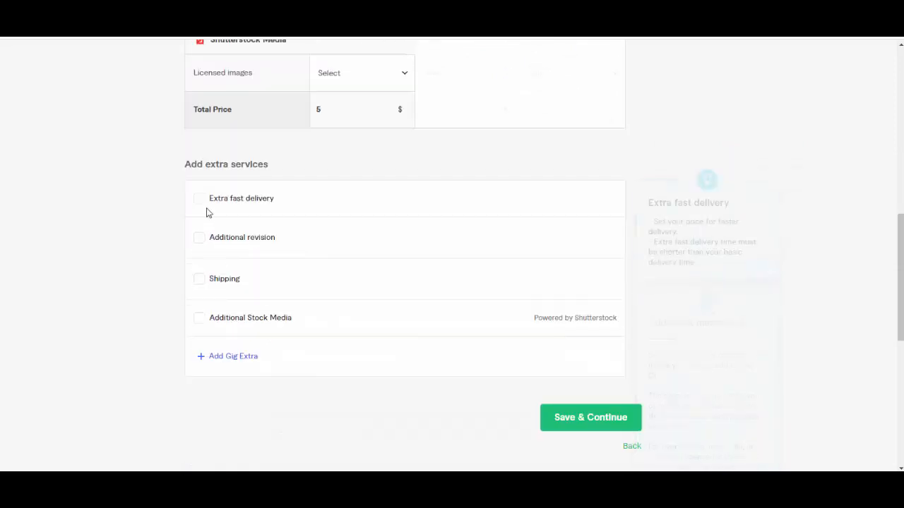
{"action": "left_click", "coordinate": [200, 198]}
{"action": "left_click", "coordinate": [464, 239]}
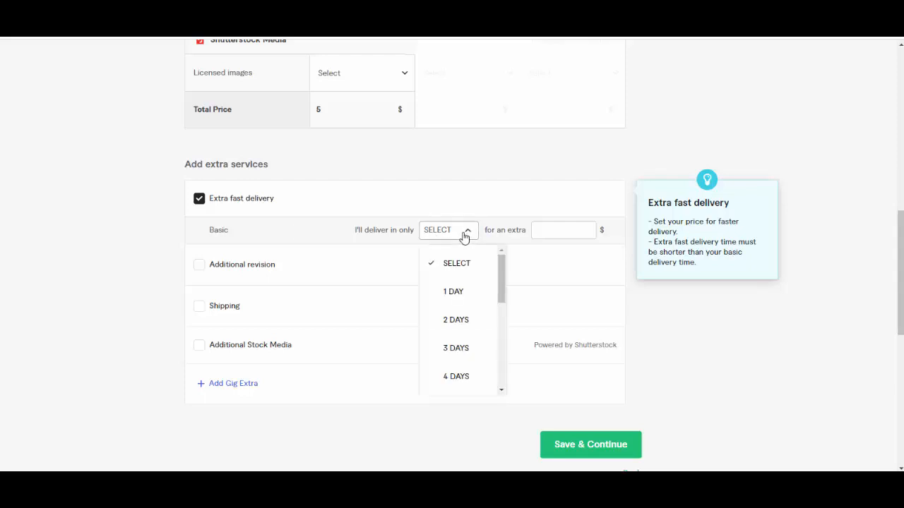
{"action": "left_click", "coordinate": [467, 233]}
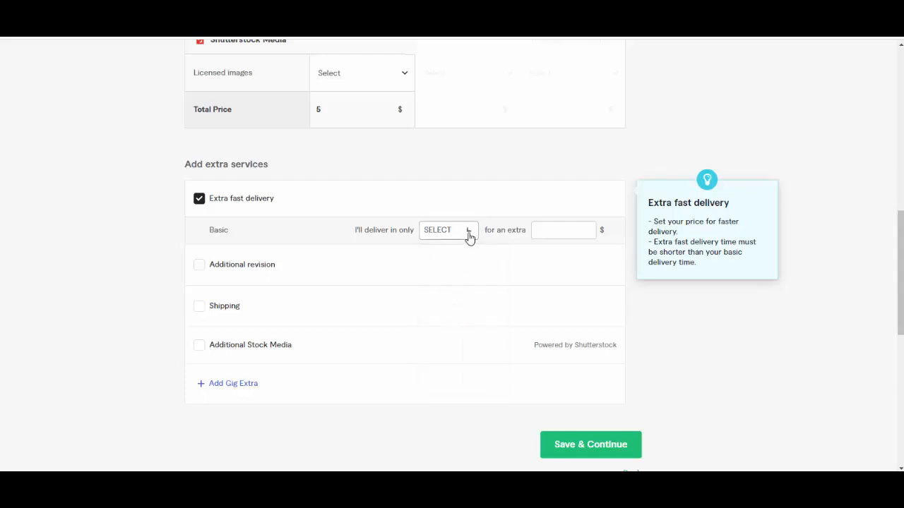
{"action": "left_click", "coordinate": [584, 231]}
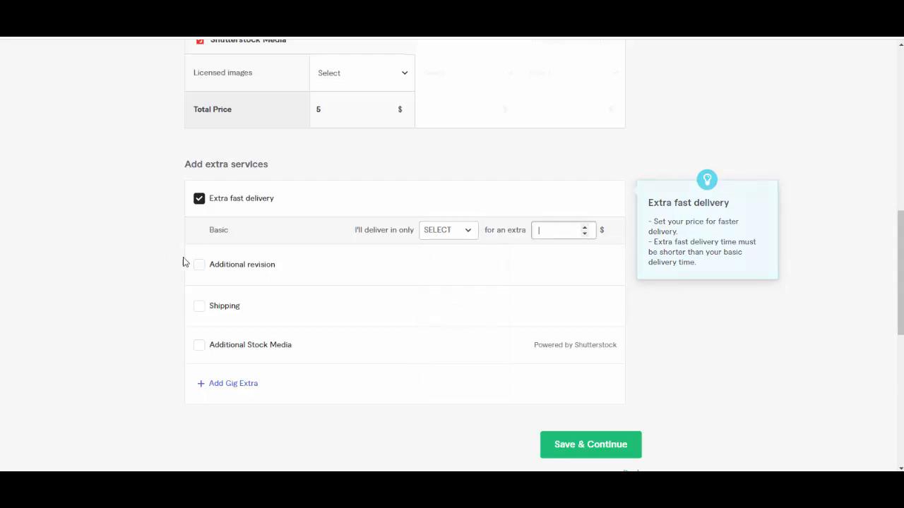
{"action": "left_click", "coordinate": [198, 200]}
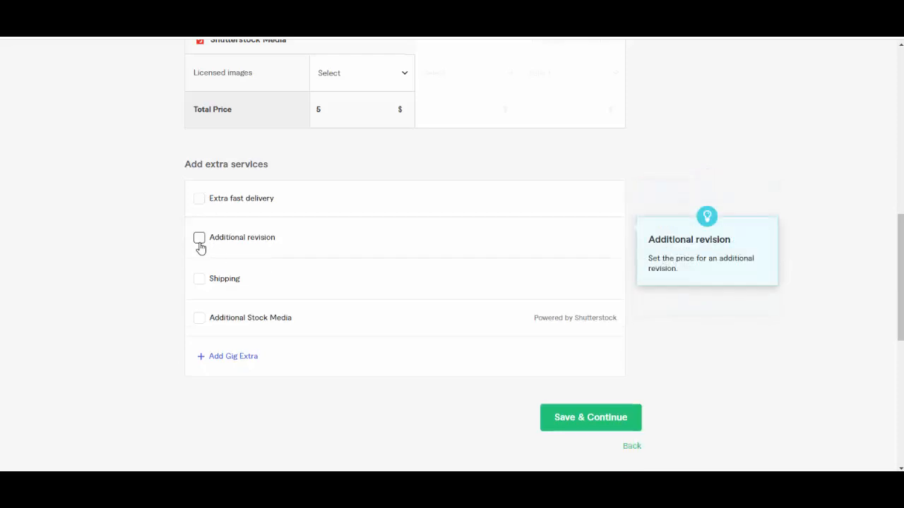
{"action": "left_click", "coordinate": [199, 239]}
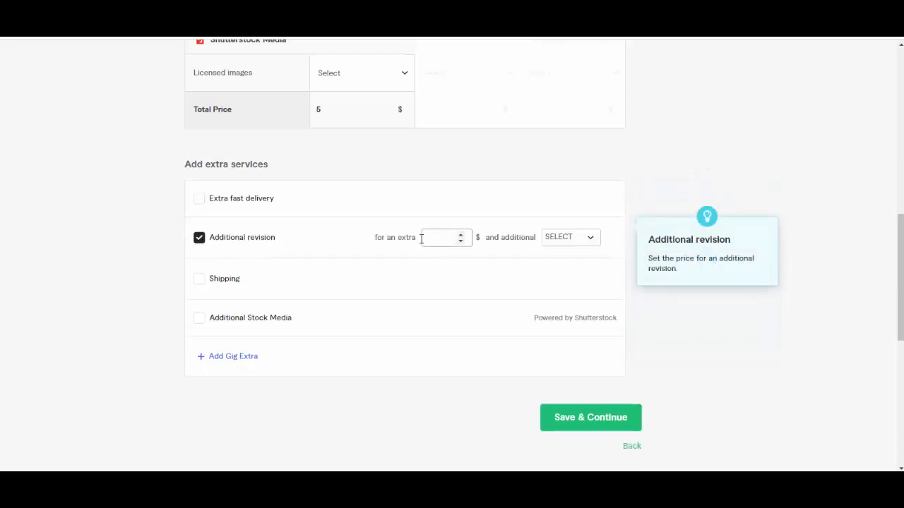
{"action": "left_click", "coordinate": [200, 239]}
Step: Leave the extra services unselected, save the pricing and continue to the gig's description section
{"action": "scroll", "coordinate": [282, 276], "scroll_direction": "down", "scroll_amount": 2}
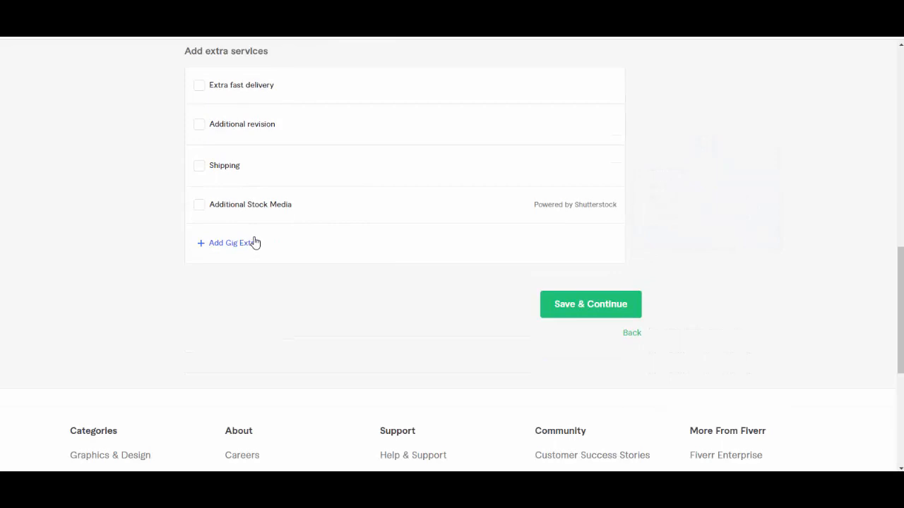
{"action": "mouse_move", "coordinate": [282, 204]}
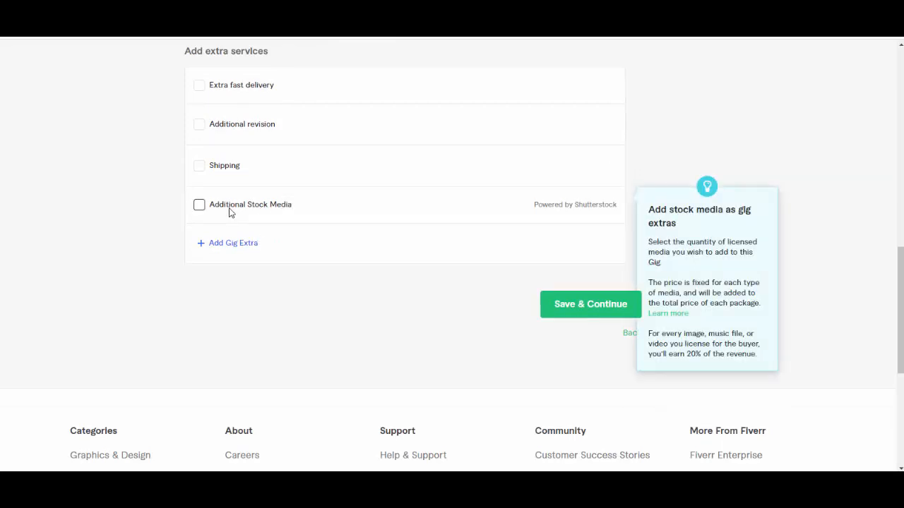
{"action": "right_click", "coordinate": [609, 305]}
{"action": "left_click", "coordinate": [579, 312]}
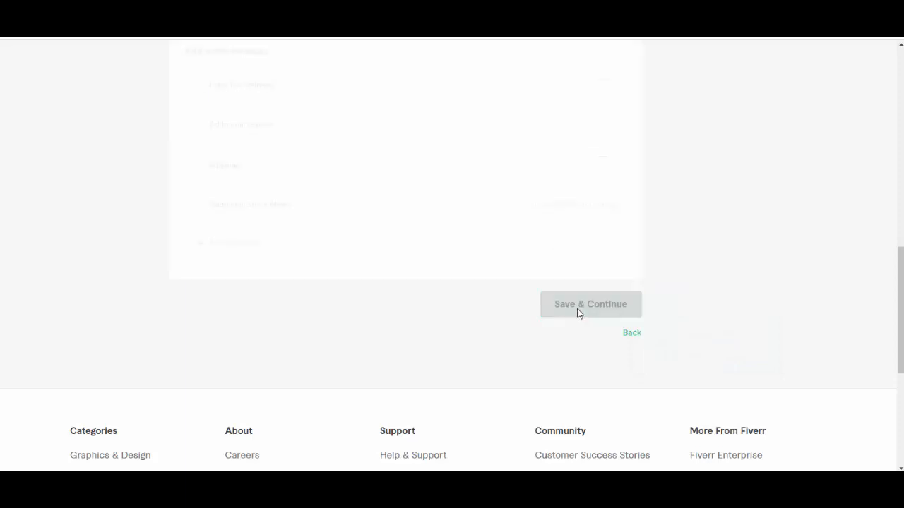
{"action": "scroll", "coordinate": [452, 294], "scroll_direction": "down", "scroll_amount": 4}
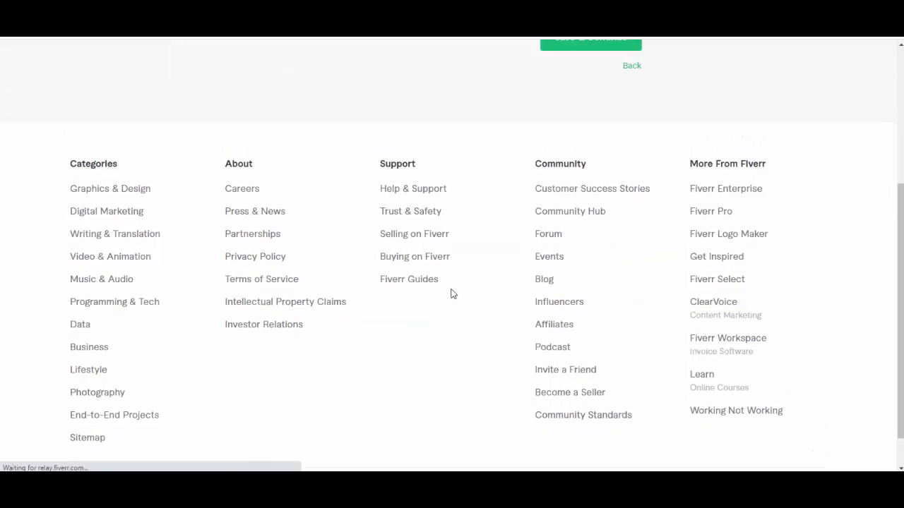
{"action": "scroll", "coordinate": [271, 305], "scroll_direction": "down", "scroll_amount": 3}
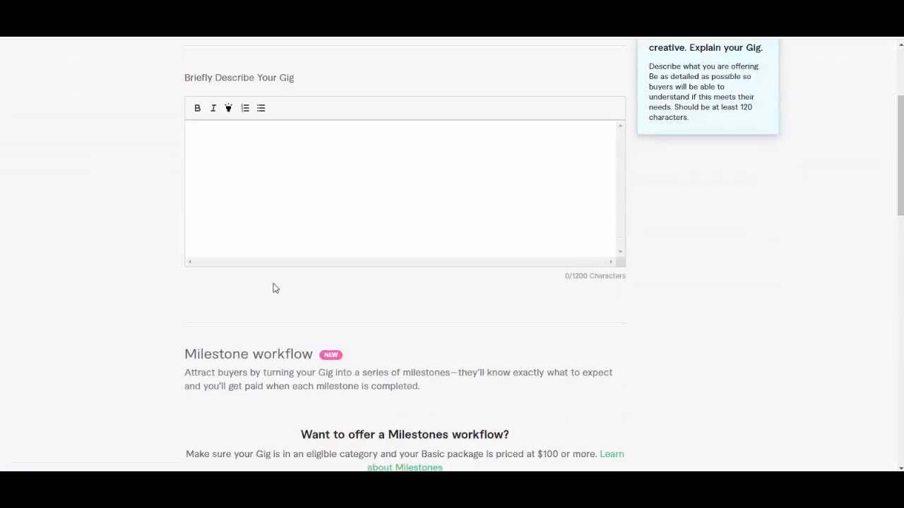
Step: Switch to ChatGPT and copy the rewritten gig description, from the welcome line through the closing thanks, into the Fiverr gig's description
{"action": "key", "text": "ctrl+Tab"}
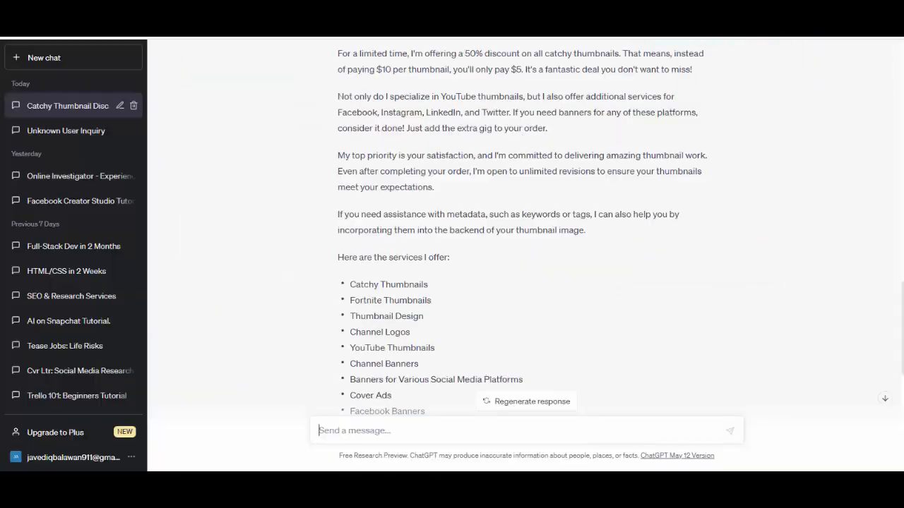
{"action": "scroll", "coordinate": [397, 191], "scroll_direction": "down", "scroll_amount": 7}
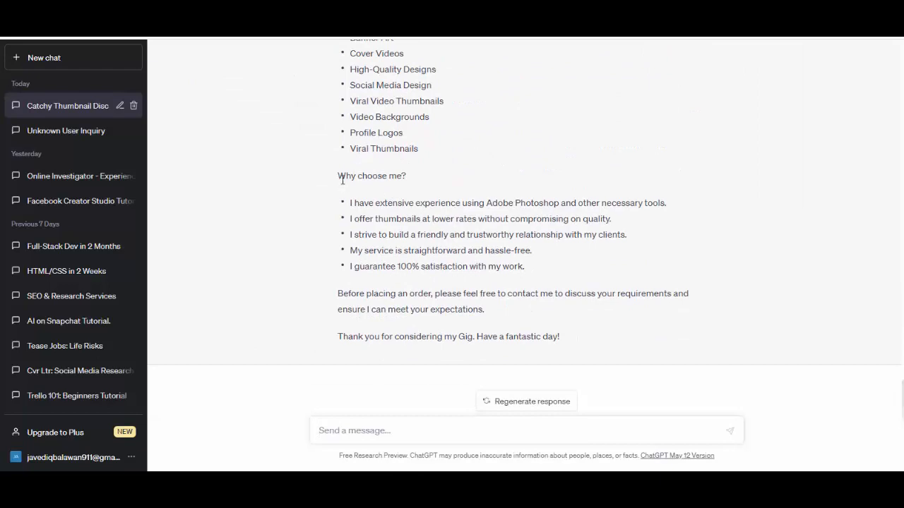
{"action": "scroll", "coordinate": [342, 180], "scroll_direction": "up", "scroll_amount": 10}
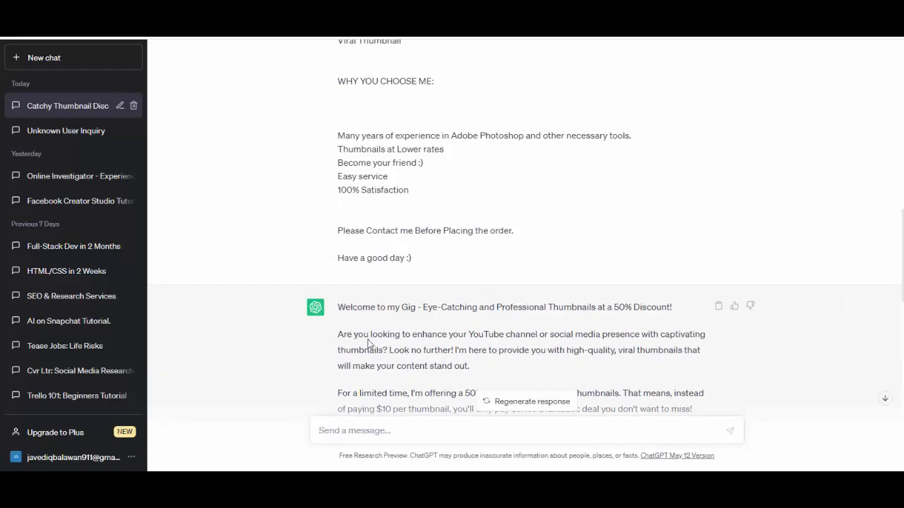
{"action": "left_click_drag", "start_coordinate": [339, 307], "coordinate": [560, 340]}
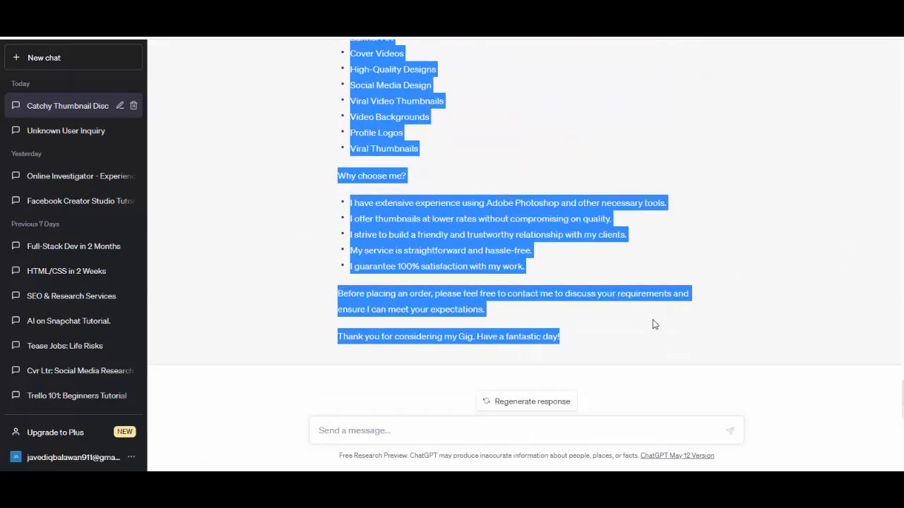
{"action": "left_click_drag", "start_coordinate": [654, 320], "coordinate": [661, 336]}
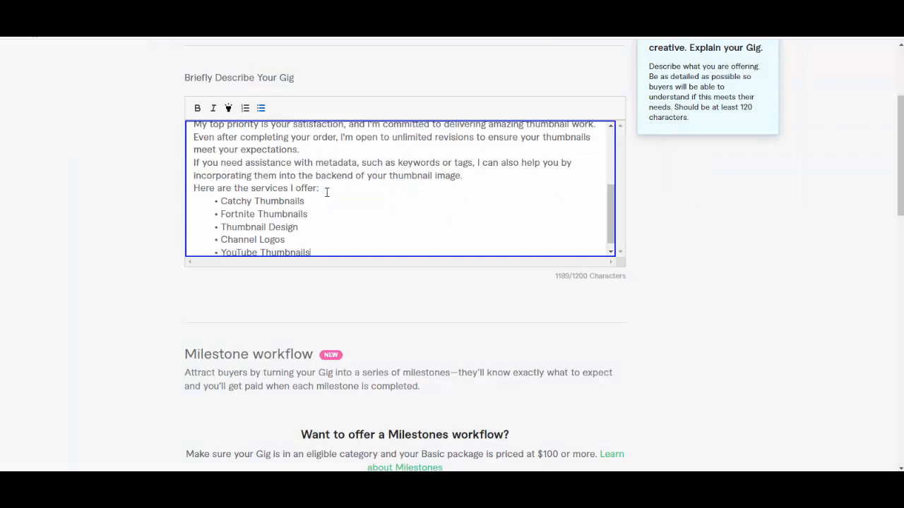
Step: Look over the pasted gig description and start a new entry in the Frequently Asked Questions section
{"action": "scroll", "coordinate": [439, 181], "scroll_direction": "down", "scroll_amount": 1}
{"action": "scroll", "coordinate": [441, 185], "scroll_direction": "up", "scroll_amount": 6}
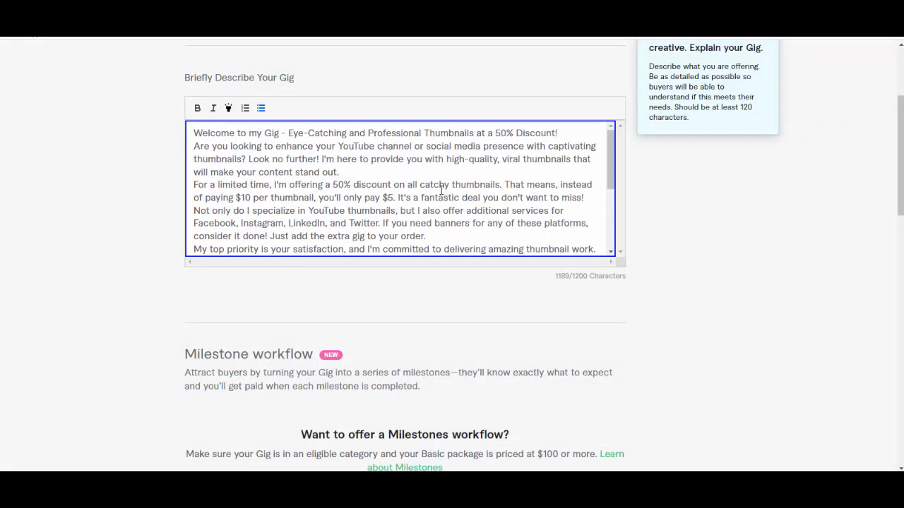
{"action": "scroll", "coordinate": [696, 299], "scroll_direction": "down", "scroll_amount": 10}
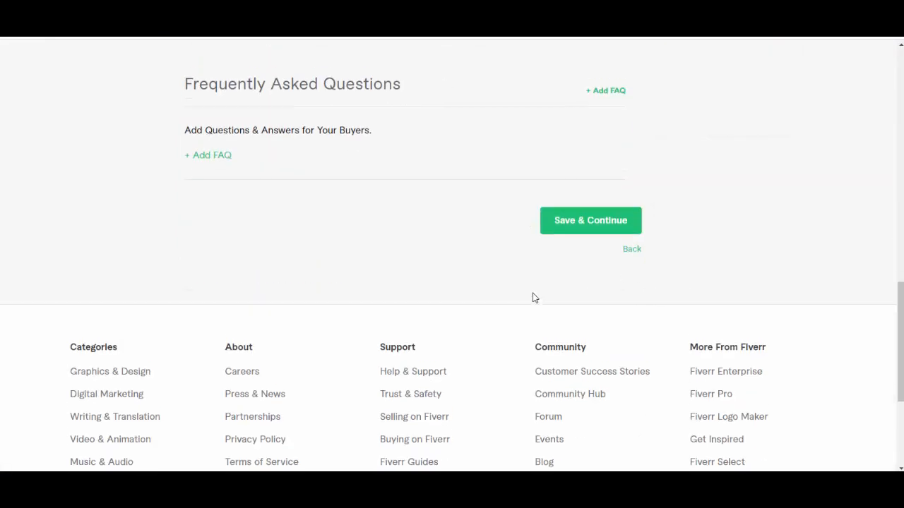
{"action": "scroll", "coordinate": [303, 343], "scroll_direction": "up", "scroll_amount": 4}
{"action": "scroll", "coordinate": [454, 322], "scroll_direction": "down", "scroll_amount": 4}
{"action": "scroll", "coordinate": [515, 246], "scroll_direction": "up", "scroll_amount": 3}
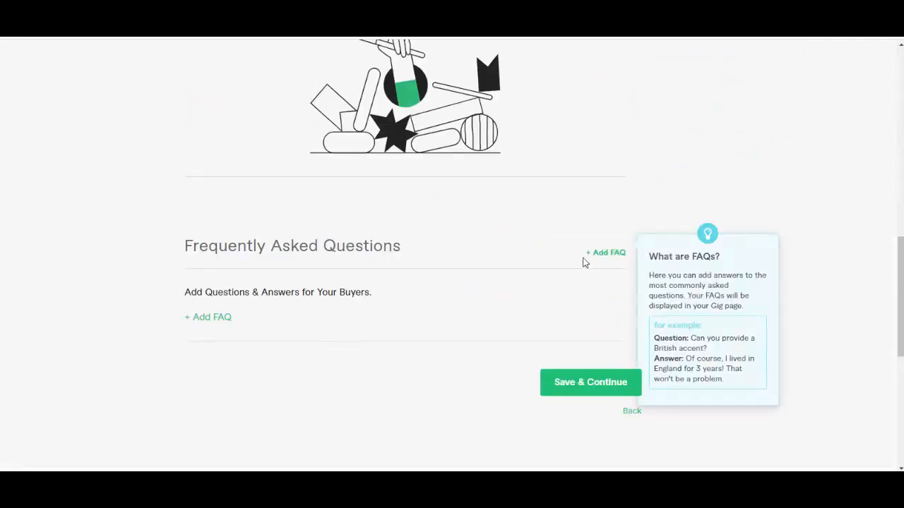
{"action": "left_click", "coordinate": [605, 253]}
{"action": "left_click", "coordinate": [313, 329]}
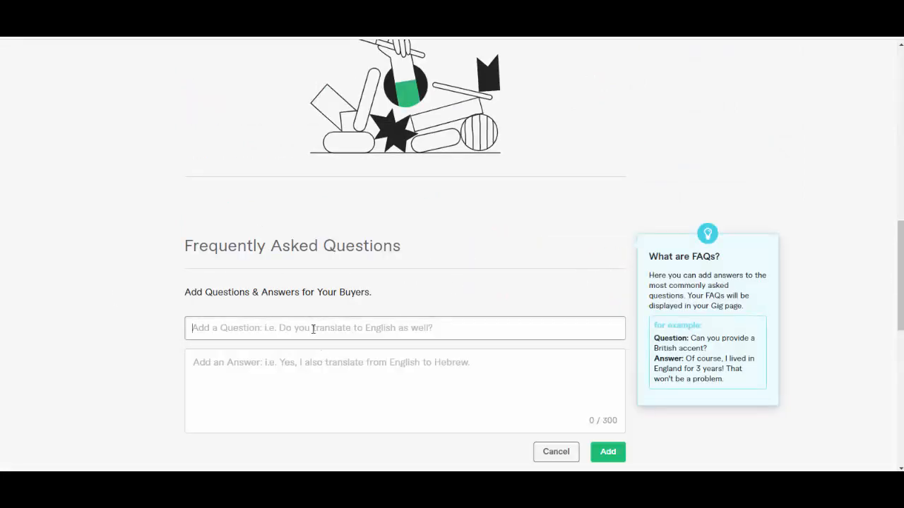
{"action": "type", "text": "Ann"}
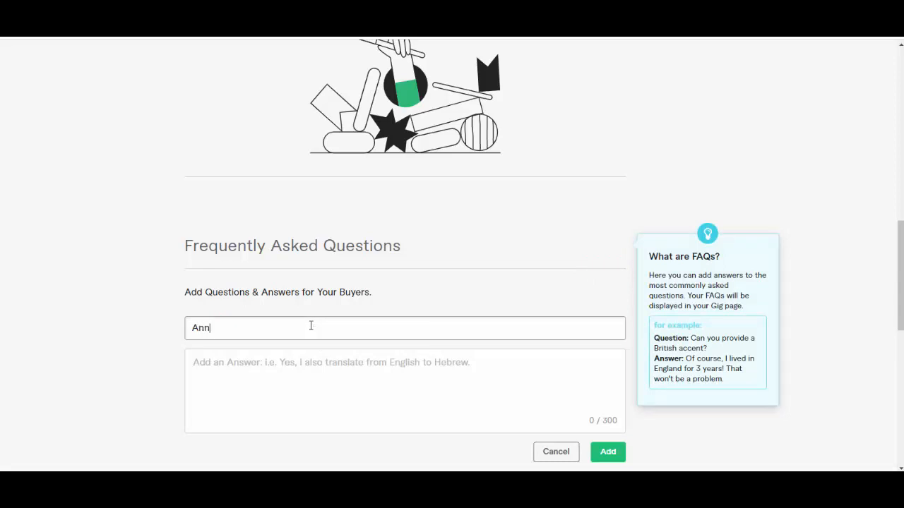
{"action": "key", "text": "BackSpace"}
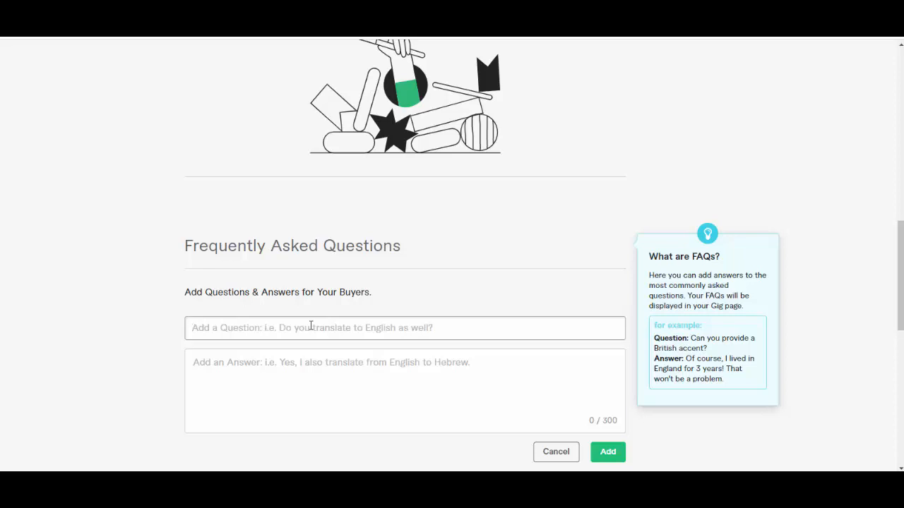
{"action": "type", "text": "c"}
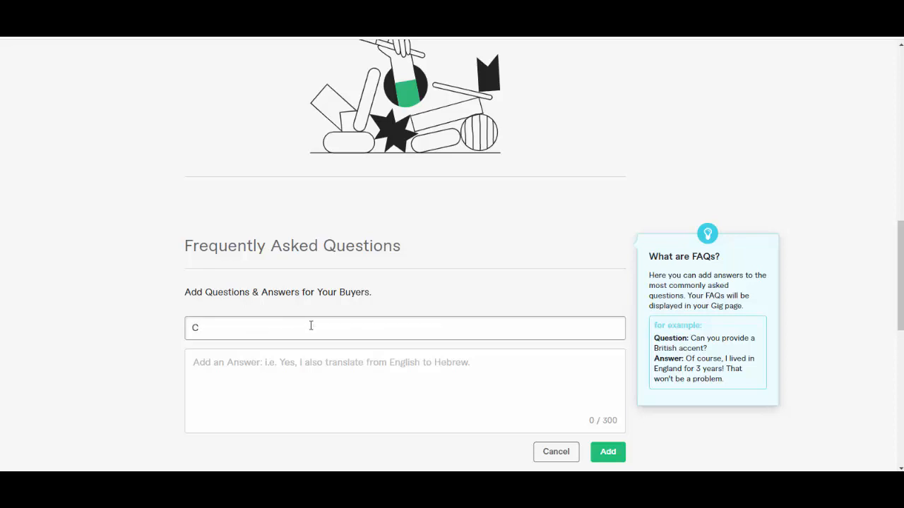
{"action": "key", "text": "BackSpace"}
Step: Begin the FAQ question with the words "please any thing You Must"
{"action": "type", "text": "please anny Color You"}
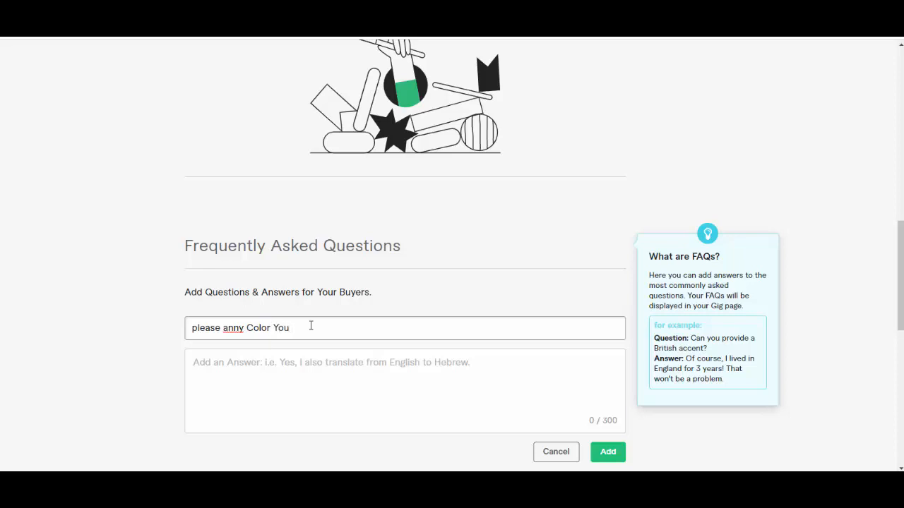
{"action": "type", "text": "Wand"}
{"action": "key", "text": "BackSpace"}
{"action": "key", "text": "BackSpace"}
{"action": "key", "text": "BackSpace"}
{"action": "key", "text": "BackSpace"}
{"action": "key", "text": "BackSpace"}
{"action": "key", "text": "BackSpace"}
{"action": "key", "text": "BackSpace"}
{"action": "key", "text": "BackSpace"}
{"action": "key", "text": "BackSpace"}
{"action": "key", "text": "BackSpace"}
{"action": "key", "text": "BackSpace"}
{"action": "key", "text": "BackSpace"}
{"action": "key", "text": "BackSpace"}
{"action": "type", "text": "Must"}
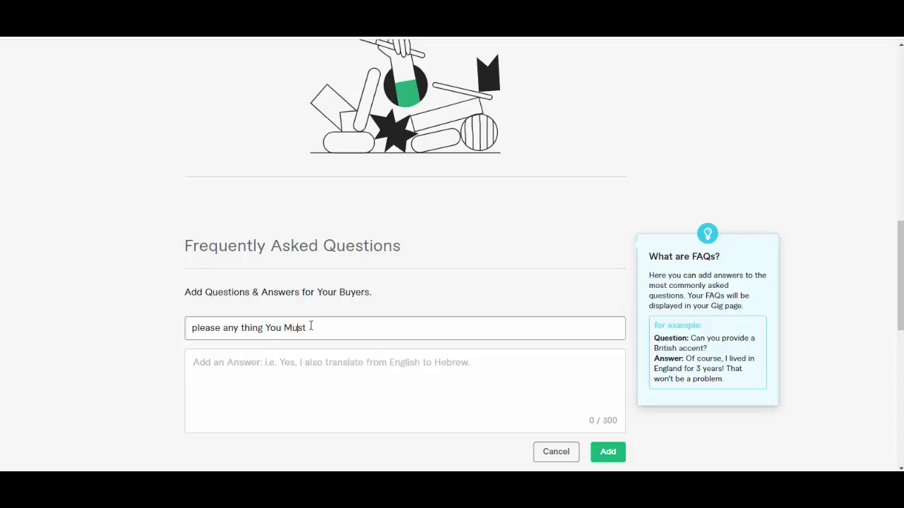
{"action": "type", "text": "Want in Th"}
{"action": "type", "text": "is "}
{"action": "type", "text": "his"}
{"action": "type", "text": " Thi"}
{"action": "type", "text": "mnail"}
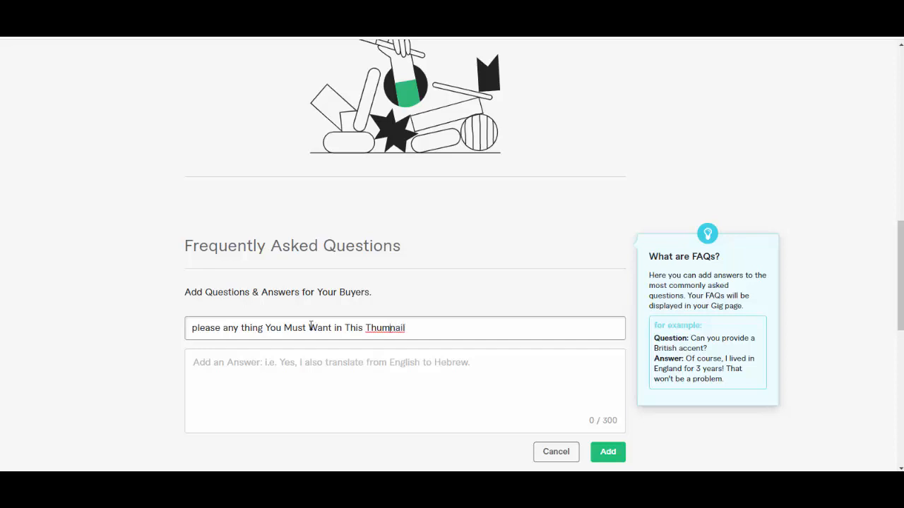
Step: Complete the FAQ question with "Want in This Thumbnail", using the spelling suggestion to correct the last word
{"action": "right_click", "coordinate": [381, 329]}
{"action": "left_click", "coordinate": [372, 356]}
Step: Review the gig description from its welcome line to the services list, and the FAQ question below it
{"action": "scroll", "coordinate": [522, 275], "scroll_direction": "up", "scroll_amount": 15}
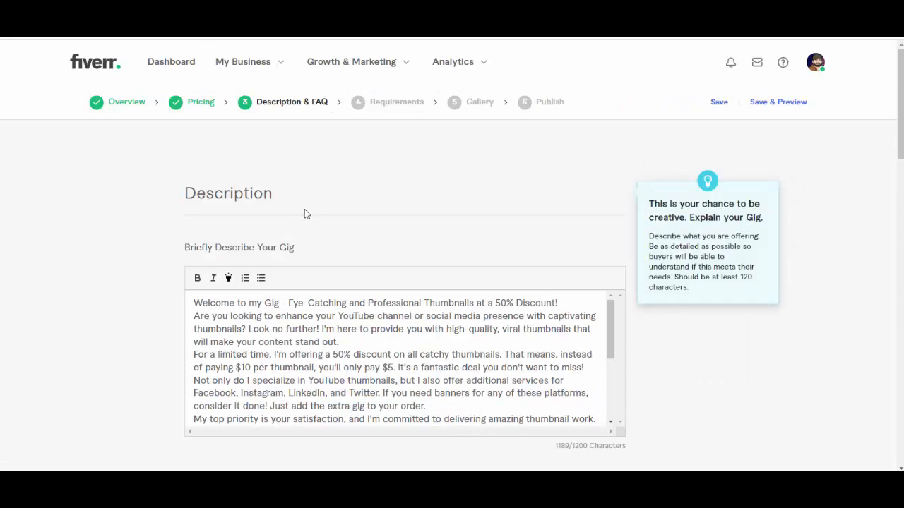
{"action": "scroll", "coordinate": [375, 191], "scroll_direction": "down", "scroll_amount": 5}
{"action": "scroll", "coordinate": [424, 240], "scroll_direction": "up", "scroll_amount": 3}
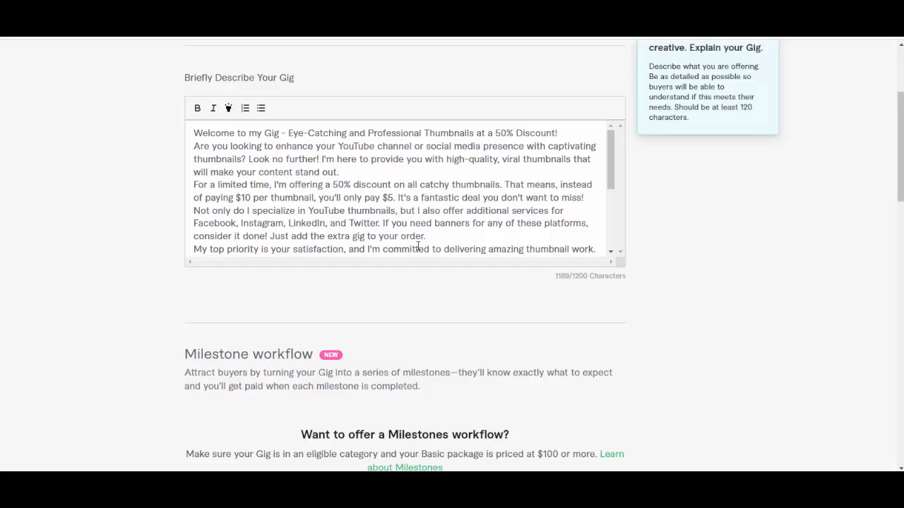
{"action": "scroll", "coordinate": [533, 235], "scroll_direction": "down", "scroll_amount": 5}
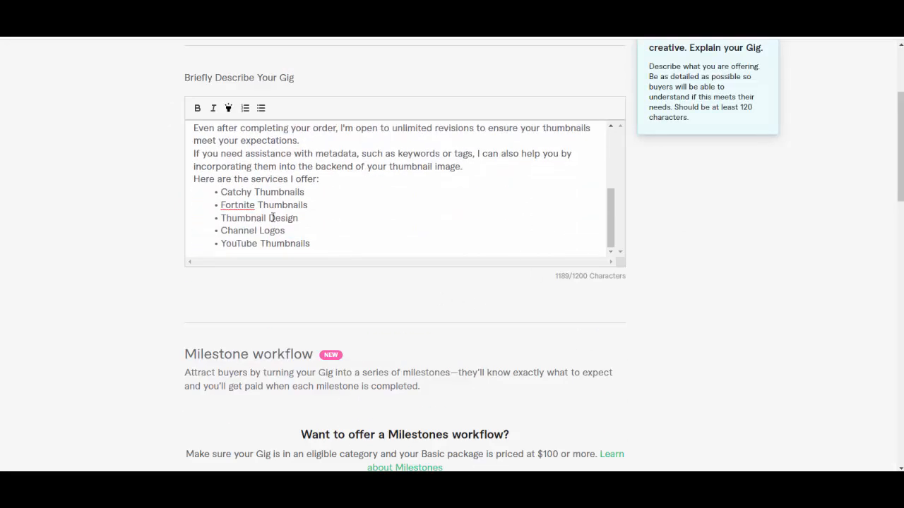
{"action": "scroll", "coordinate": [615, 299], "scroll_direction": "down", "scroll_amount": 10}
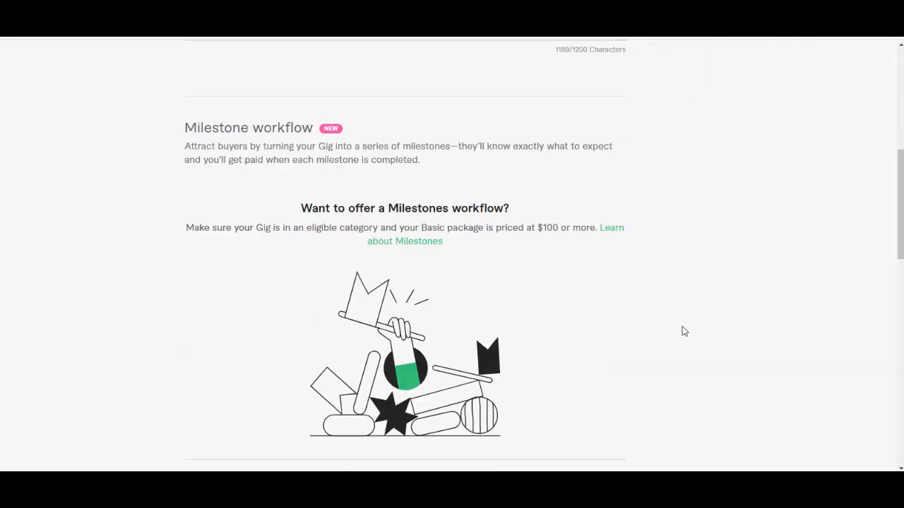
{"action": "scroll", "coordinate": [375, 302], "scroll_direction": "down", "scroll_amount": 3}
{"action": "scroll", "coordinate": [370, 299], "scroll_direction": "up", "scroll_amount": 4}
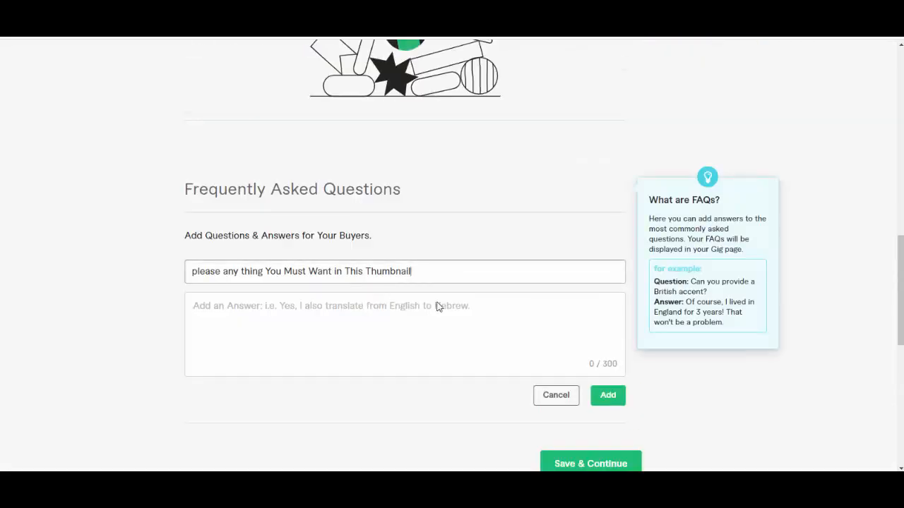
Step: Capitalize the first word of the FAQ question to "Please" and try to save and continue
{"action": "left_click", "coordinate": [386, 334]}
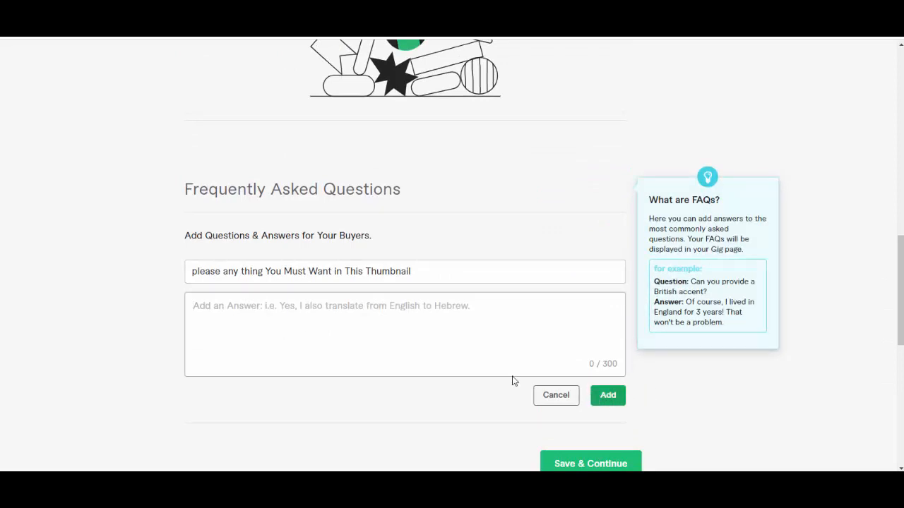
{"action": "left_click", "coordinate": [196, 273]}
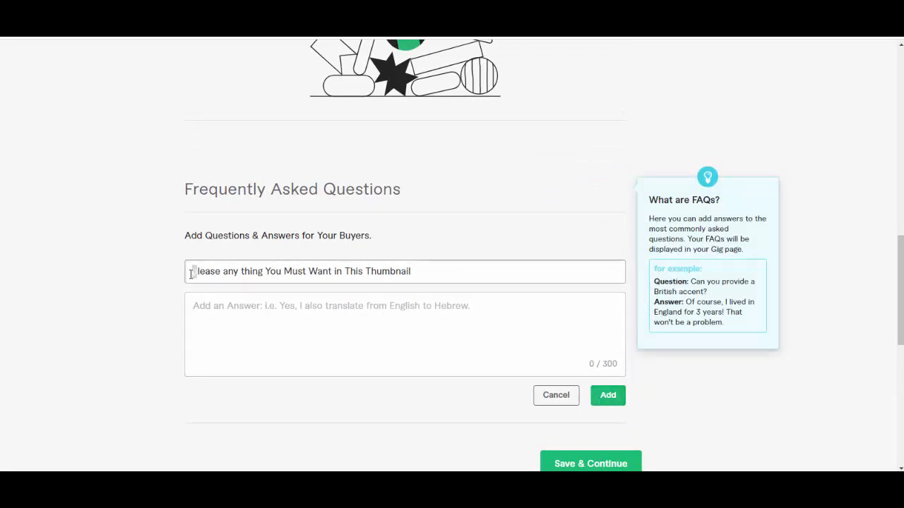
{"action": "type", "text": "P"}
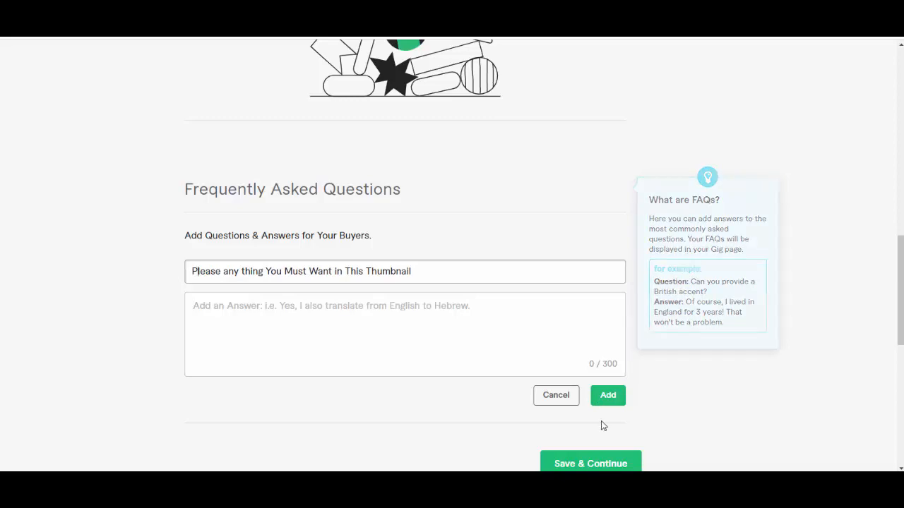
{"action": "scroll", "coordinate": [601, 424], "scroll_direction": "down", "scroll_amount": 3}
{"action": "left_click", "coordinate": [563, 300]}
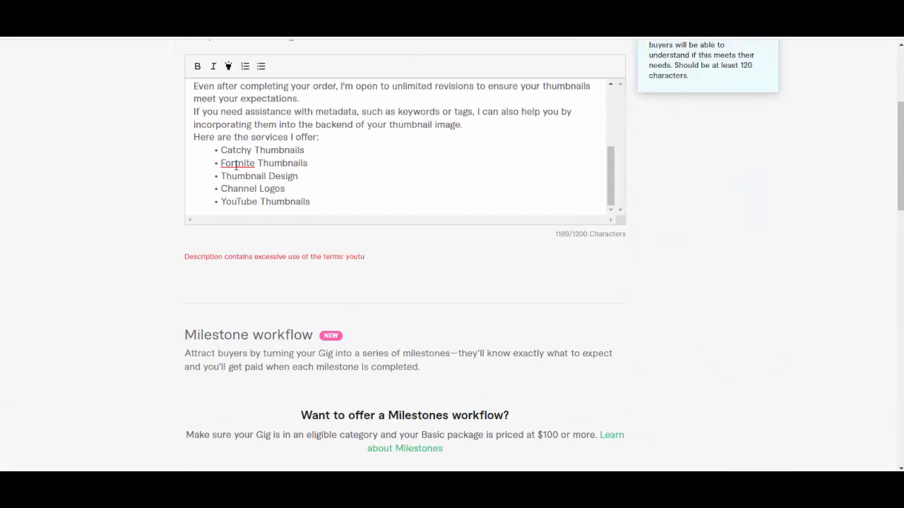
Step: Delete the "Fortnite Thumbnails" item and its leftover empty line from the services list in the description
{"action": "right_click", "coordinate": [238, 164]}
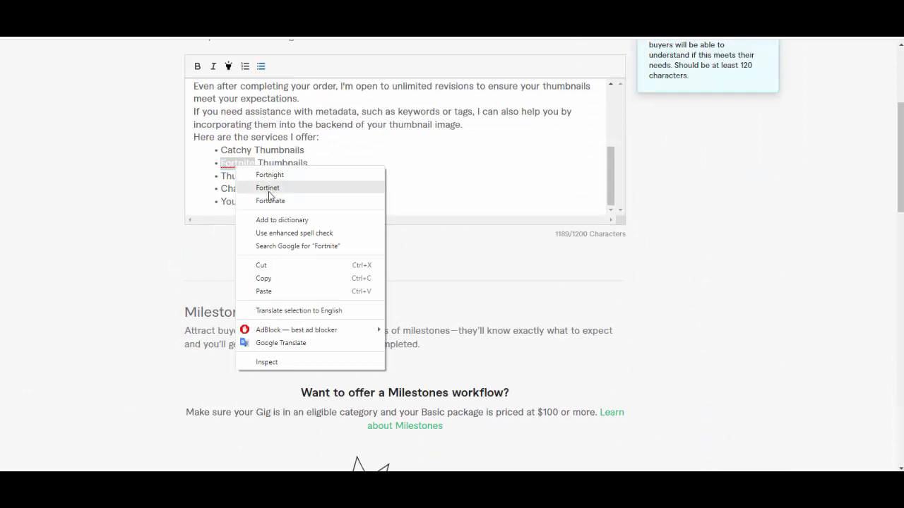
{"action": "left_click", "coordinate": [340, 223]}
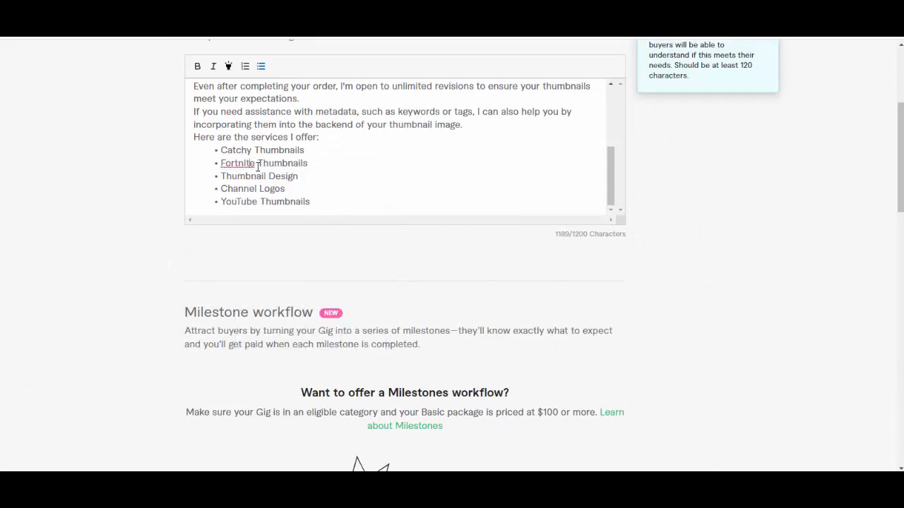
{"action": "left_click_drag", "start_coordinate": [308, 164], "coordinate": [215, 165]}
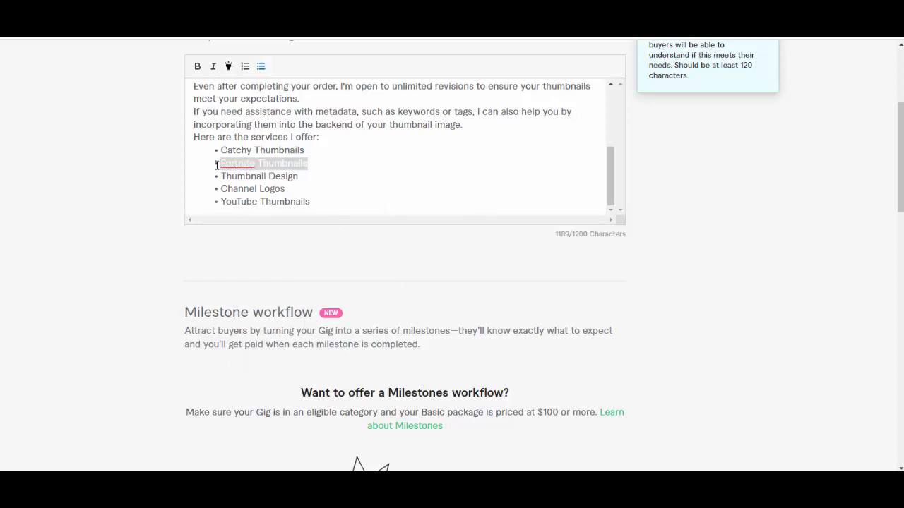
{"action": "key", "text": "BackSpace"}
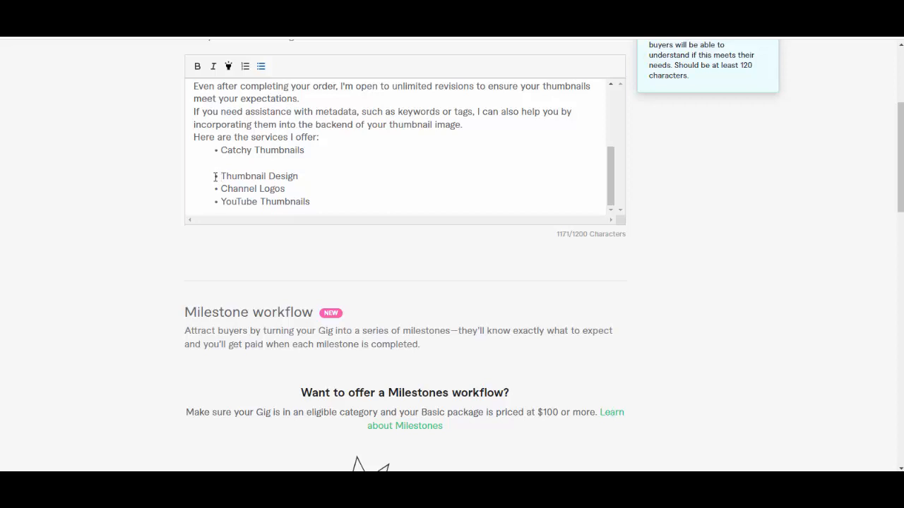
{"action": "left_click", "coordinate": [215, 177]}
{"action": "key", "text": "BackSpace"}
{"action": "key", "text": "BackSpace"}
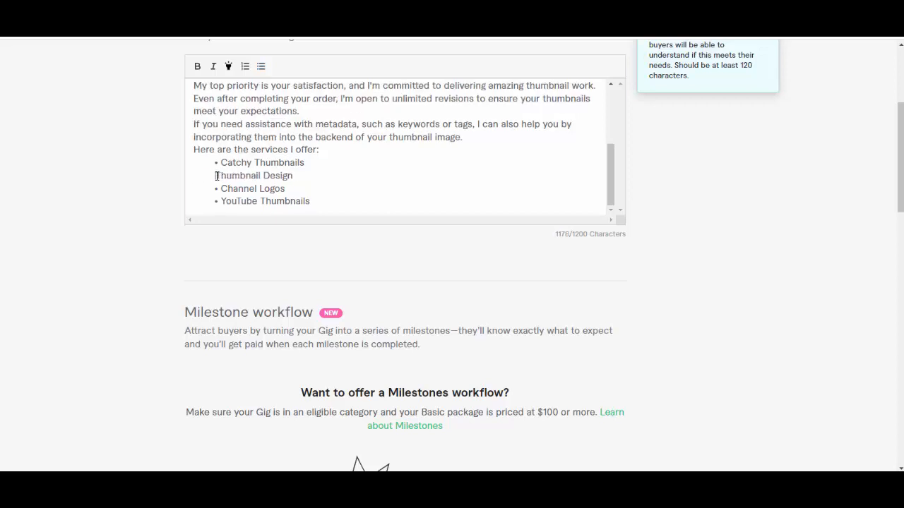
Step: Try again to save the shortened description and continue to the next gig section
{"action": "scroll", "coordinate": [472, 269], "scroll_direction": "down", "scroll_amount": 10}
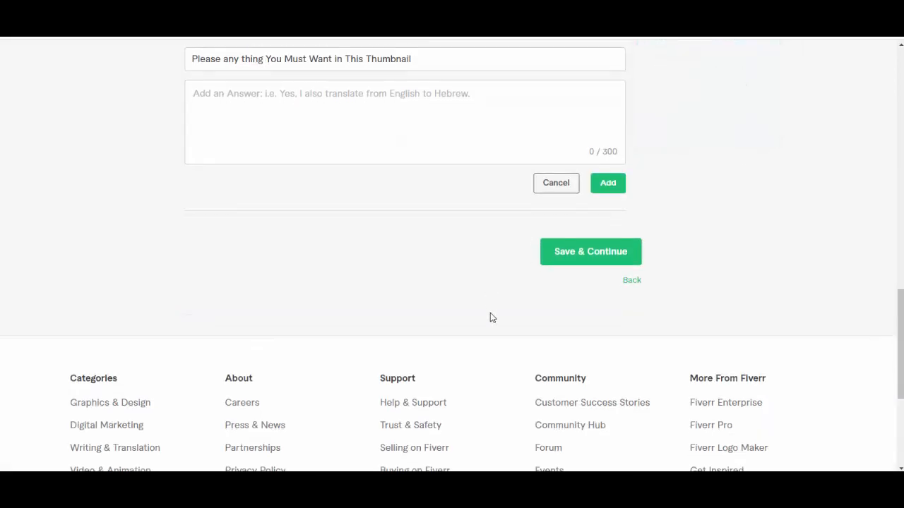
{"action": "scroll", "coordinate": [492, 318], "scroll_direction": "down", "scroll_amount": 3}
{"action": "scroll", "coordinate": [544, 262], "scroll_direction": "up", "scroll_amount": 4}
{"action": "left_click", "coordinate": [598, 313]}
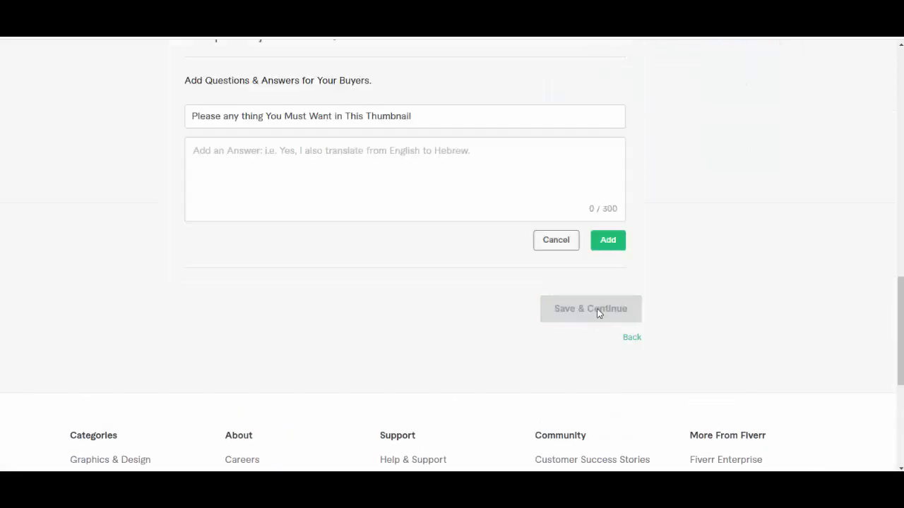
Step: Check the gig description's paragraphs and services list for excessive use of the term "youtu"
{"action": "scroll", "coordinate": [595, 316], "scroll_direction": "up", "scroll_amount": 16}
{"action": "scroll", "coordinate": [490, 179], "scroll_direction": "down", "scroll_amount": 9}
{"action": "scroll", "coordinate": [486, 187], "scroll_direction": "up", "scroll_amount": 9}
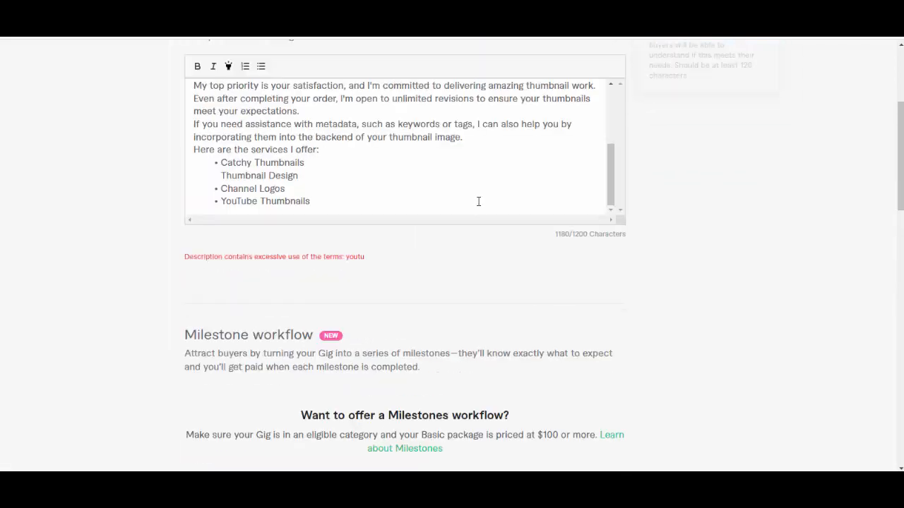
{"action": "right_click", "coordinate": [320, 259]}
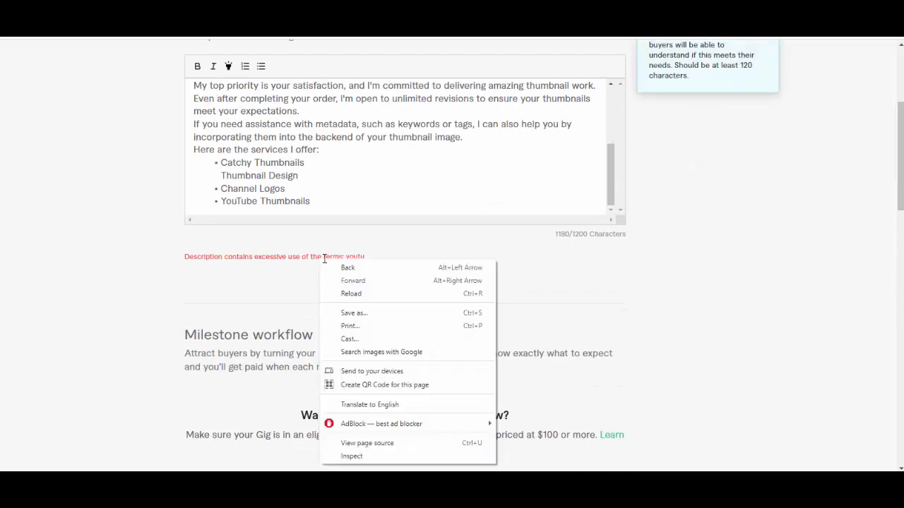
{"action": "left_click", "coordinate": [269, 264]}
{"action": "scroll", "coordinate": [577, 145], "scroll_direction": "down", "scroll_amount": 2}
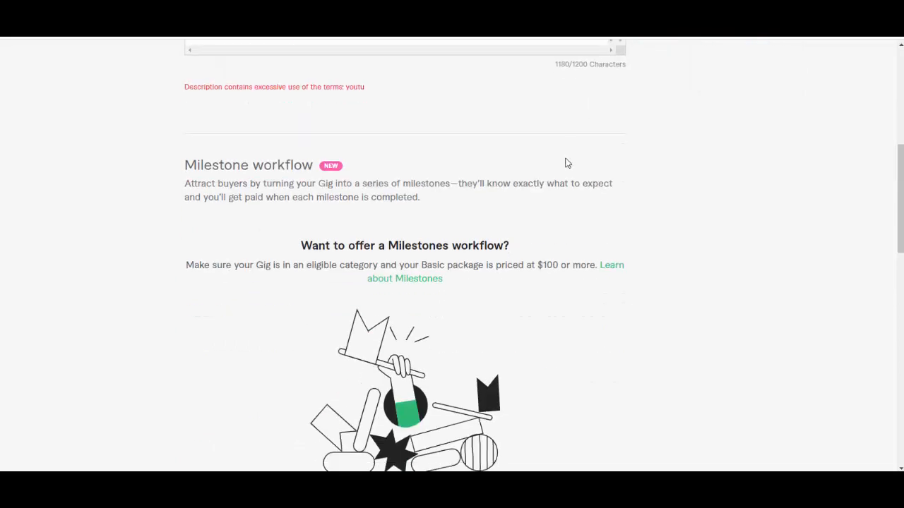
{"action": "scroll", "coordinate": [565, 164], "scroll_direction": "up", "scroll_amount": 6}
{"action": "scroll", "coordinate": [406, 321], "scroll_direction": "up", "scroll_amount": 3}
{"action": "scroll", "coordinate": [405, 312], "scroll_direction": "down", "scroll_amount": 5}
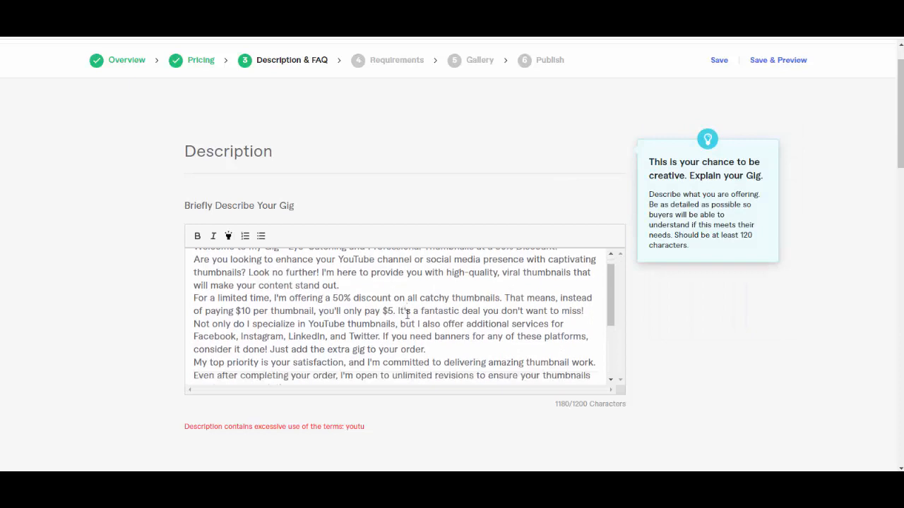
{"action": "scroll", "coordinate": [407, 310], "scroll_direction": "down", "scroll_amount": 3}
{"action": "scroll", "coordinate": [360, 220], "scroll_direction": "up", "scroll_amount": 3}
{"action": "scroll", "coordinate": [360, 220], "scroll_direction": "down", "scroll_amount": 2}
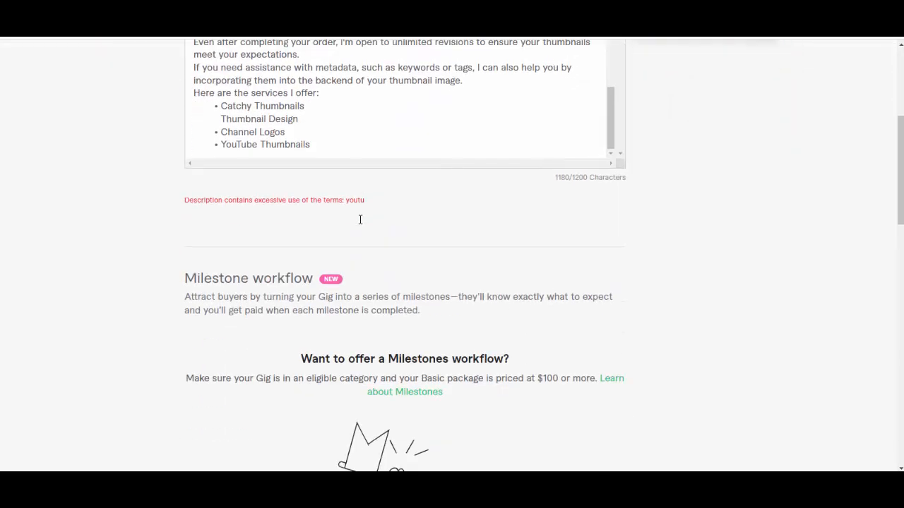
{"action": "scroll", "coordinate": [361, 219], "scroll_direction": "down", "scroll_amount": 1}
{"action": "scroll", "coordinate": [399, 134], "scroll_direction": "up", "scroll_amount": 8}
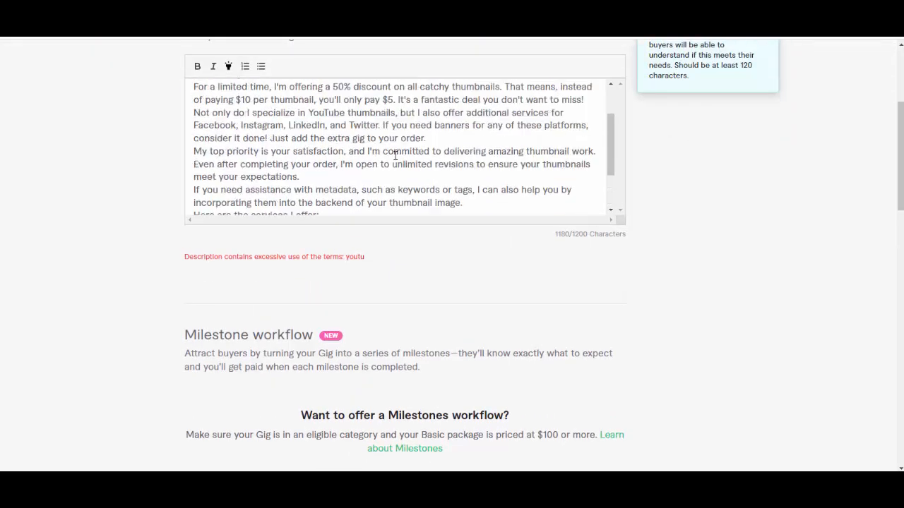
{"action": "scroll", "coordinate": [395, 156], "scroll_direction": "down", "scroll_amount": 4}
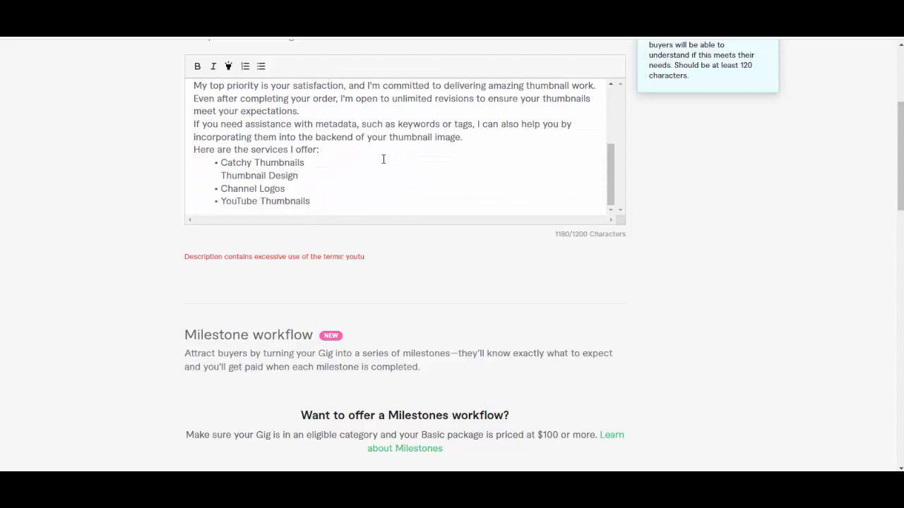
{"action": "scroll", "coordinate": [383, 159], "scroll_direction": "up", "scroll_amount": 4}
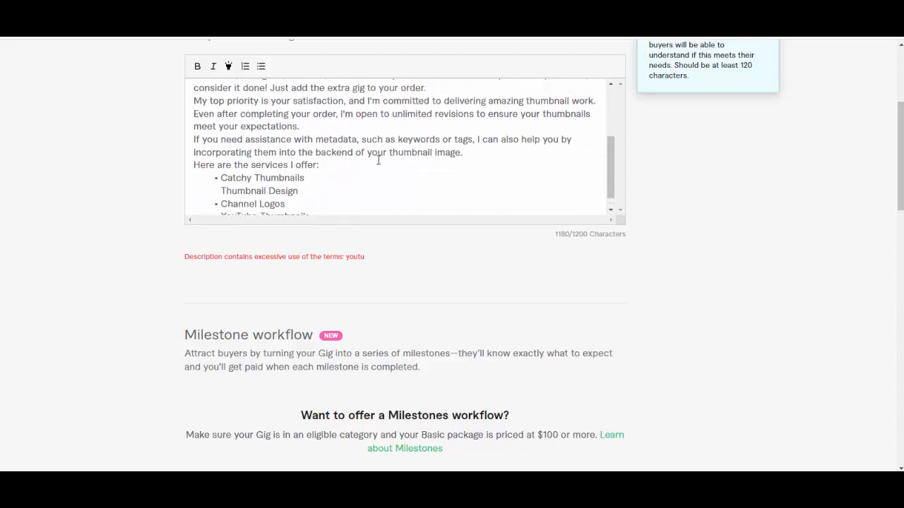
Step: Delete the description text from "For a limited time" through "Here are the services I offer:", keeping the introduction and services list
{"action": "left_click", "coordinate": [193, 143]}
{"action": "left_click_drag", "start_coordinate": [194, 143], "coordinate": [455, 147]}
{"action": "key", "text": "BackSpace"}
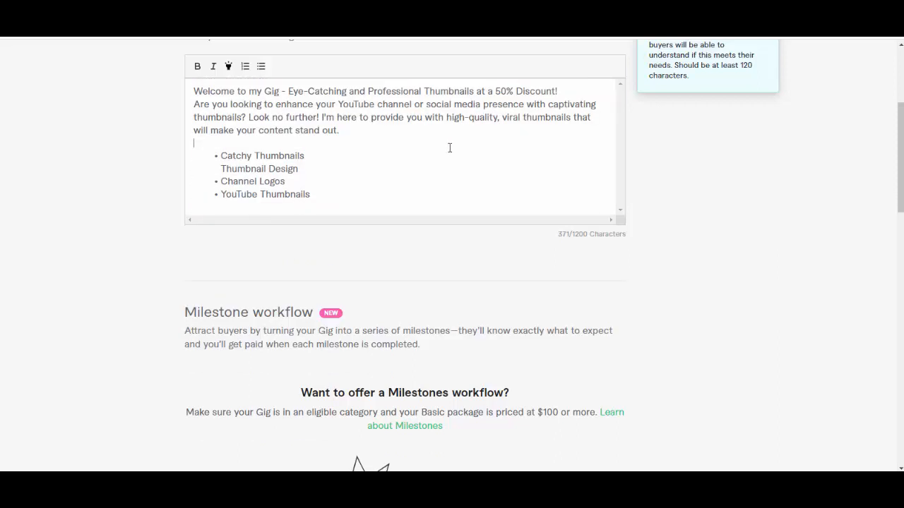
Step: Switch to ChatGPT and copy the generated gig text from the "Catchy Thumbnails" list item through the closing thank-you line
{"action": "scroll", "coordinate": [433, 137], "scroll_direction": "down", "scroll_amount": 3}
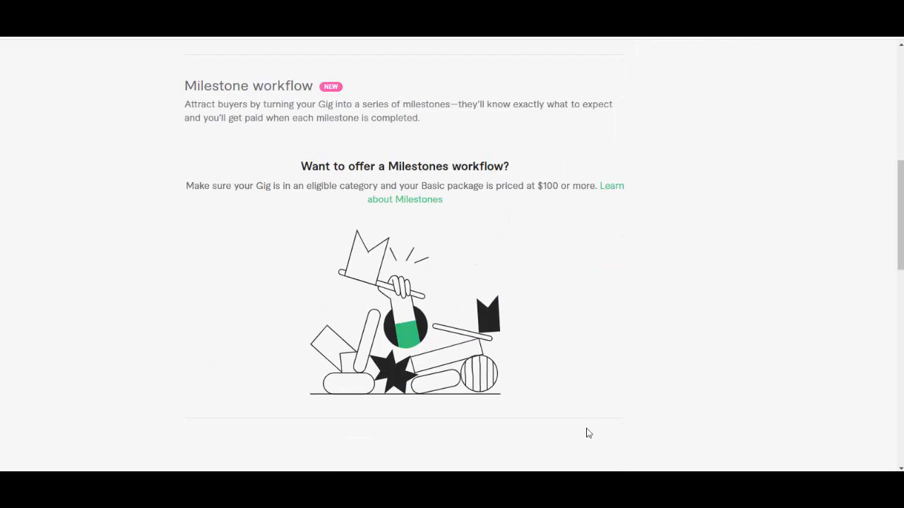
{"action": "key", "text": "ctrl+Tab"}
{"action": "scroll", "coordinate": [375, 202], "scroll_direction": "up", "scroll_amount": 5}
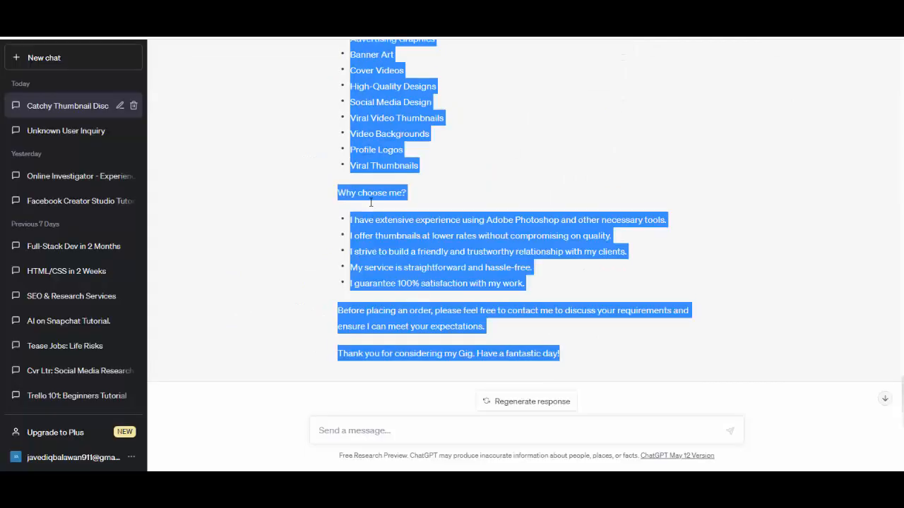
{"action": "left_click", "coordinate": [458, 142]}
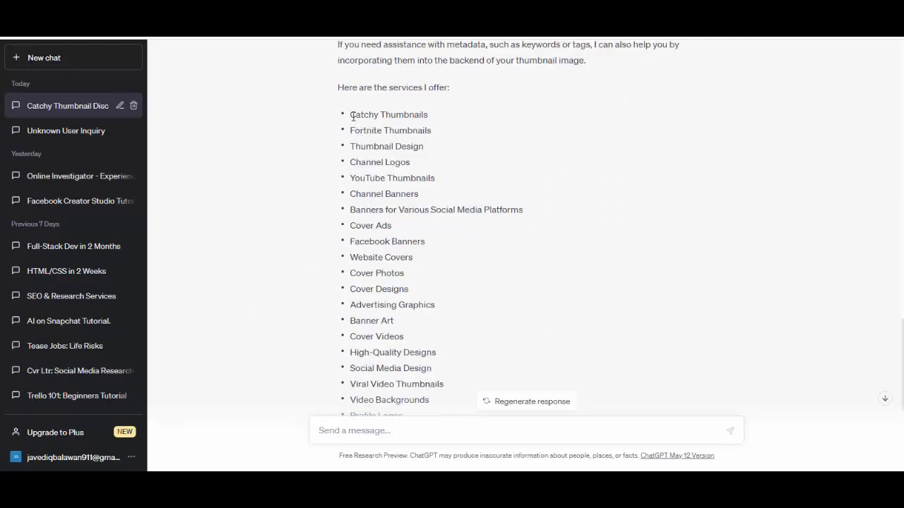
{"action": "left_click_drag", "start_coordinate": [342, 117], "coordinate": [563, 467]}
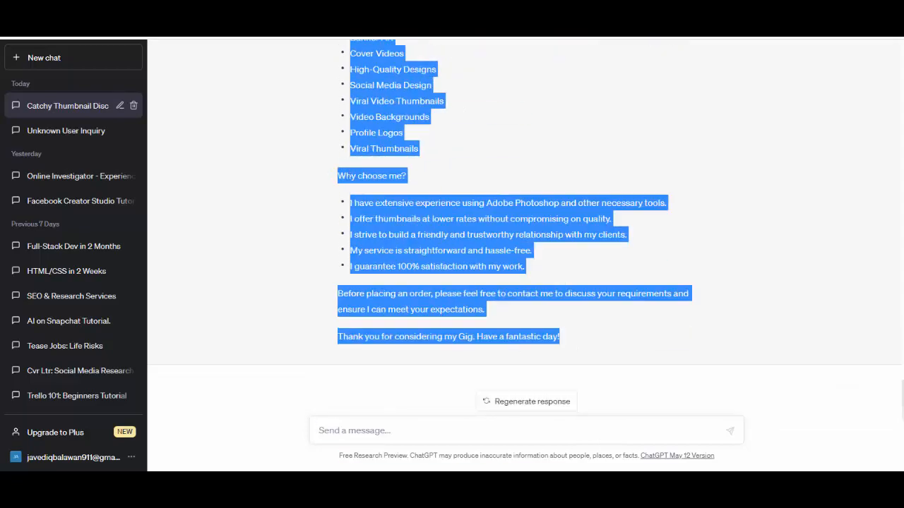
Step: Switch back to the Fiverr gig and replace the description's services list with the copied ChatGPT text
{"action": "key", "text": "ctrl+Tab"}
{"action": "key", "text": "ctrl+Tab"}
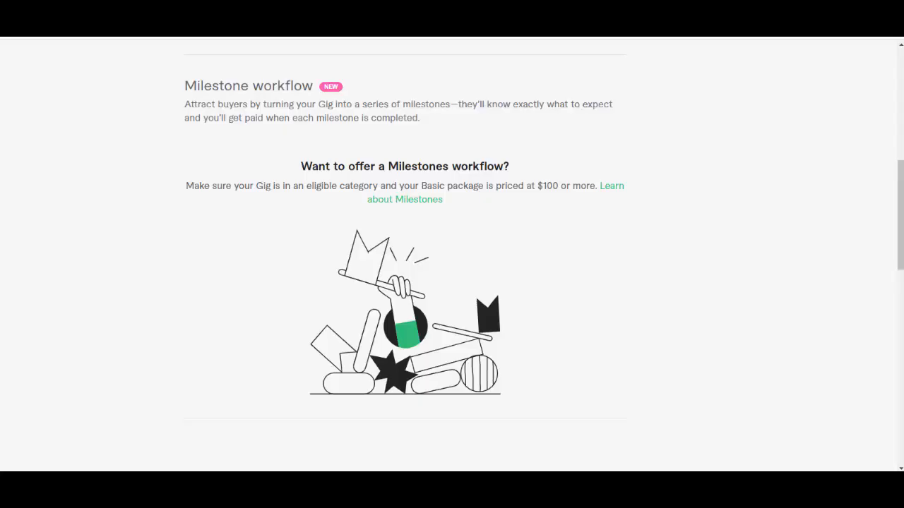
{"action": "scroll", "coordinate": [300, 231], "scroll_direction": "up", "scroll_amount": 5}
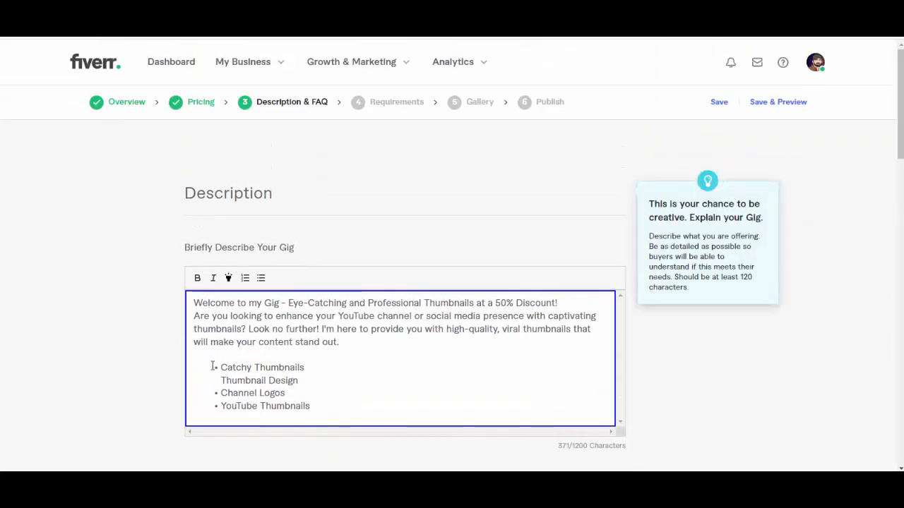
{"action": "left_click_drag", "start_coordinate": [212, 367], "coordinate": [338, 418]}
{"action": "key", "text": "ctrl+v"}
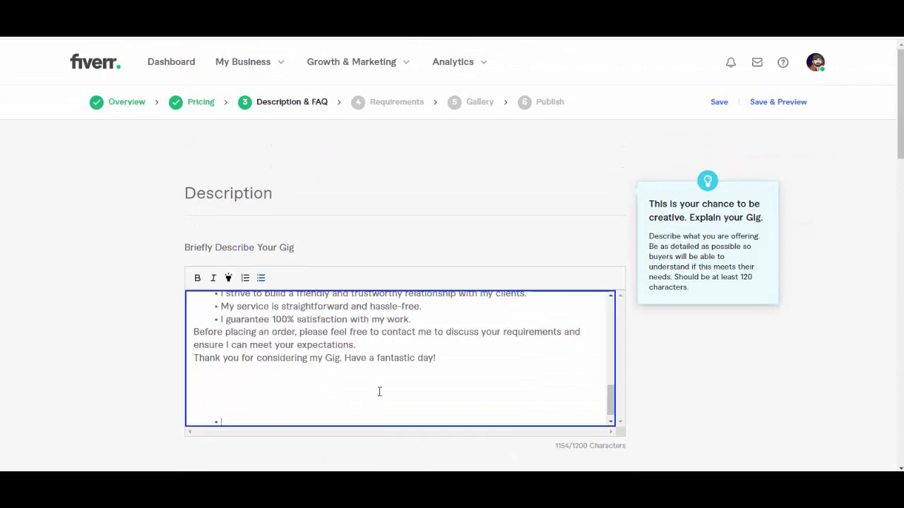
Step: Delete "Fortnite Thumbnails" from the description's services list and save the Description & FAQ section to continue
{"action": "scroll", "coordinate": [380, 375], "scroll_direction": "up", "scroll_amount": 8}
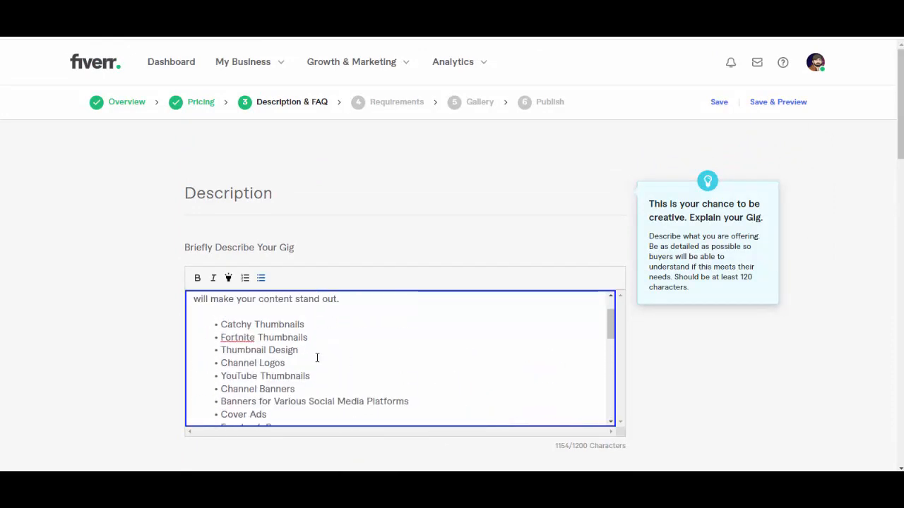
{"action": "left_click_drag", "start_coordinate": [314, 339], "coordinate": [212, 339]}
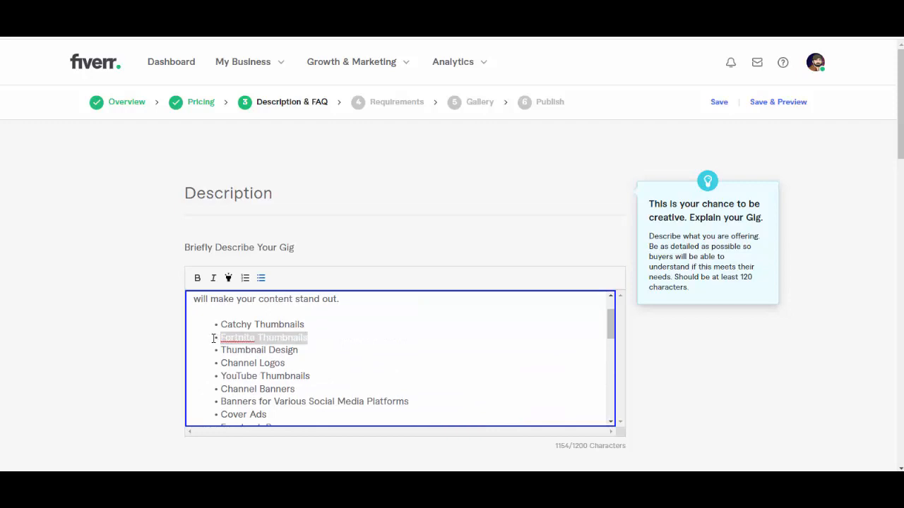
{"action": "key", "text": "BackSpace"}
{"action": "scroll", "coordinate": [478, 370], "scroll_direction": "down", "scroll_amount": 15}
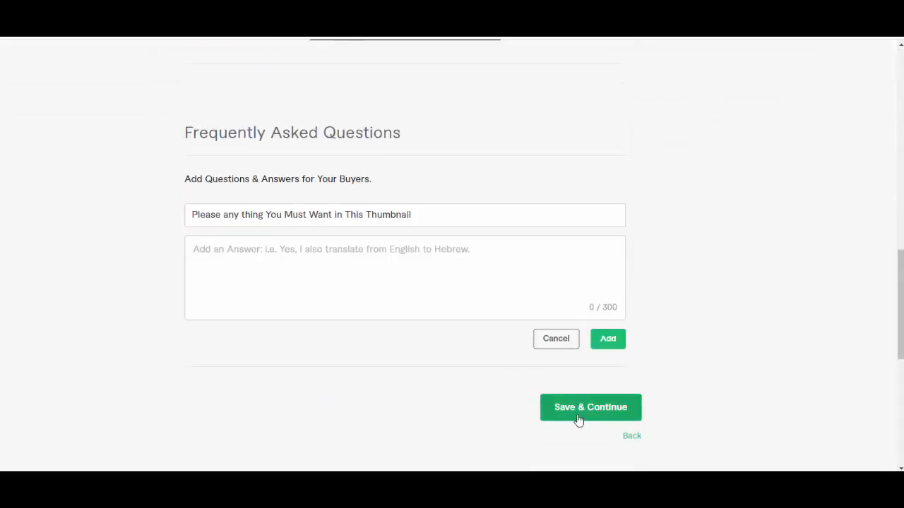
{"action": "left_click", "coordinate": [578, 417]}
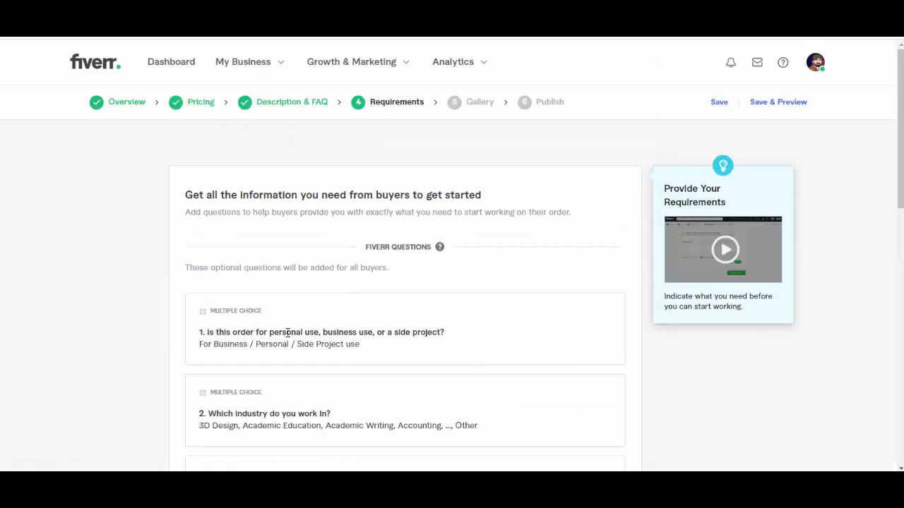
Step: Review Fiverr's standard buyer questions and try to save the Requirements section without adding a custom question
{"action": "scroll", "coordinate": [293, 335], "scroll_direction": "down", "scroll_amount": 3}
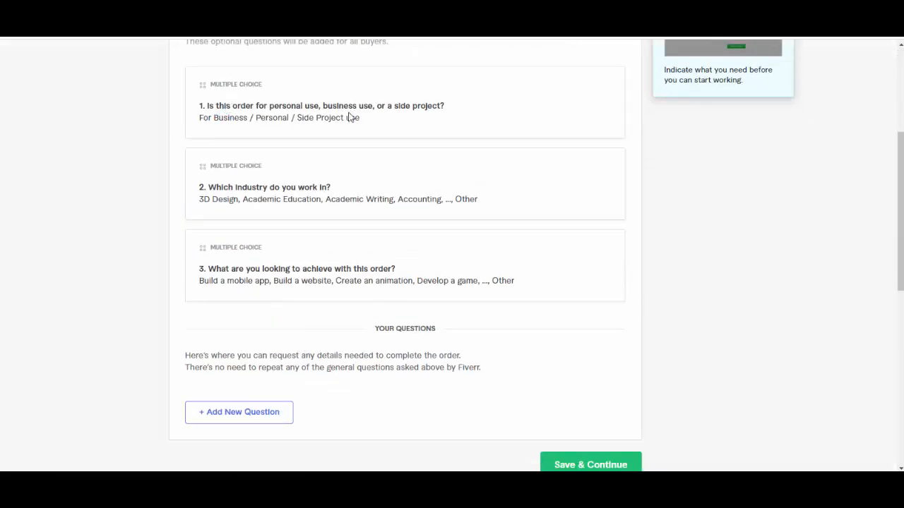
{"action": "left_click_drag", "start_coordinate": [413, 106], "coordinate": [455, 106]}
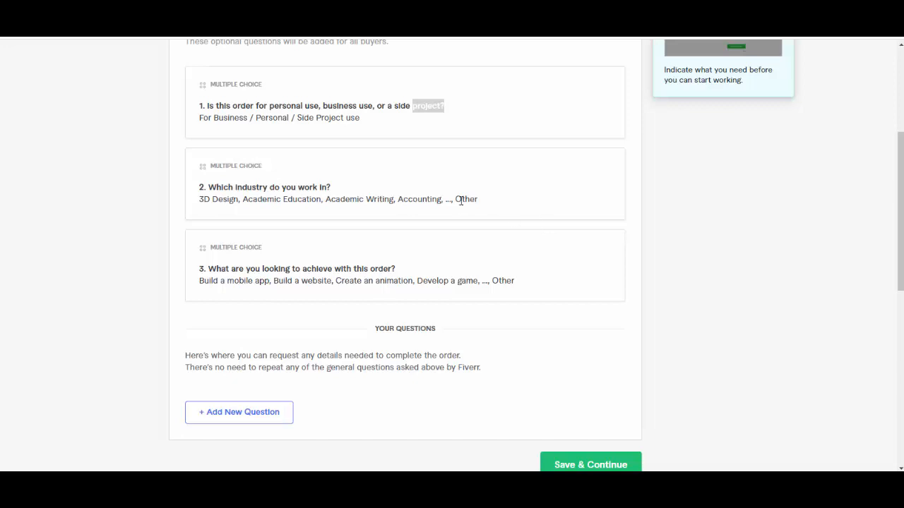
{"action": "scroll", "coordinate": [460, 200], "scroll_direction": "down", "scroll_amount": 2}
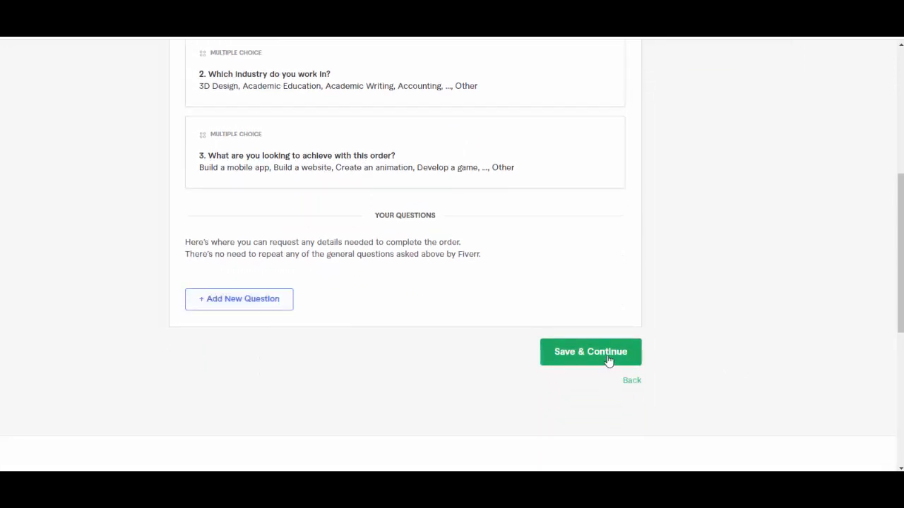
{"action": "left_click", "coordinate": [610, 355]}
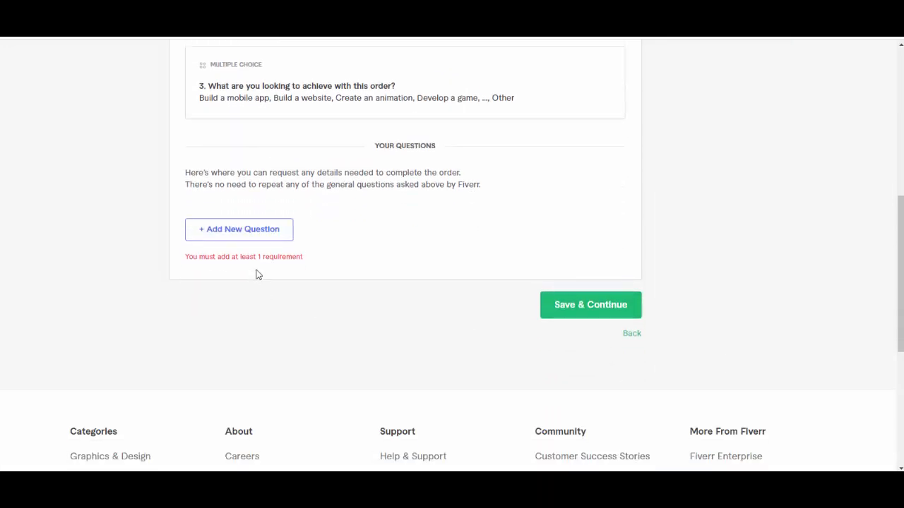
Step: Add the required free-text question "What are you looking to achieve with this order?", copied from Fiverr's third question, and save the requirements
{"action": "left_click", "coordinate": [249, 233]}
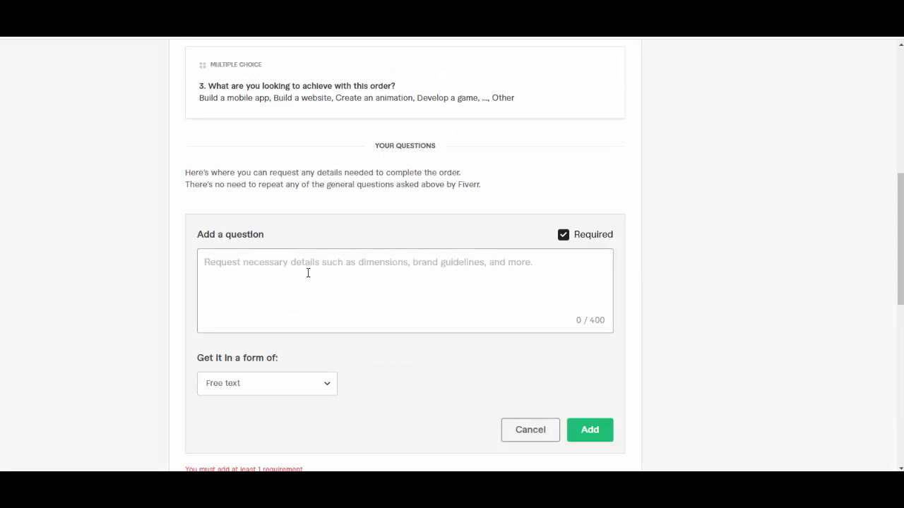
{"action": "scroll", "coordinate": [308, 273], "scroll_direction": "up", "scroll_amount": 3}
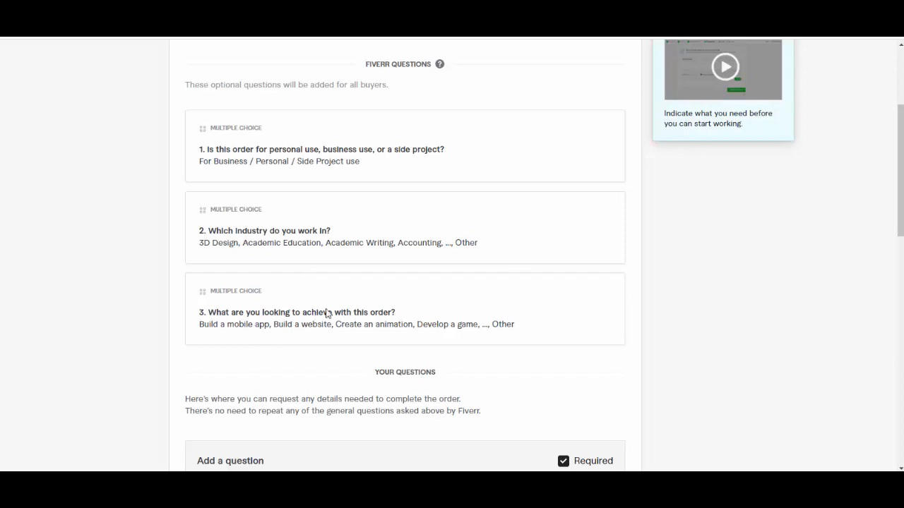
{"action": "left_click_drag", "start_coordinate": [397, 313], "coordinate": [210, 313]}
{"action": "key", "text": "ctrl+c"}
{"action": "scroll", "coordinate": [279, 308], "scroll_direction": "down", "scroll_amount": 4}
{"action": "left_click", "coordinate": [313, 238]}
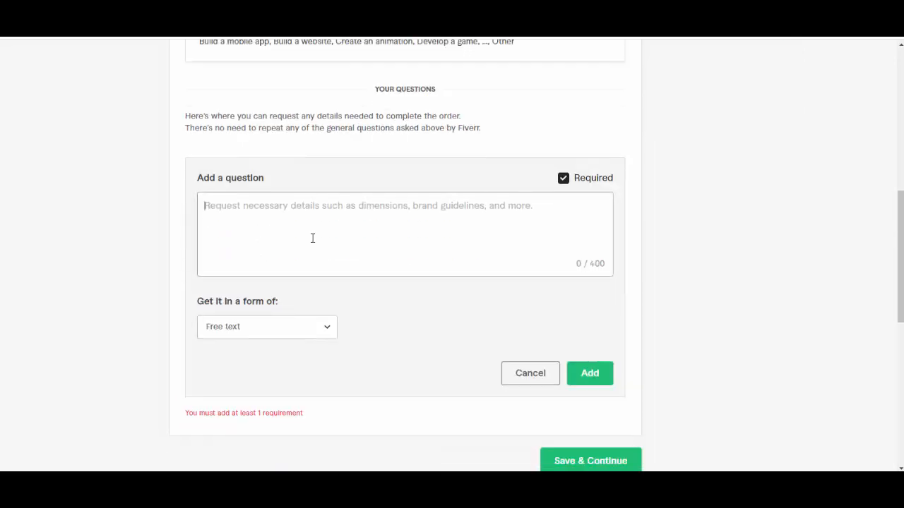
{"action": "key", "text": "ctrl+v"}
{"action": "left_click", "coordinate": [591, 375]}
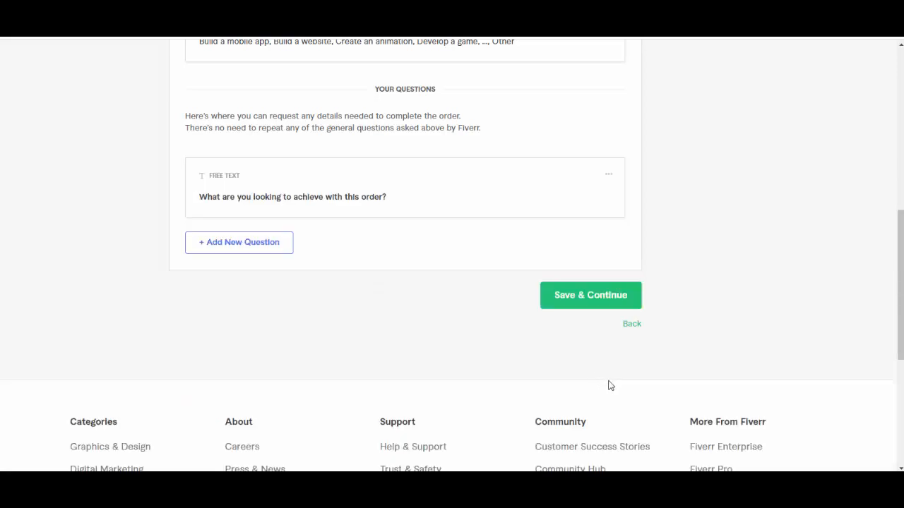
{"action": "left_click", "coordinate": [600, 300]}
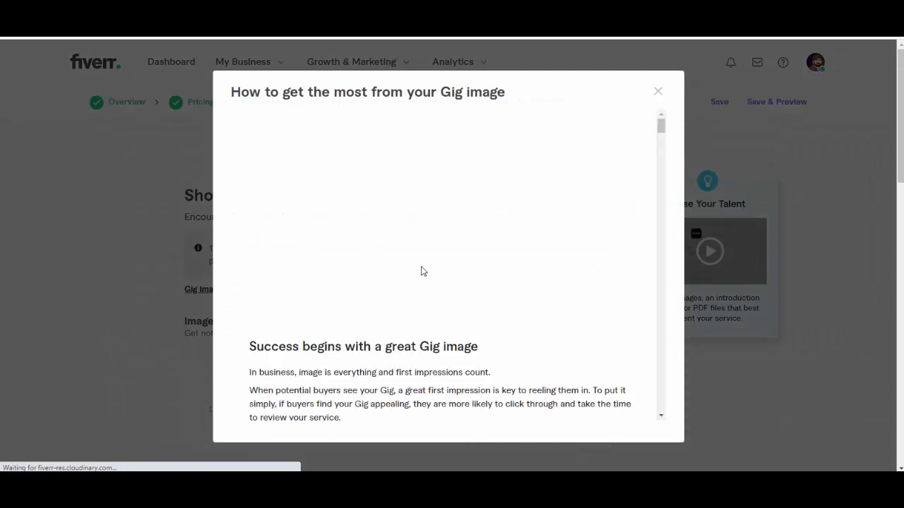
Step: Read through the Gig image guidelines, close them, and check the gallery's image and video upload areas
{"action": "scroll", "coordinate": [563, 164], "scroll_direction": "down", "scroll_amount": 4}
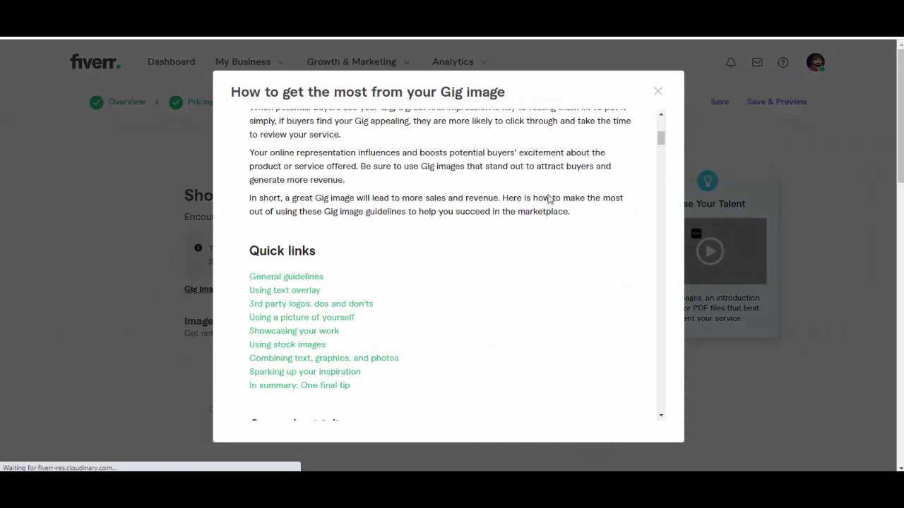
{"action": "scroll", "coordinate": [541, 205], "scroll_direction": "up", "scroll_amount": 4}
{"action": "scroll", "coordinate": [545, 226], "scroll_direction": "down", "scroll_amount": 5}
{"action": "scroll", "coordinate": [544, 227], "scroll_direction": "down", "scroll_amount": 15}
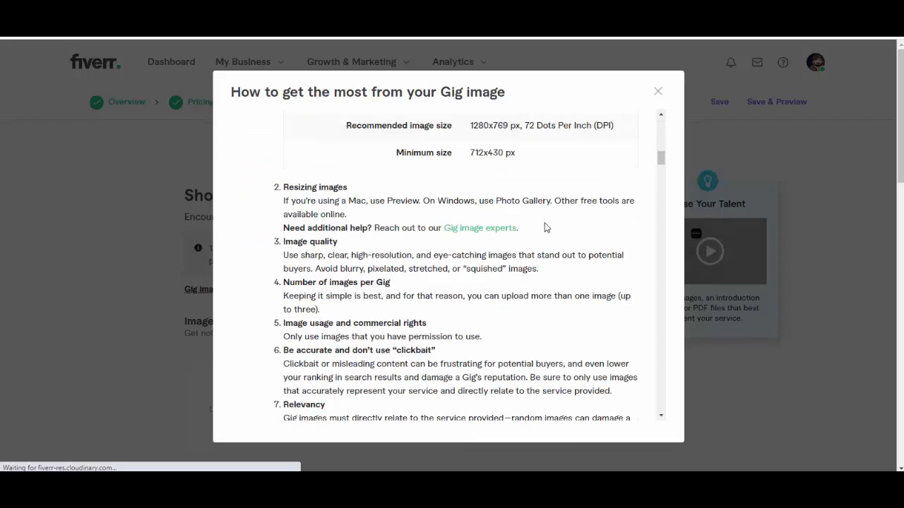
{"action": "scroll", "coordinate": [545, 228], "scroll_direction": "up", "scroll_amount": 4}
{"action": "scroll", "coordinate": [544, 227], "scroll_direction": "up", "scroll_amount": 12}
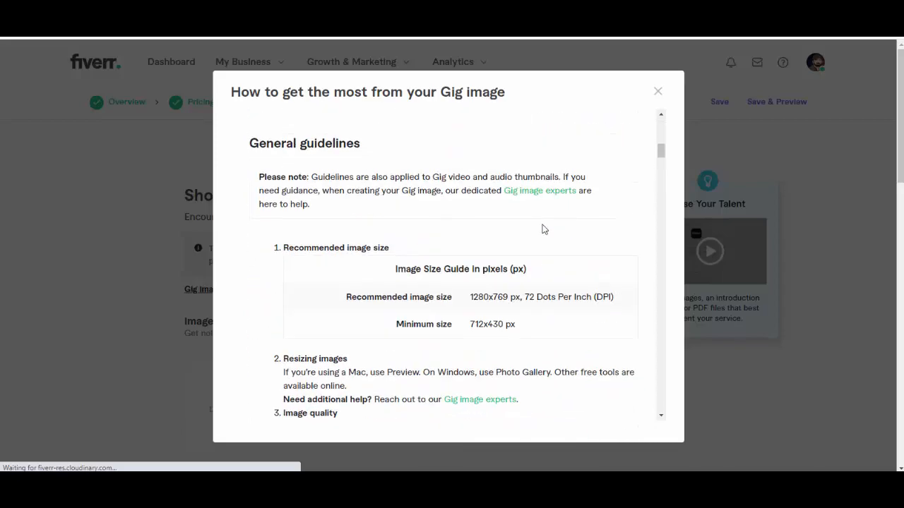
{"action": "scroll", "coordinate": [541, 230], "scroll_direction": "down", "scroll_amount": 20}
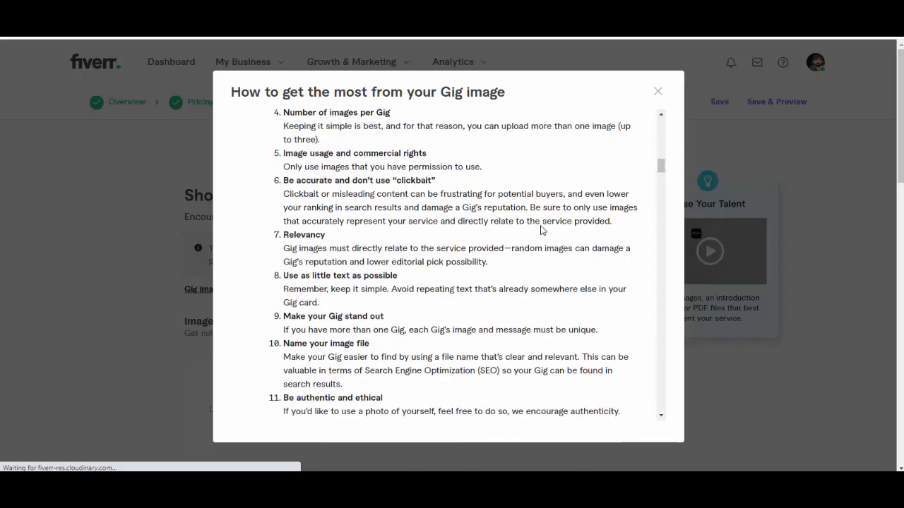
{"action": "scroll", "coordinate": [545, 225], "scroll_direction": "down", "scroll_amount": 15}
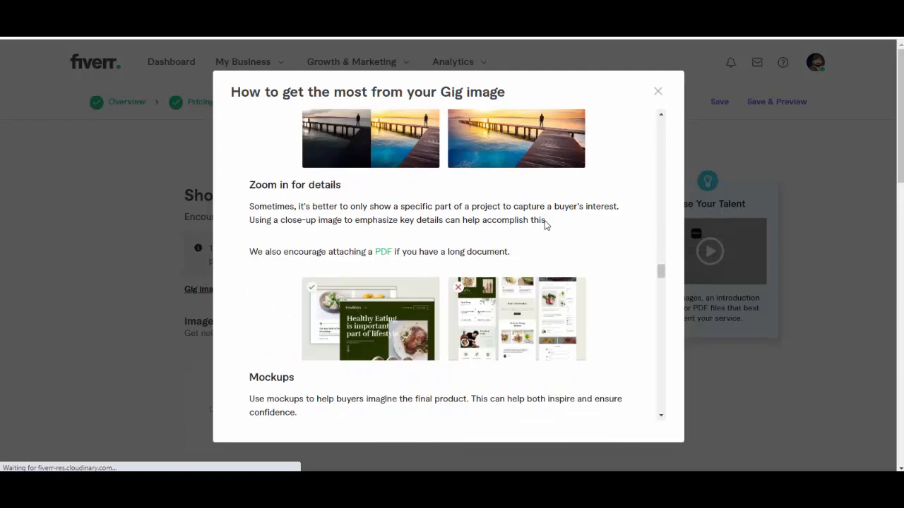
{"action": "left_click", "coordinate": [657, 92]}
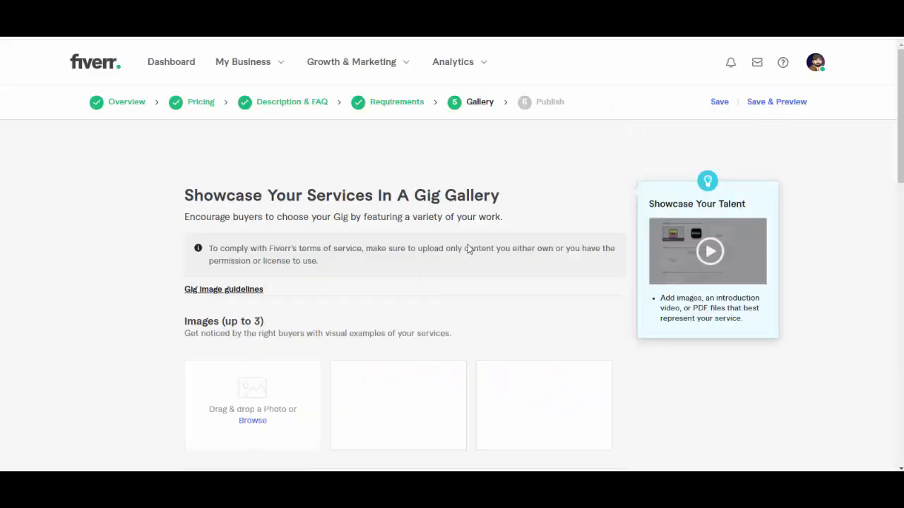
{"action": "scroll", "coordinate": [466, 244], "scroll_direction": "down", "scroll_amount": 5}
{"action": "scroll", "coordinate": [423, 268], "scroll_direction": "up", "scroll_amount": 3}
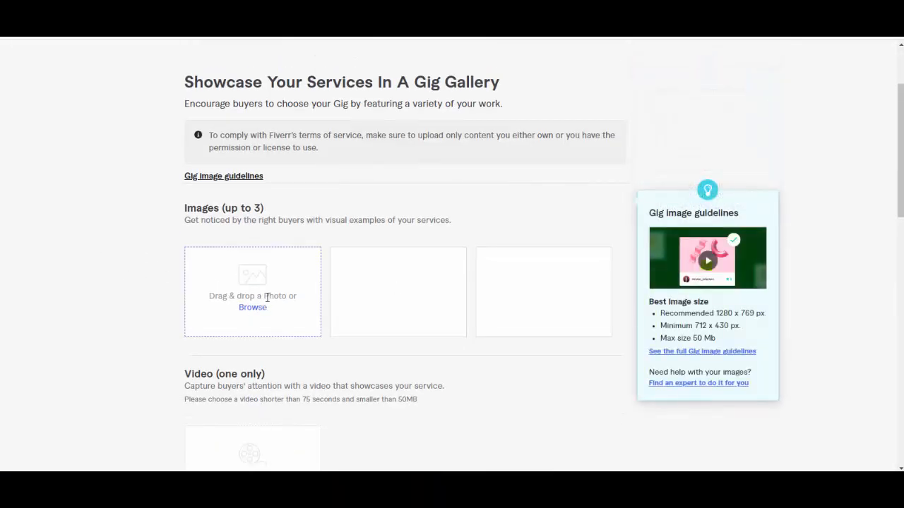
Step: Open Canva in a new browser tab, look over the recent designs, and open a design in the editor
{"action": "key", "text": "ctrl+t"}
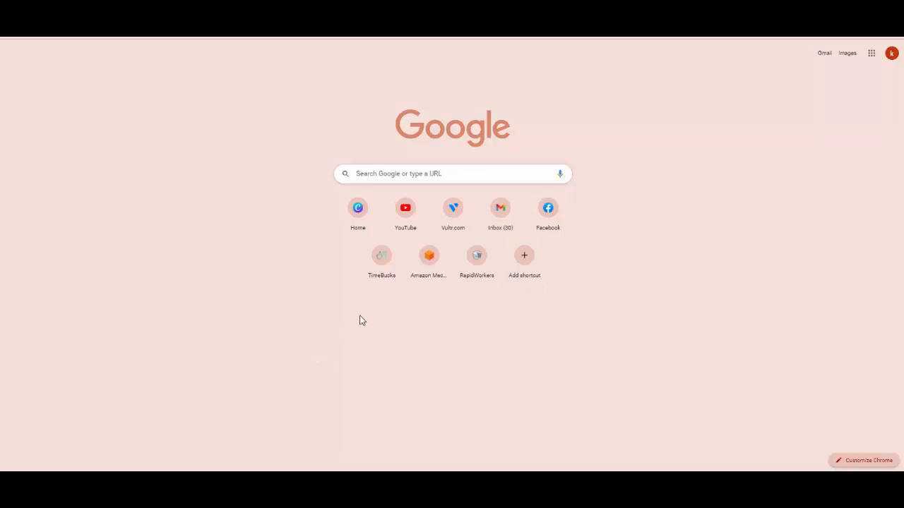
{"action": "left_click", "coordinate": [342, 222]}
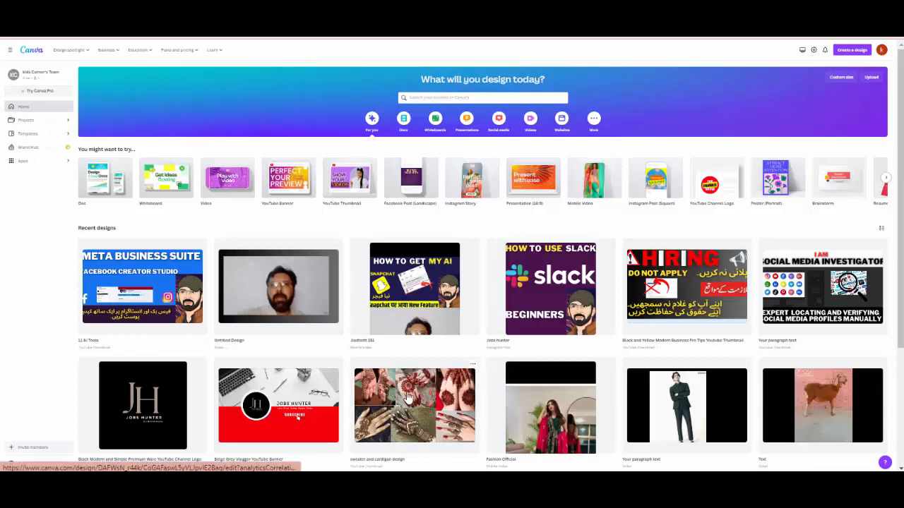
{"action": "scroll", "coordinate": [515, 276], "scroll_direction": "down", "scroll_amount": 3}
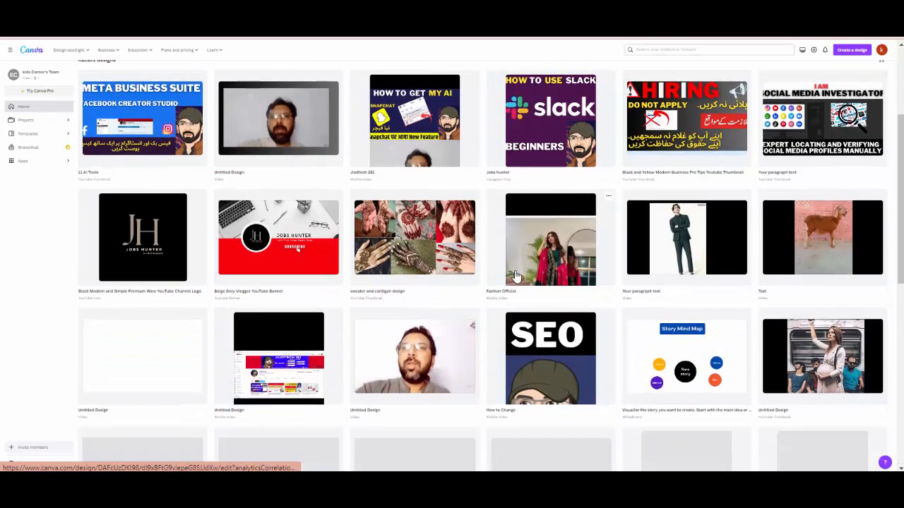
{"action": "scroll", "coordinate": [515, 277], "scroll_direction": "up", "scroll_amount": 1}
{"action": "left_click", "coordinate": [156, 183]}
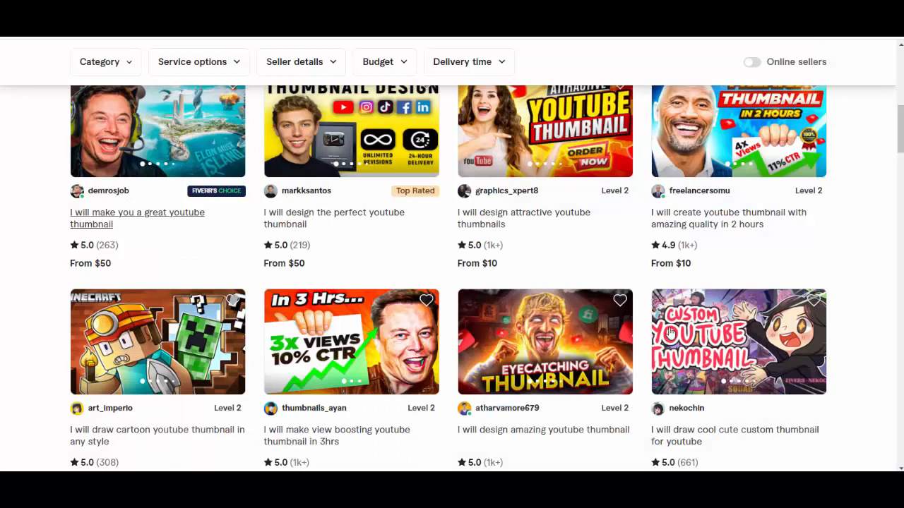
Step: Open the Fiverr gig "I will design the perfect youtube thumbnail" and save its main gallery image to the Downloads folder
{"action": "scroll", "coordinate": [669, 332], "scroll_direction": "up", "scroll_amount": 2}
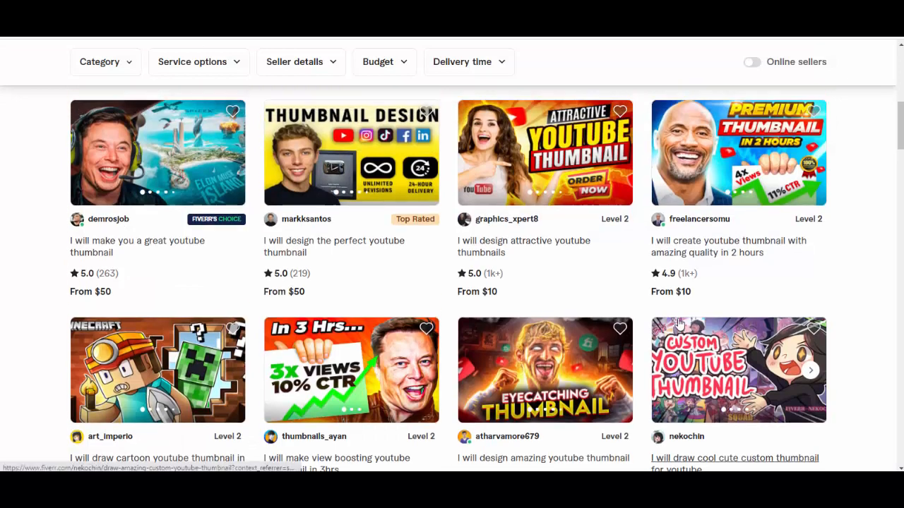
{"action": "left_click", "coordinate": [383, 314]}
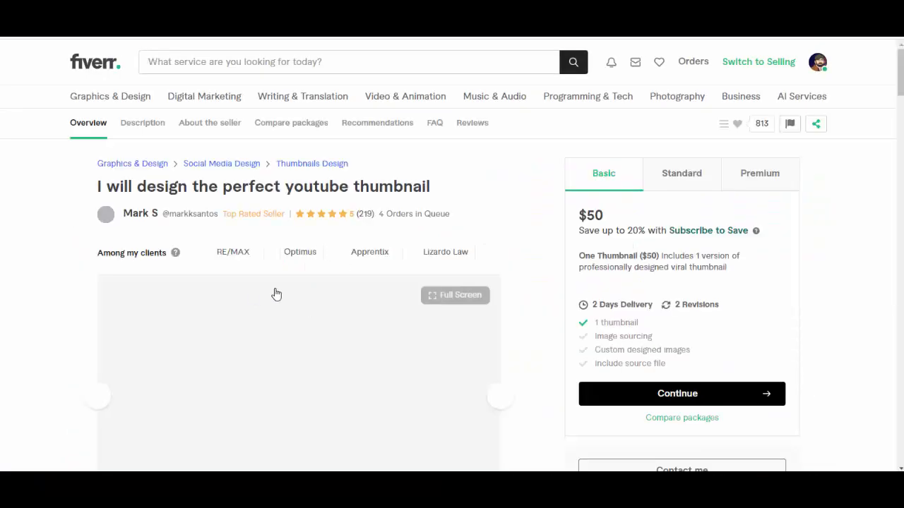
{"action": "scroll", "coordinate": [438, 327], "scroll_direction": "down", "scroll_amount": 2}
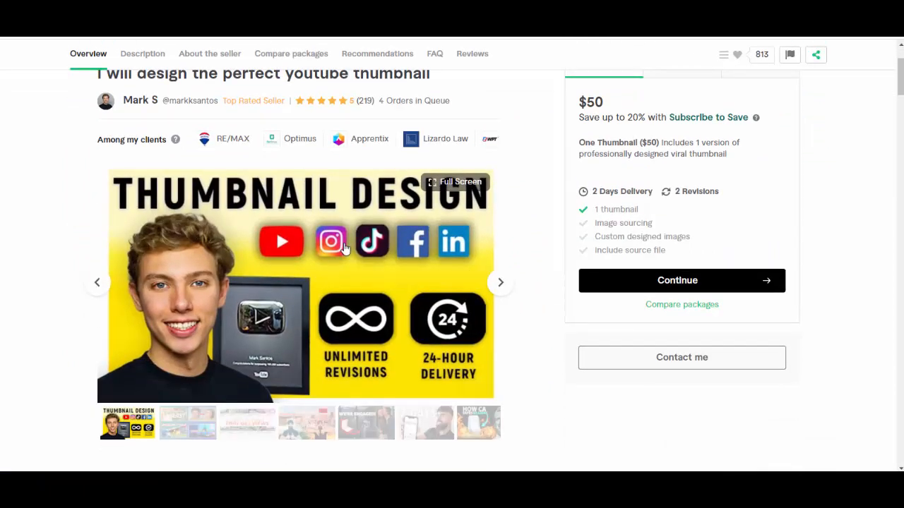
{"action": "right_click", "coordinate": [345, 248]}
{"action": "left_click", "coordinate": [374, 267]}
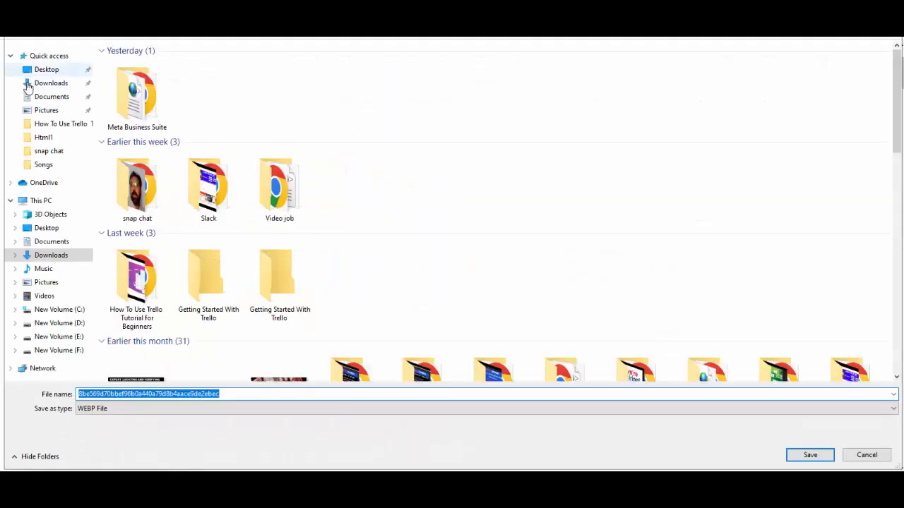
{"action": "left_click", "coordinate": [30, 84]}
{"action": "left_click", "coordinate": [798, 461]}
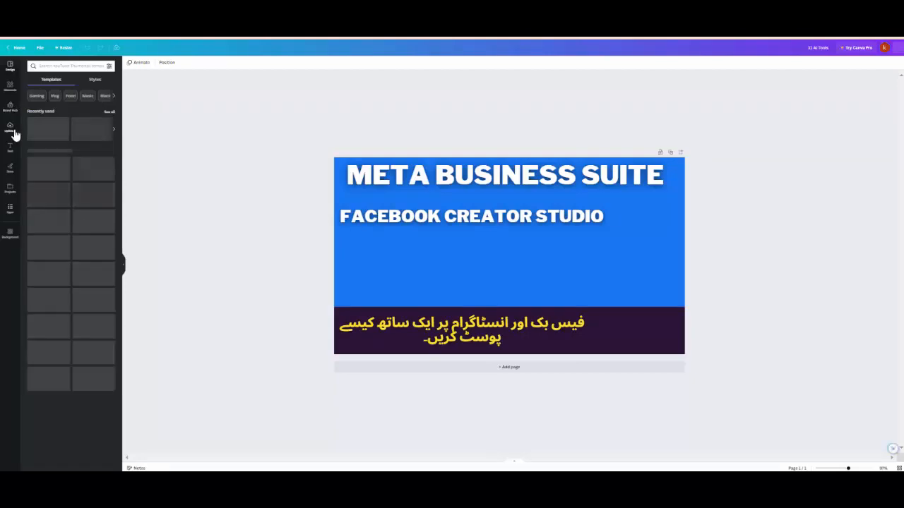
Step: Switch to Canva and upload the saved thumbnail design image from the Downloads folder
{"action": "left_click", "coordinate": [13, 131]}
{"action": "left_click", "coordinate": [60, 79]}
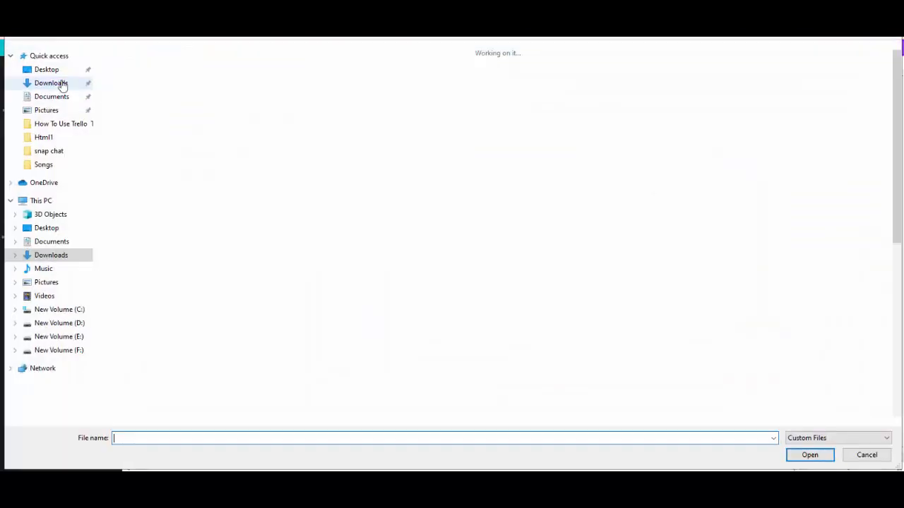
{"action": "left_click", "coordinate": [162, 113]}
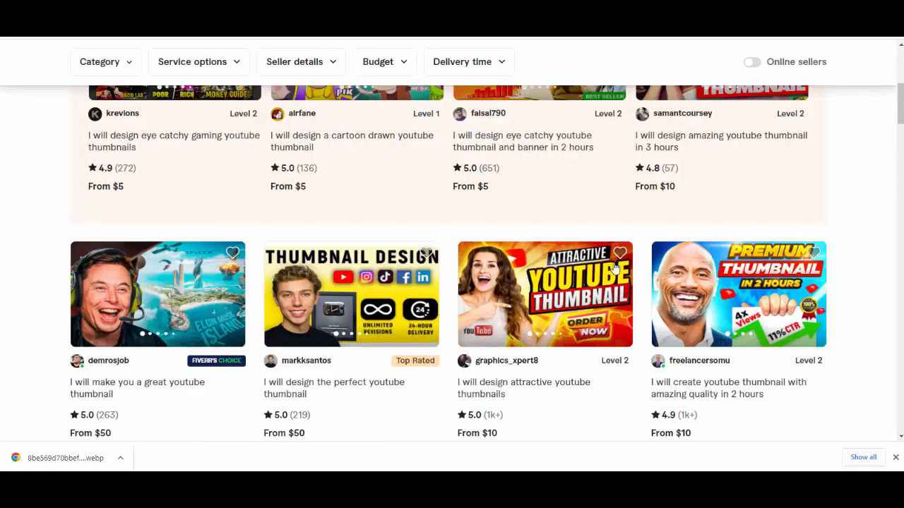
Step: Switch back to Fiverr and examine the YouTube thumbnail search results and the gallery images of several competing gigs
{"action": "scroll", "coordinate": [636, 271], "scroll_direction": "up", "scroll_amount": 5}
{"action": "scroll", "coordinate": [656, 272], "scroll_direction": "down", "scroll_amount": 6}
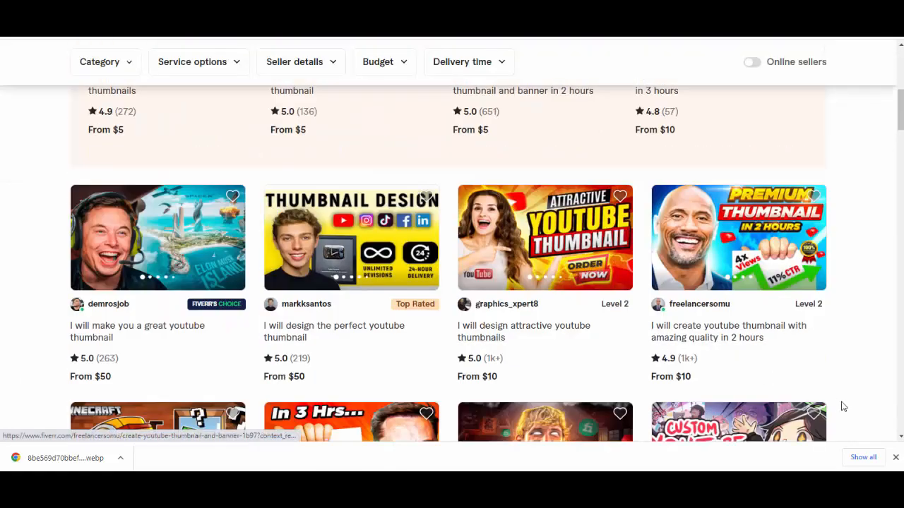
{"action": "scroll", "coordinate": [565, 227], "scroll_direction": "up", "scroll_amount": 5}
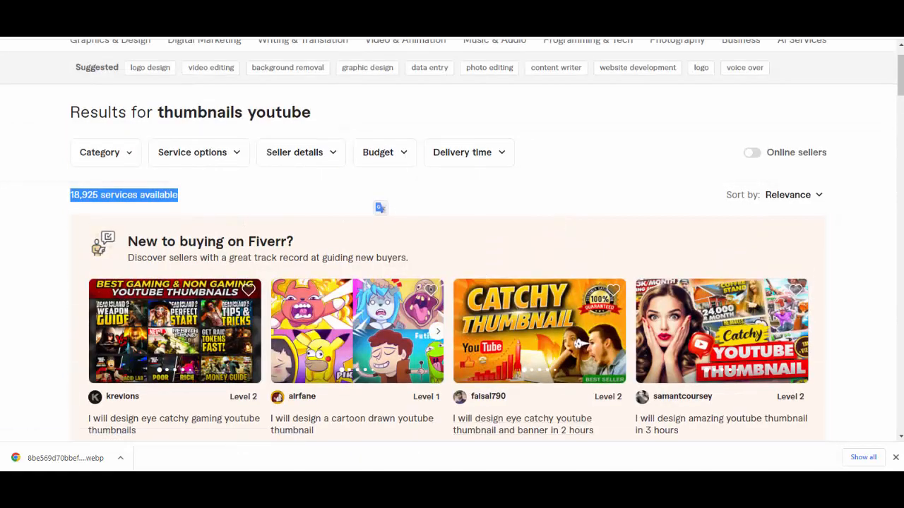
{"action": "key", "text": "ctrl+Tab"}
{"action": "scroll", "coordinate": [278, 289], "scroll_direction": "down", "scroll_amount": 5}
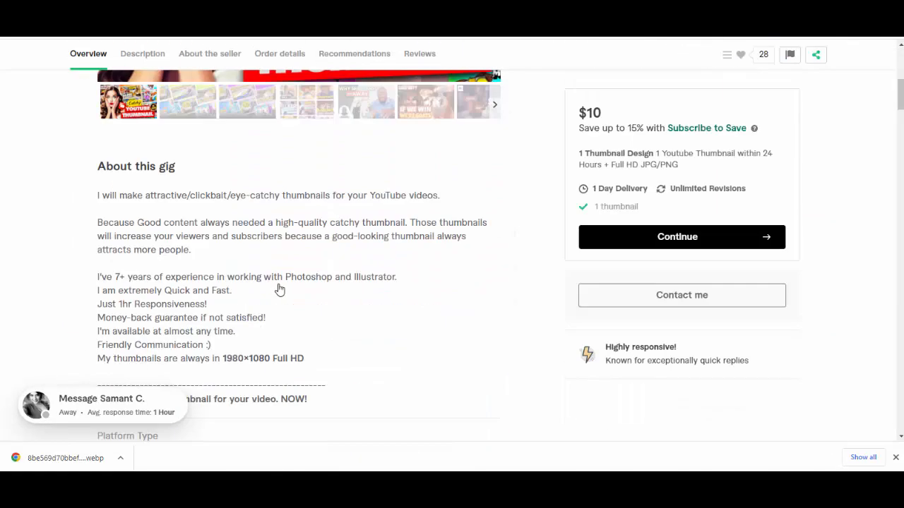
{"action": "scroll", "coordinate": [278, 288], "scroll_direction": "down", "scroll_amount": 1}
{"action": "key", "text": "ctrl+Tab"}
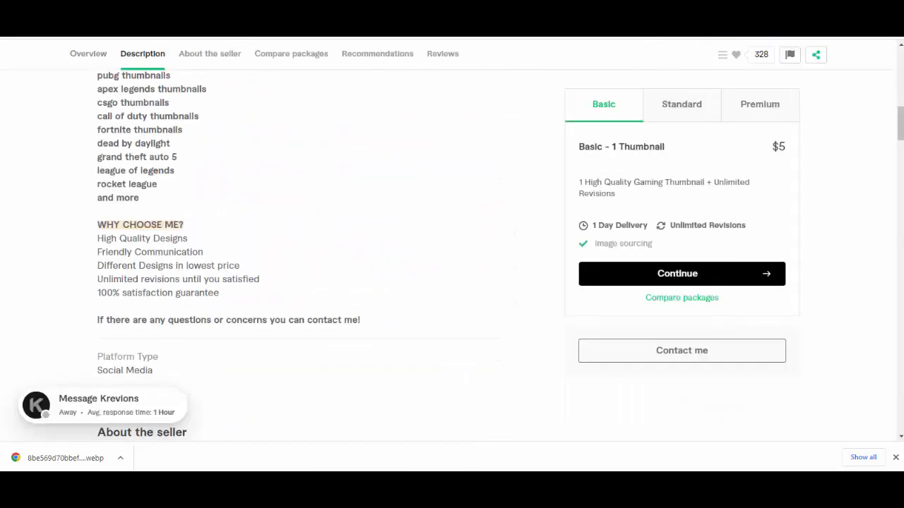
{"action": "key", "text": "ctrl+Tab"}
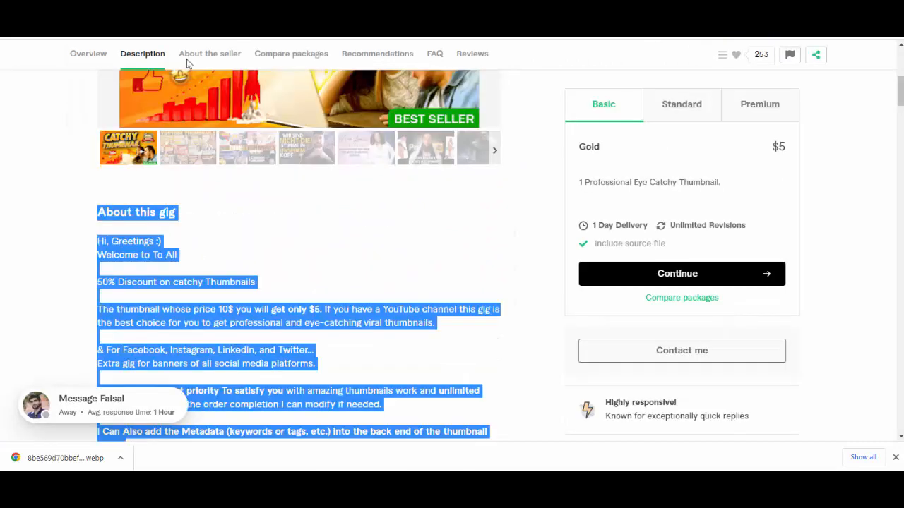
{"action": "scroll", "coordinate": [324, 252], "scroll_direction": "up", "scroll_amount": 5}
{"action": "scroll", "coordinate": [326, 259], "scroll_direction": "down", "scroll_amount": 4}
{"action": "left_click", "coordinate": [348, 219]}
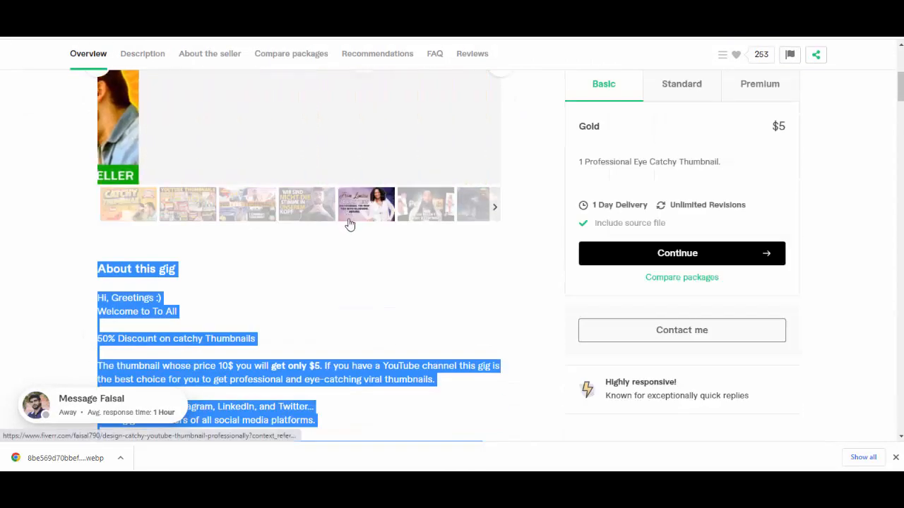
{"action": "scroll", "coordinate": [396, 282], "scroll_direction": "up", "scroll_amount": 3}
{"action": "left_click", "coordinate": [464, 381]}
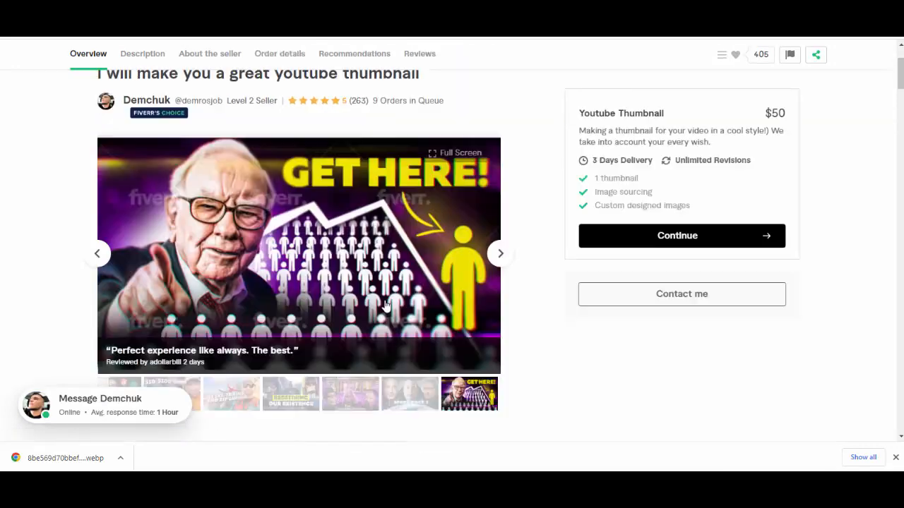
{"action": "scroll", "coordinate": [491, 268], "scroll_direction": "down", "scroll_amount": 5}
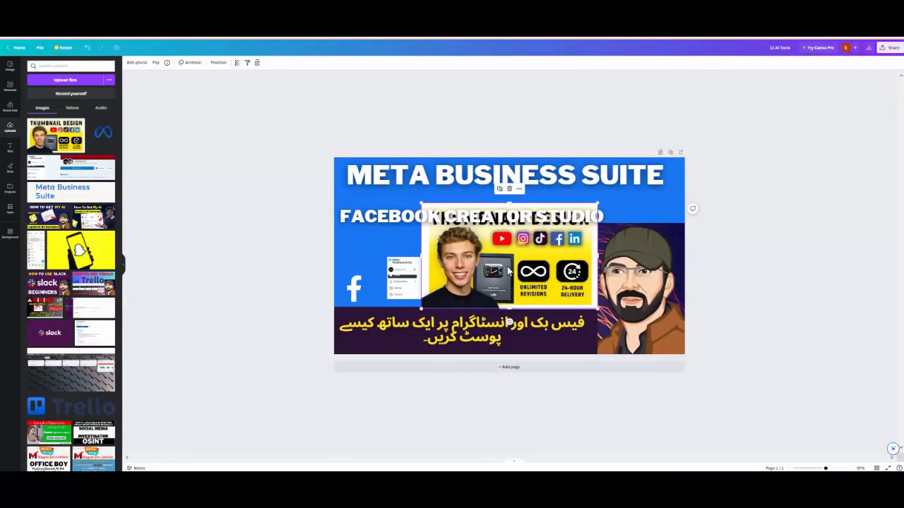
Step: Delete the "META BUSINESS SUITE" and "FACEBOOK CREATOR STUDIO" titles and place the uploaded image in the page's top-left corner
{"action": "left_click_drag", "start_coordinate": [516, 249], "coordinate": [426, 274]}
{"action": "left_click", "coordinate": [480, 220]}
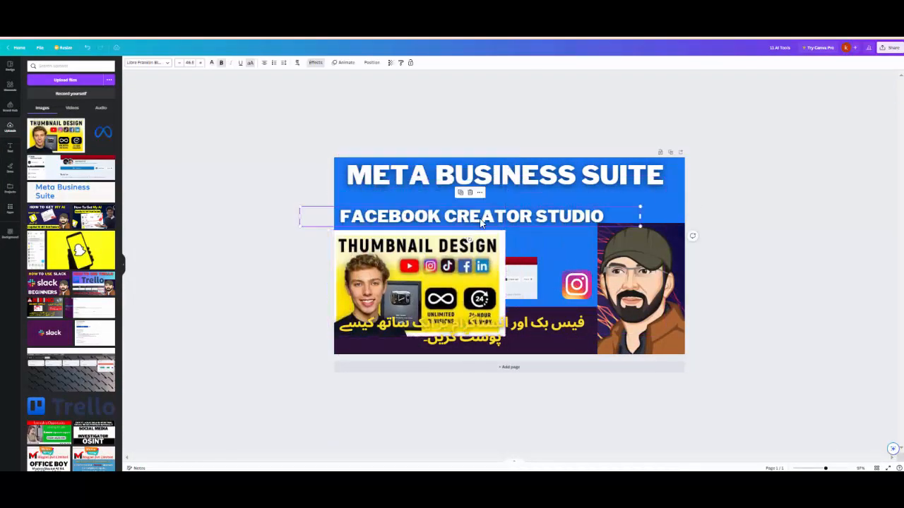
{"action": "key", "text": "Delete"}
{"action": "left_click", "coordinate": [507, 185]}
{"action": "key", "text": "Delete"}
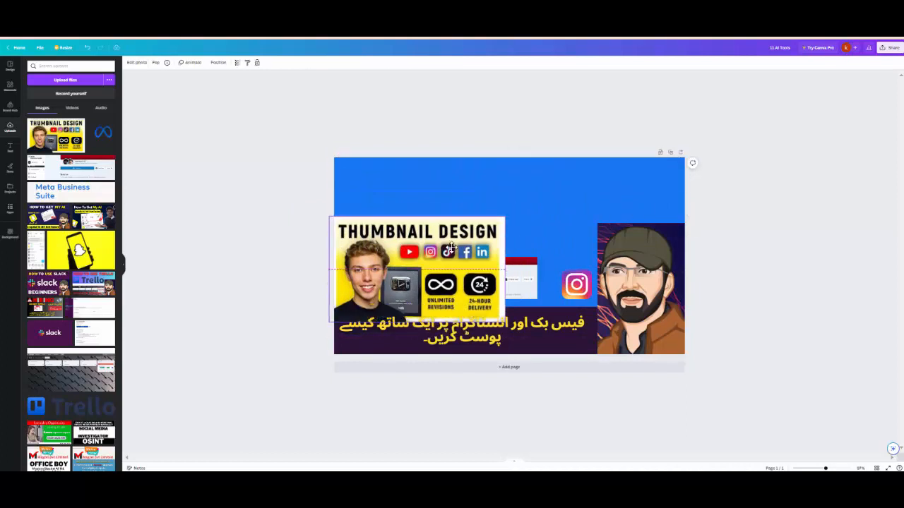
{"action": "left_click_drag", "start_coordinate": [454, 284], "coordinate": [454, 209]}
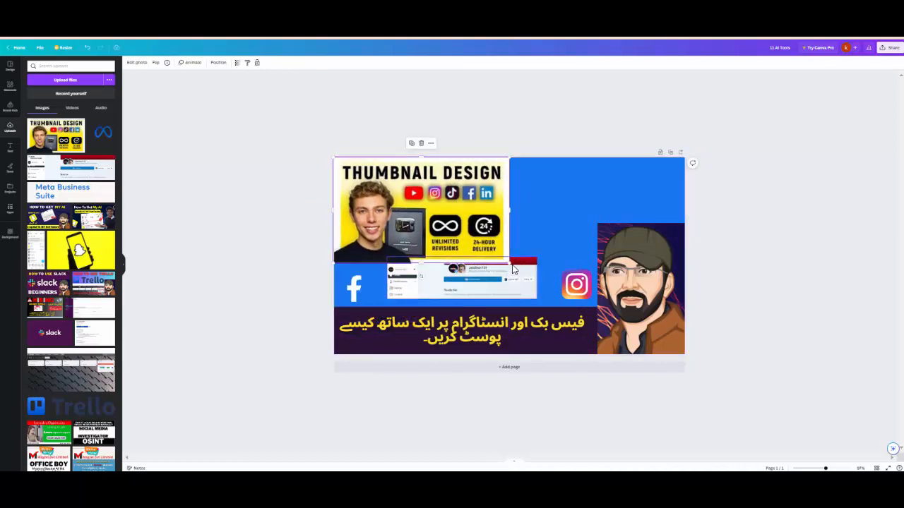
Step: Enlarge the uploaded image to the full page width and crop away everything below its social media icons
{"action": "left_click_drag", "start_coordinate": [588, 263], "coordinate": [747, 269]}
{"action": "left_click_drag", "start_coordinate": [509, 368], "coordinate": [499, 246]}
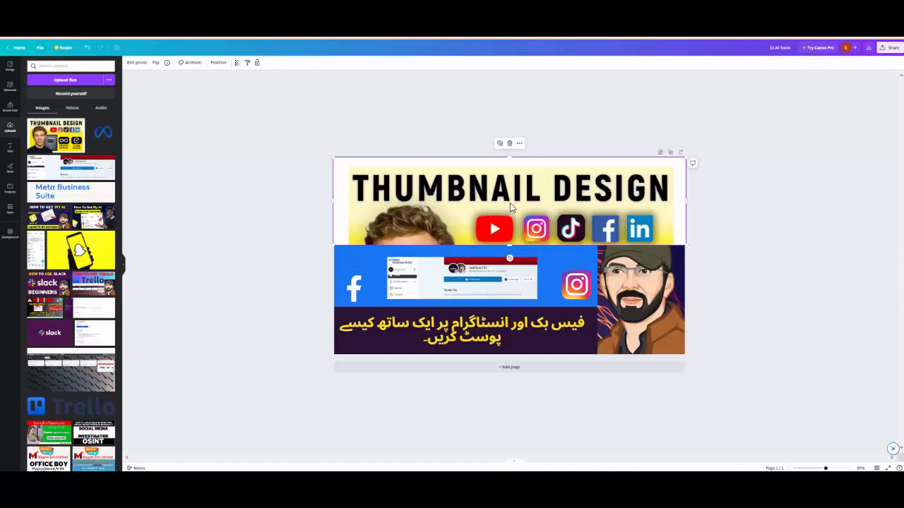
{"action": "left_click_drag", "start_coordinate": [510, 203], "coordinate": [510, 196]}
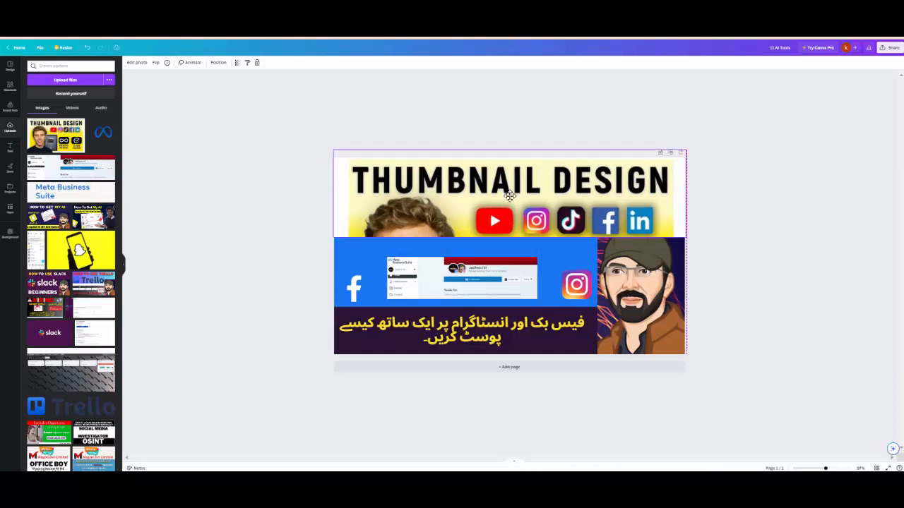
{"action": "left_click_drag", "start_coordinate": [515, 199], "coordinate": [516, 200]}
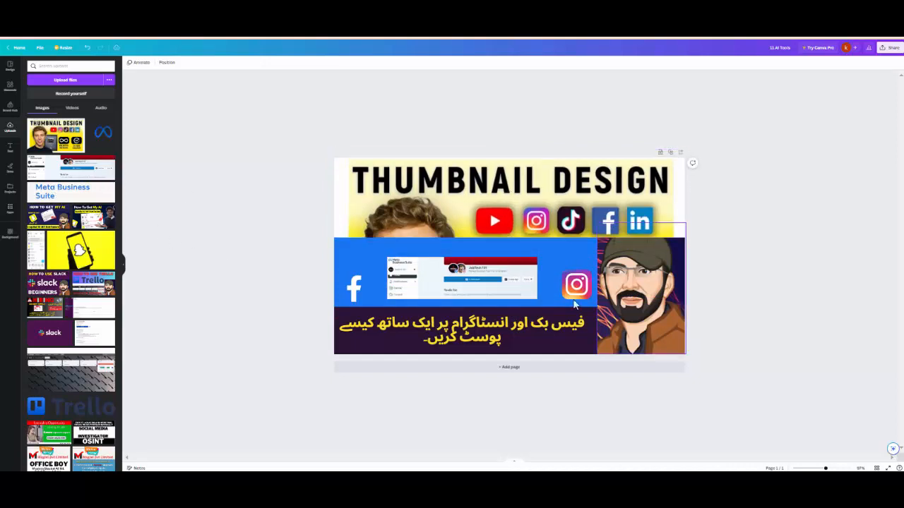
Step: Delete the page screenshot, the Instagram and Facebook logos, the Urdu caption and its dark band from the design
{"action": "left_click", "coordinate": [493, 284]}
{"action": "key", "text": "Delete"}
{"action": "left_click", "coordinate": [574, 288]}
{"action": "key", "text": "Delete"}
{"action": "left_click", "coordinate": [366, 293]}
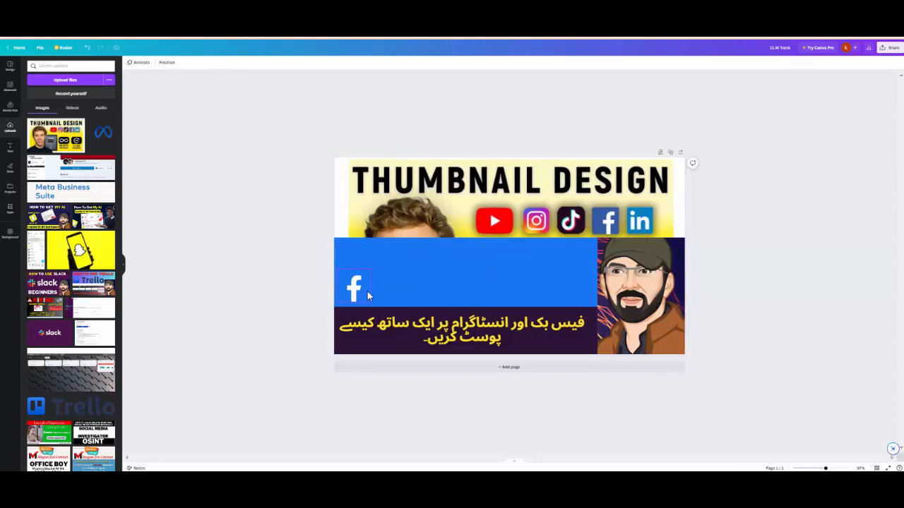
{"action": "key", "text": "Delete"}
{"action": "left_click", "coordinate": [450, 339]}
{"action": "key", "text": "Delete"}
{"action": "left_click", "coordinate": [460, 331]}
{"action": "key", "text": "Delete"}
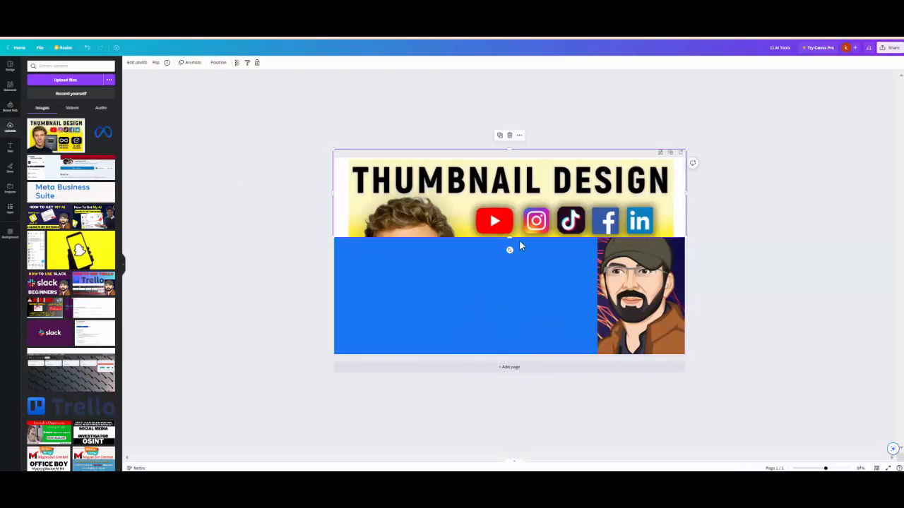
Step: Crop the large image down to its "THUMBNAIL DESIGN" heading and align it with the top edge of the page
{"action": "left_click_drag", "start_coordinate": [510, 238], "coordinate": [479, 192]}
{"action": "left_click", "coordinate": [500, 229]}
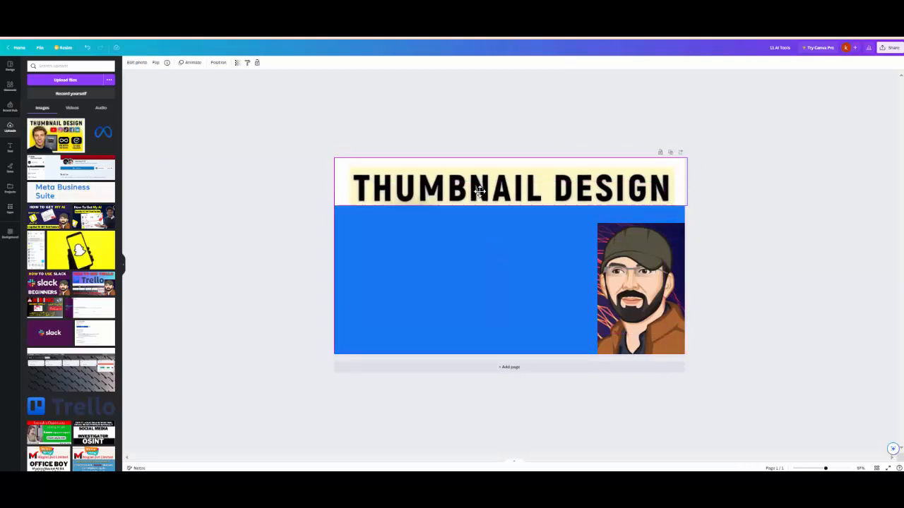
{"action": "left_click", "coordinate": [484, 223]}
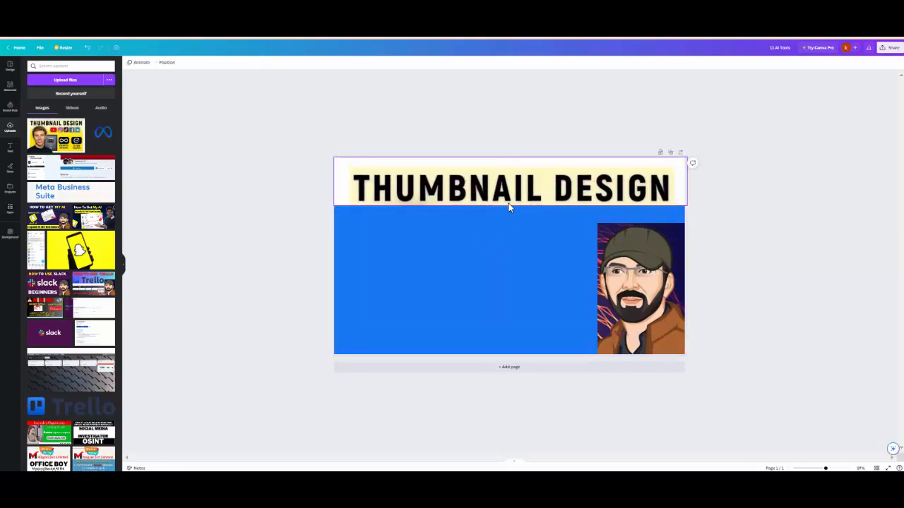
Step: Add a second copy of the uploaded image below the heading and extend its frame downward and to the right
{"action": "left_click", "coordinate": [55, 135]}
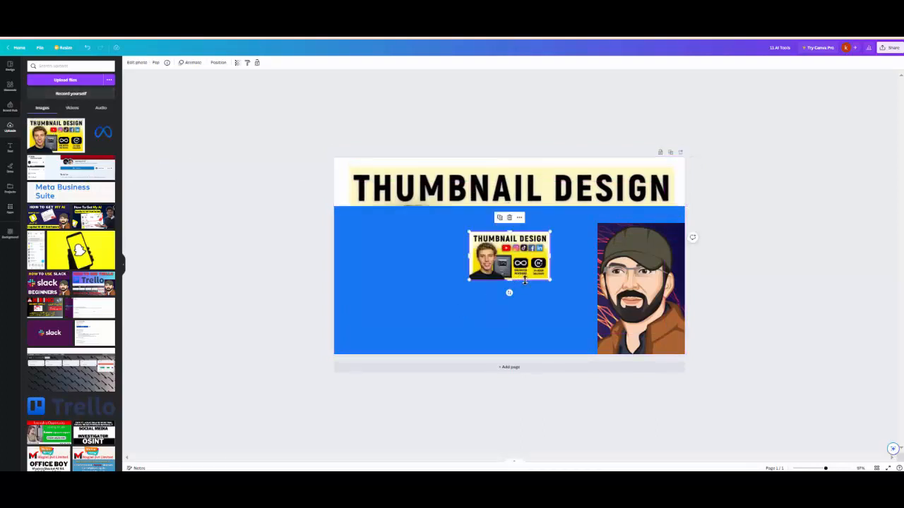
{"action": "left_click_drag", "start_coordinate": [509, 281], "coordinate": [509, 314]}
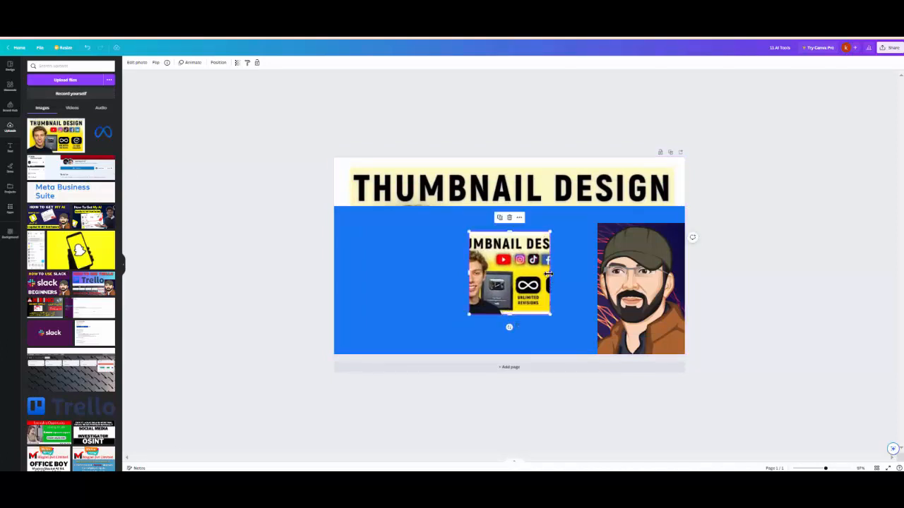
{"action": "left_click_drag", "start_coordinate": [548, 273], "coordinate": [598, 273]}
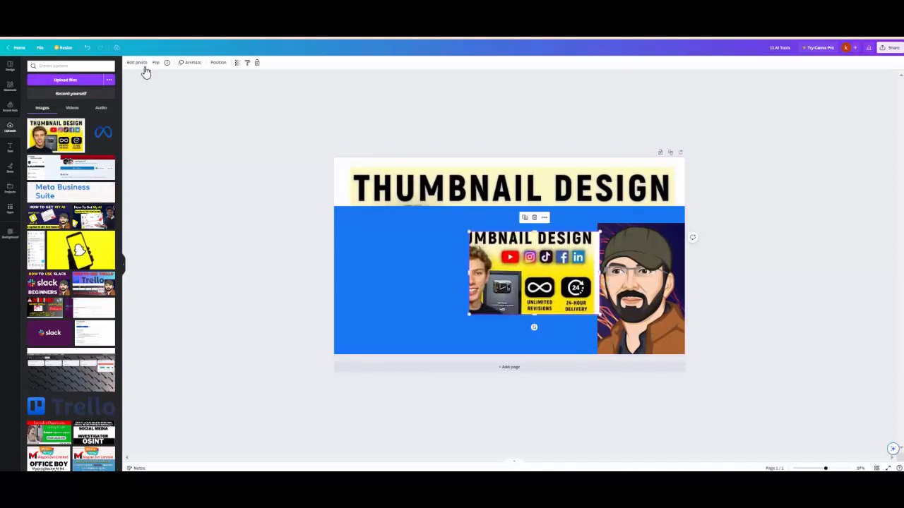
Step: Change the blue page background to the yellow photo colour taken from the uploaded image
{"action": "left_click", "coordinate": [405, 243]}
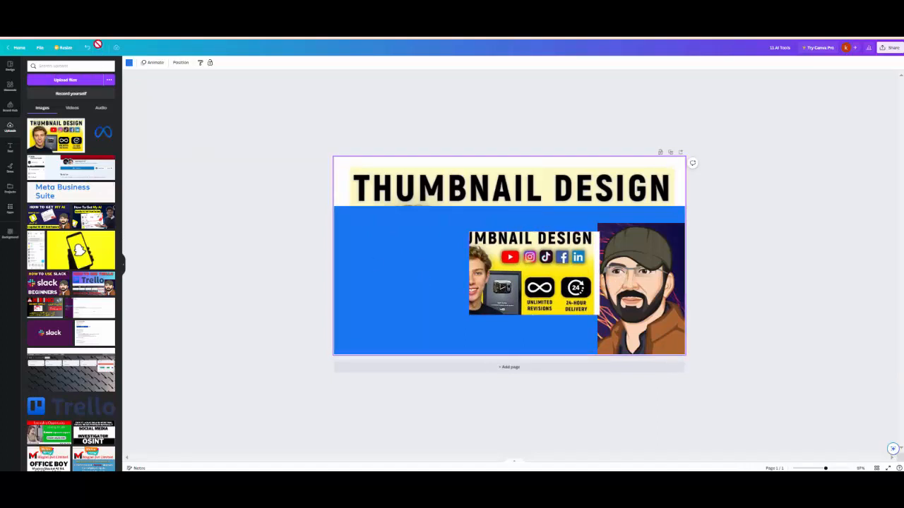
{"action": "left_click", "coordinate": [128, 64]}
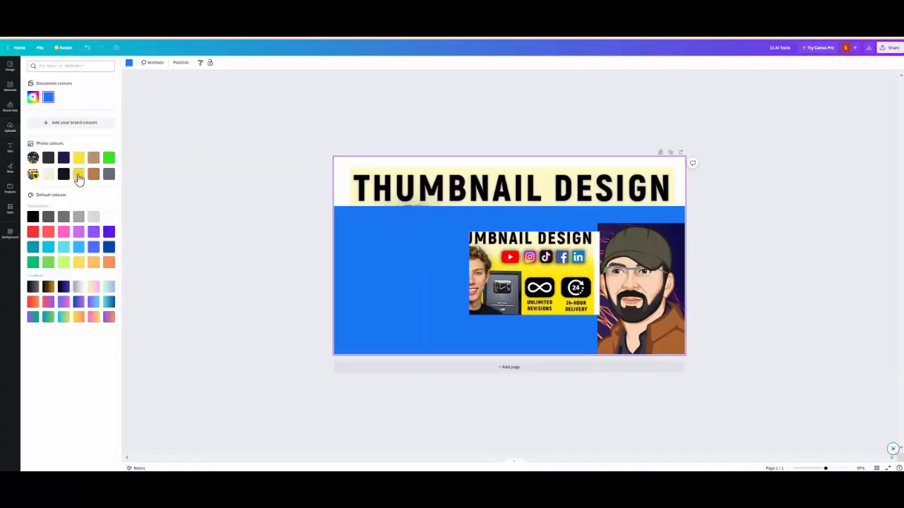
{"action": "left_click", "coordinate": [79, 175]}
Step: Crop the second image copy to its row of five social media icons and enlarge it directly beneath the heading
{"action": "left_click", "coordinate": [498, 274]}
{"action": "left_click_drag", "start_coordinate": [499, 274], "coordinate": [399, 221]}
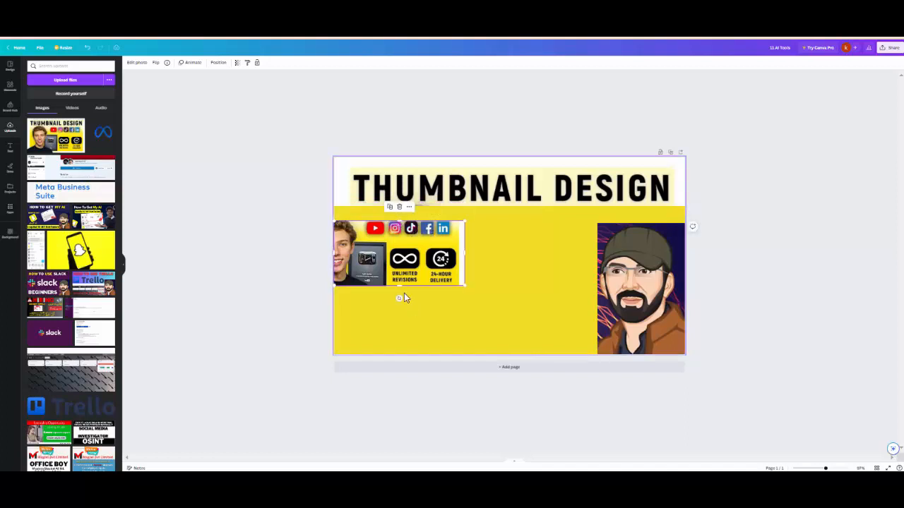
{"action": "left_click_drag", "start_coordinate": [398, 286], "coordinate": [397, 239]}
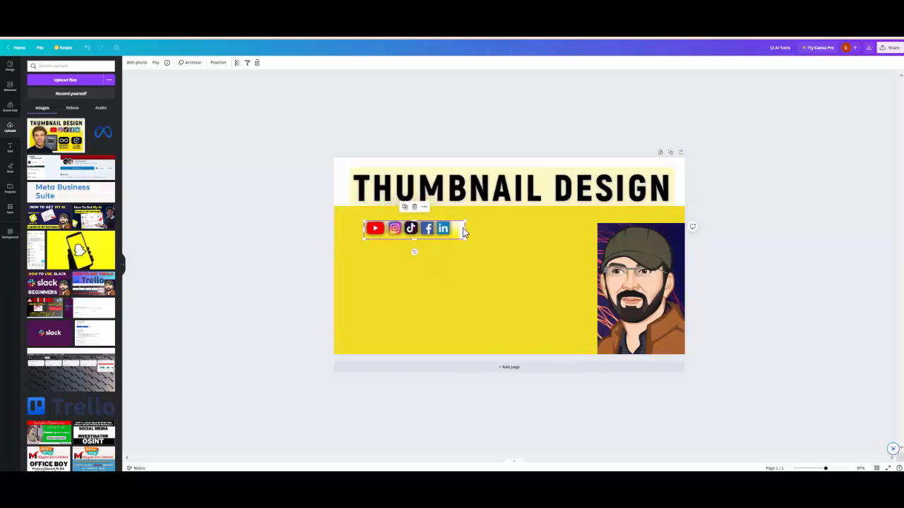
{"action": "left_click_drag", "start_coordinate": [463, 228], "coordinate": [465, 228]}
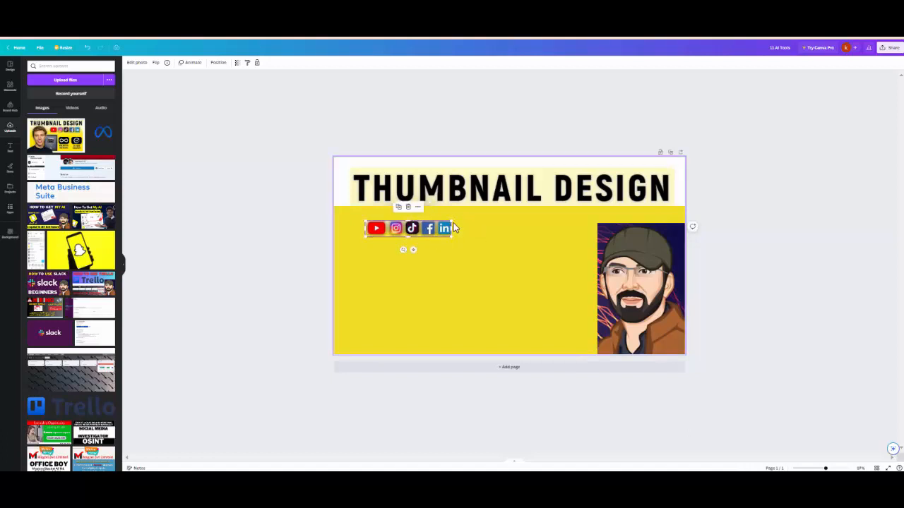
{"action": "left_click_drag", "start_coordinate": [452, 221], "coordinate": [579, 205]}
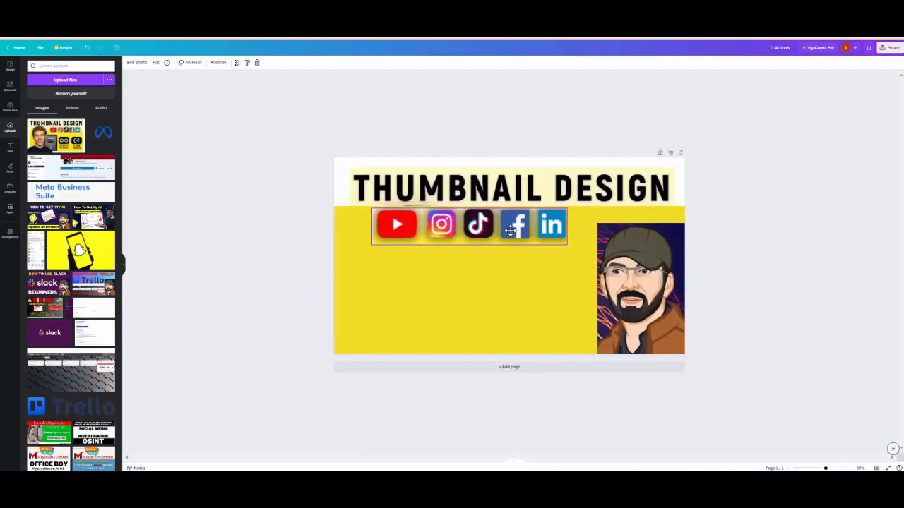